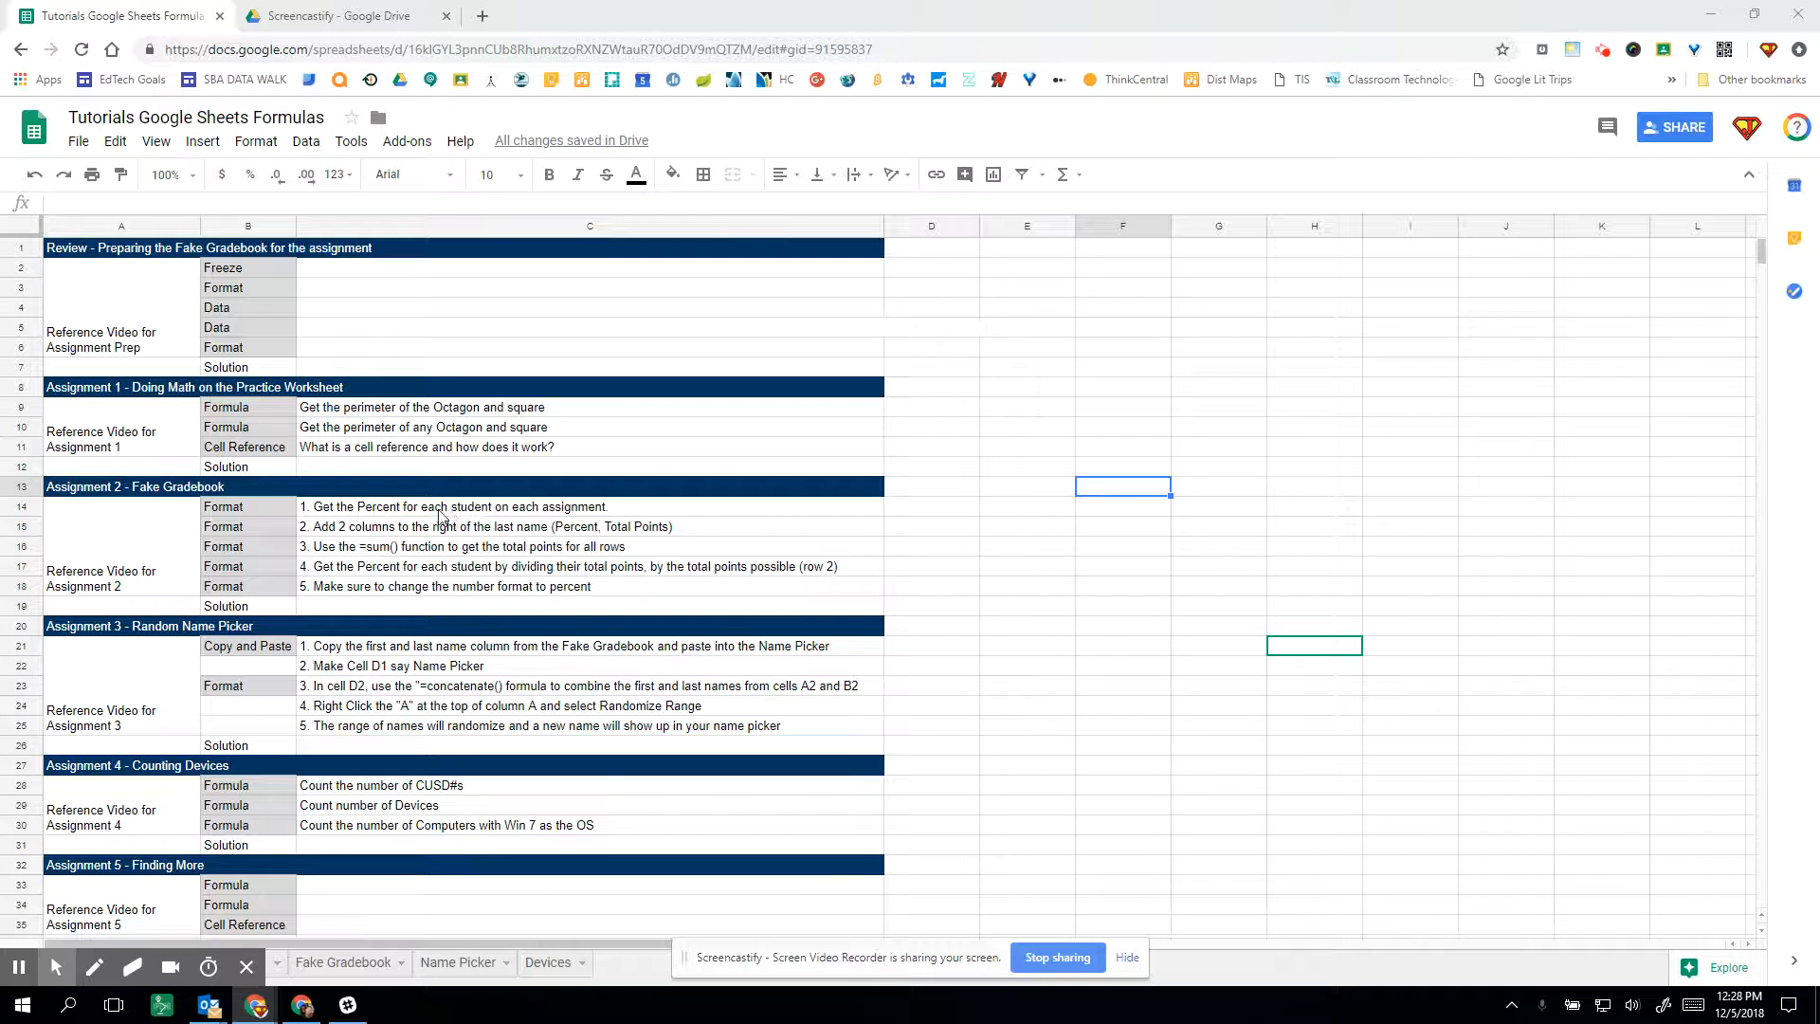
# - Review the five Assignment 2 instructions for the Fake Gradebook, in cells C14 through C18
pyautogui.click(683, 508)
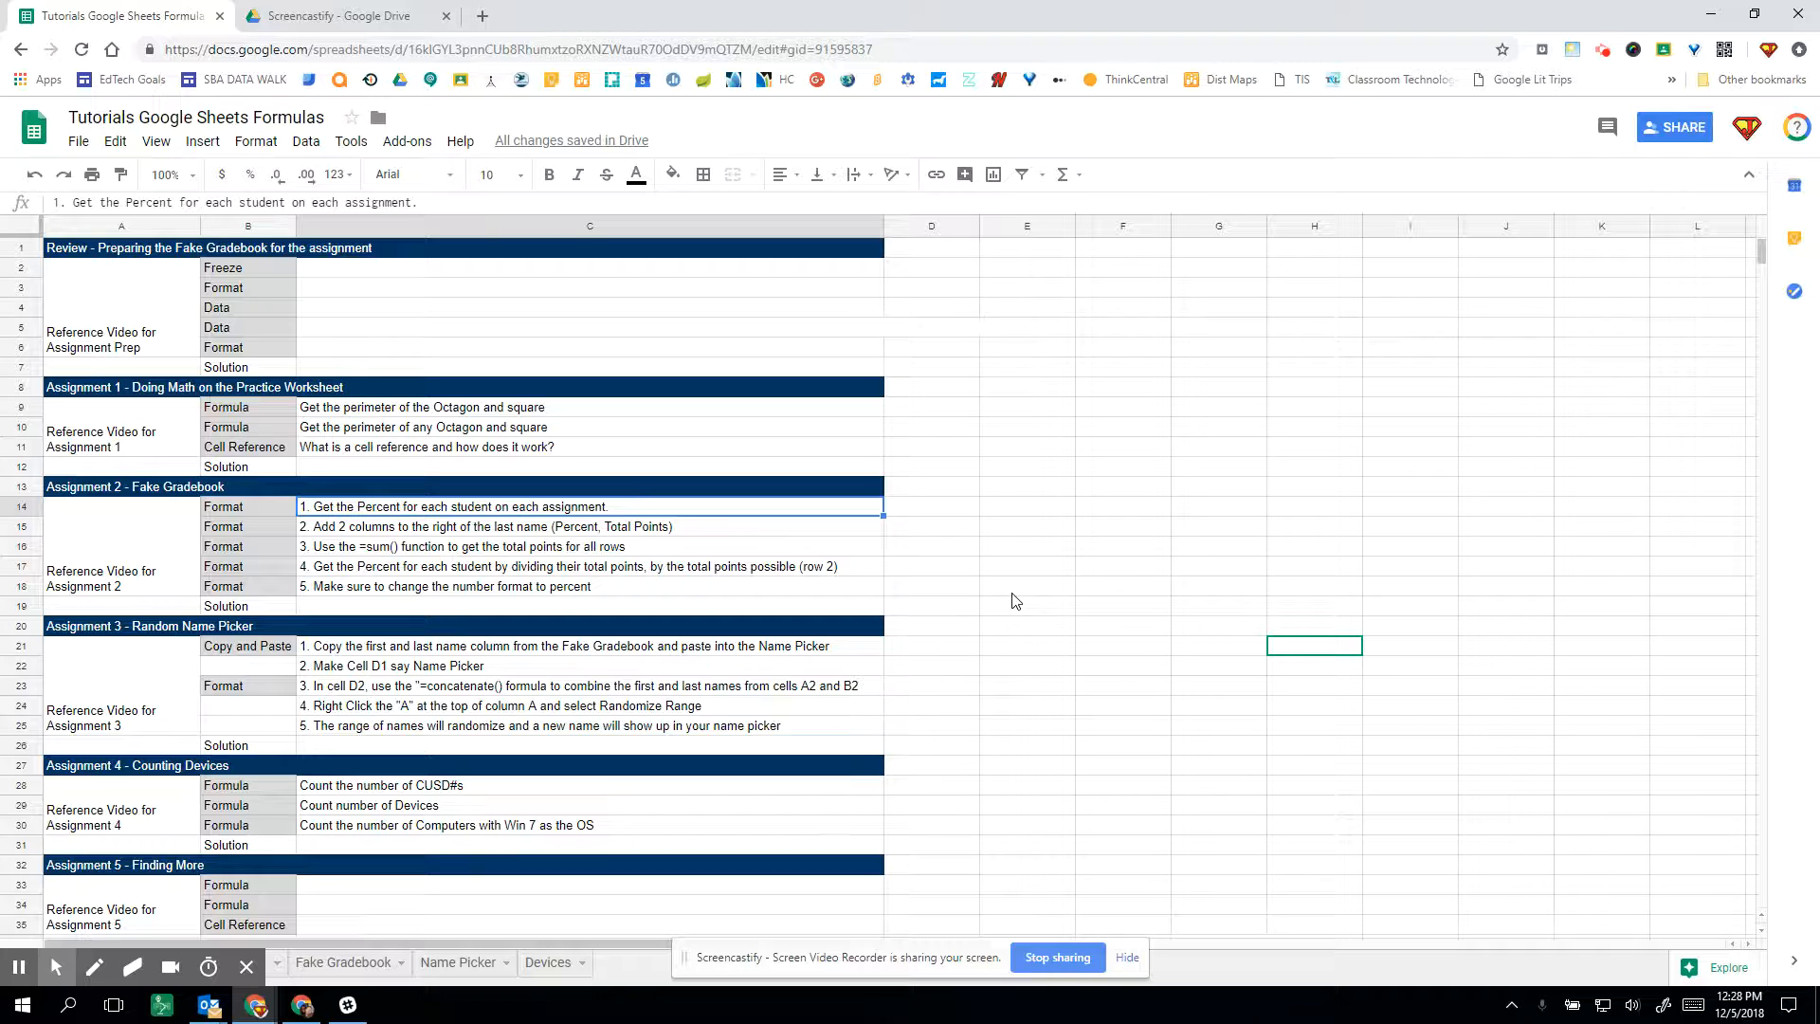
pyautogui.press('Down')
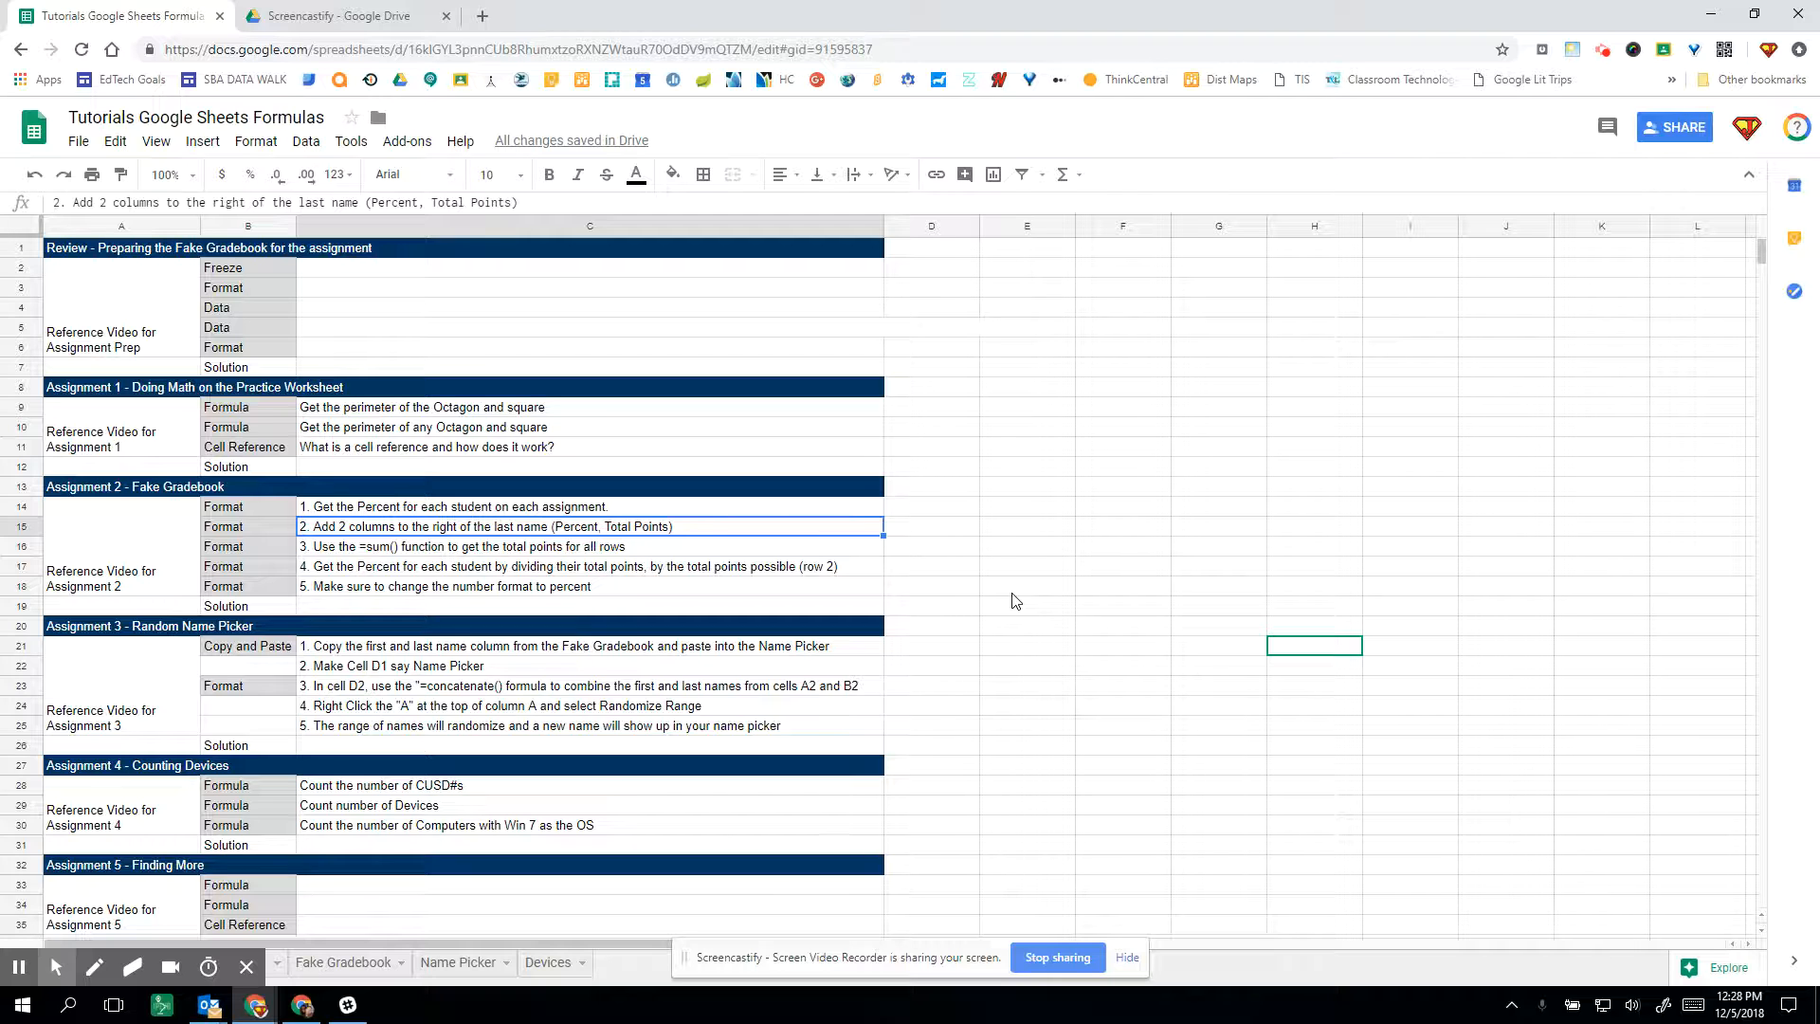
pyautogui.click(848, 555)
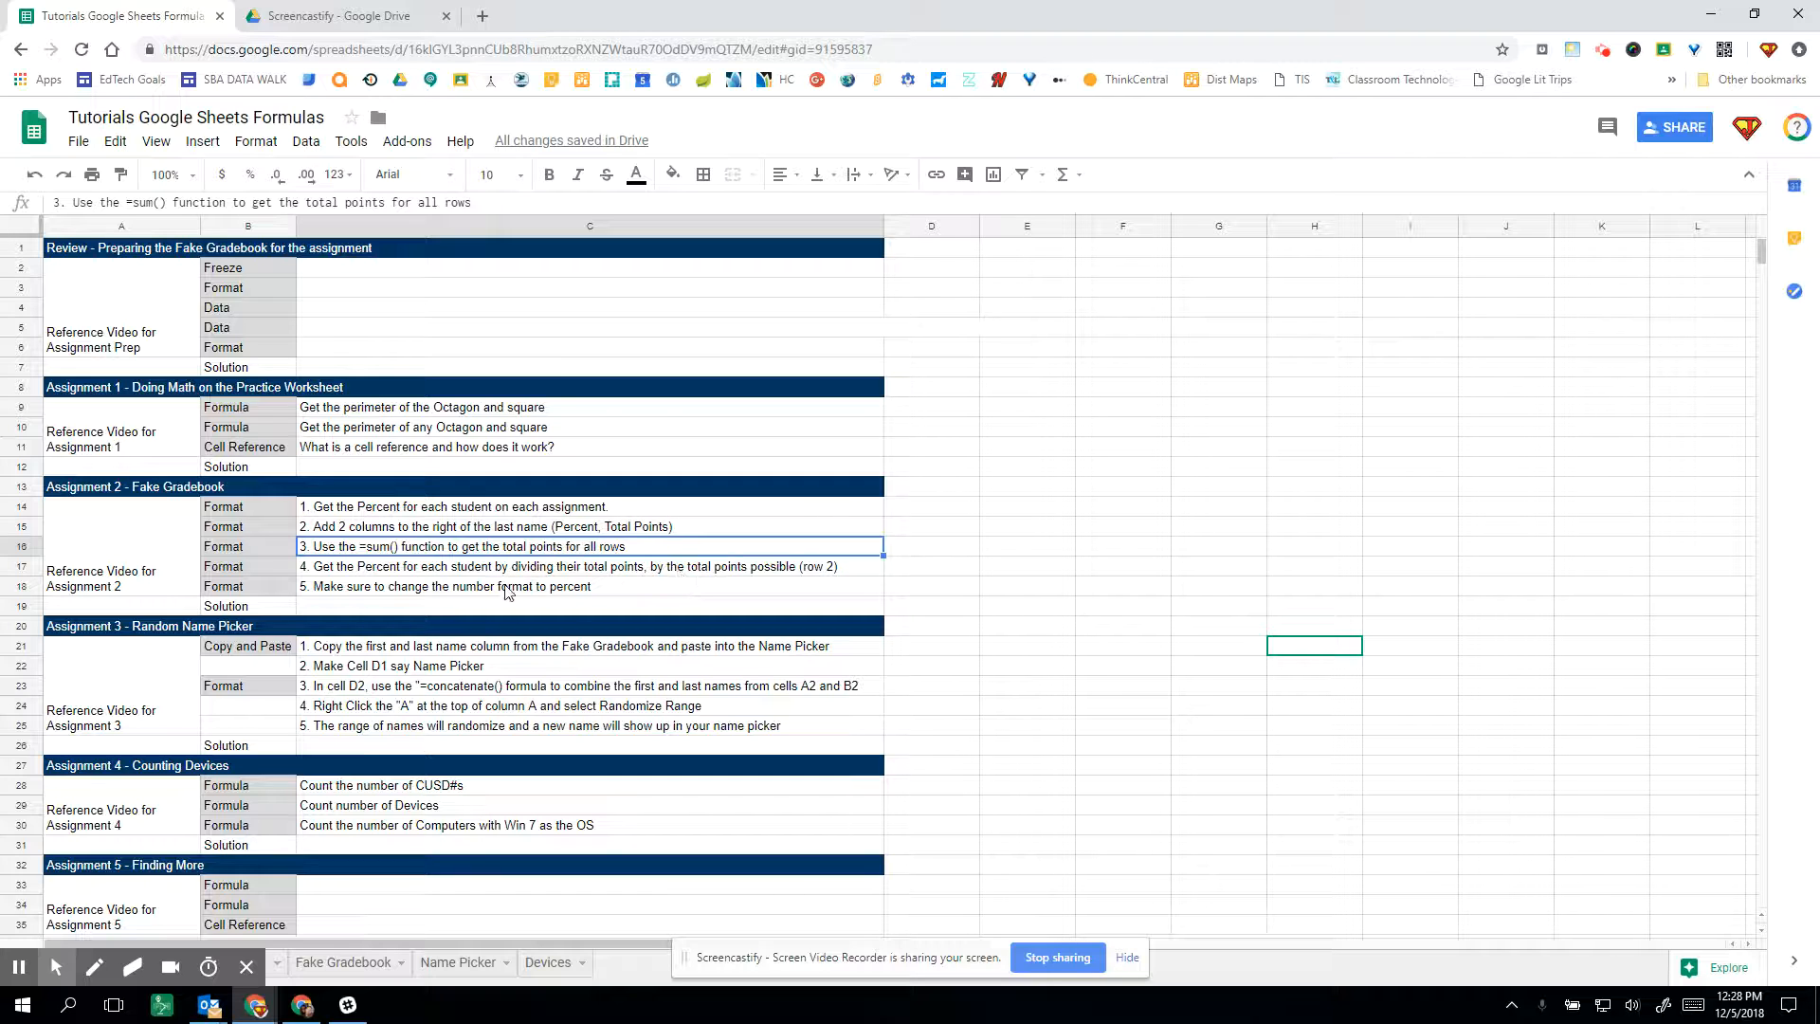
pyautogui.click(558, 569)
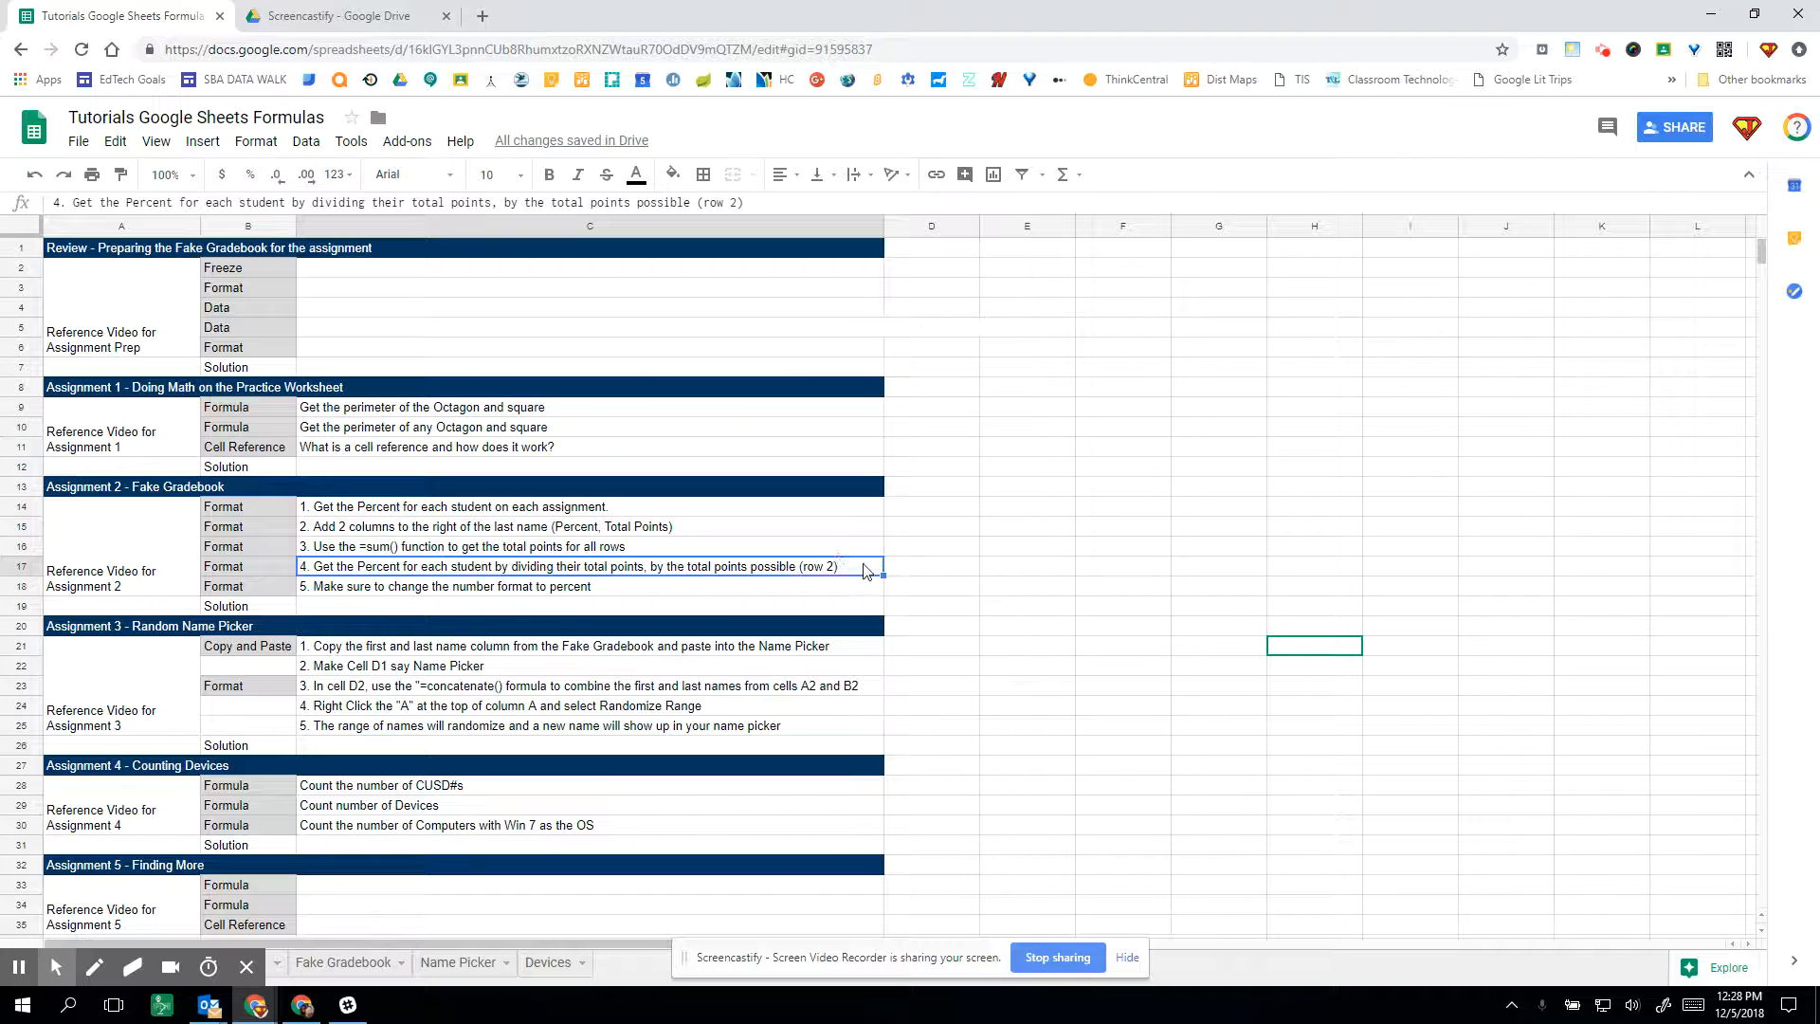
pyautogui.click(839, 592)
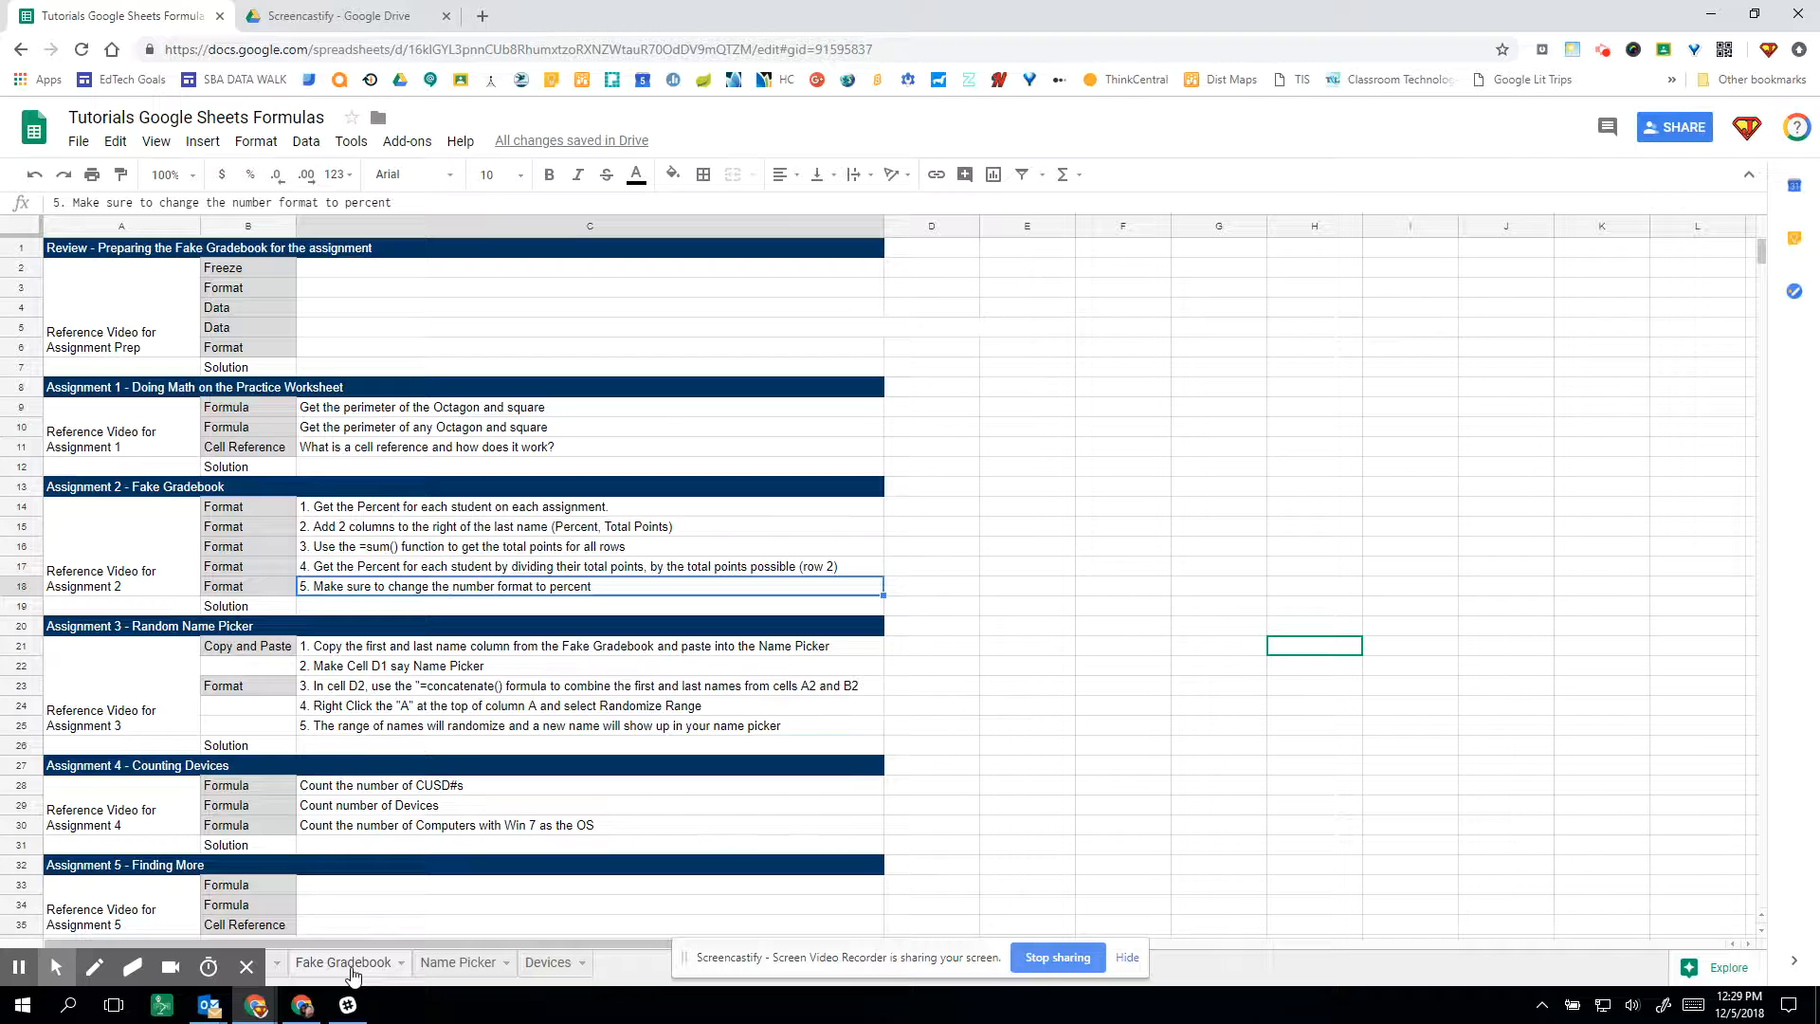
# - Open the Fake Gradebook sheet and examine how the F3 percent formula references the student's score and the row 2 possible points
pyautogui.click(348, 970)
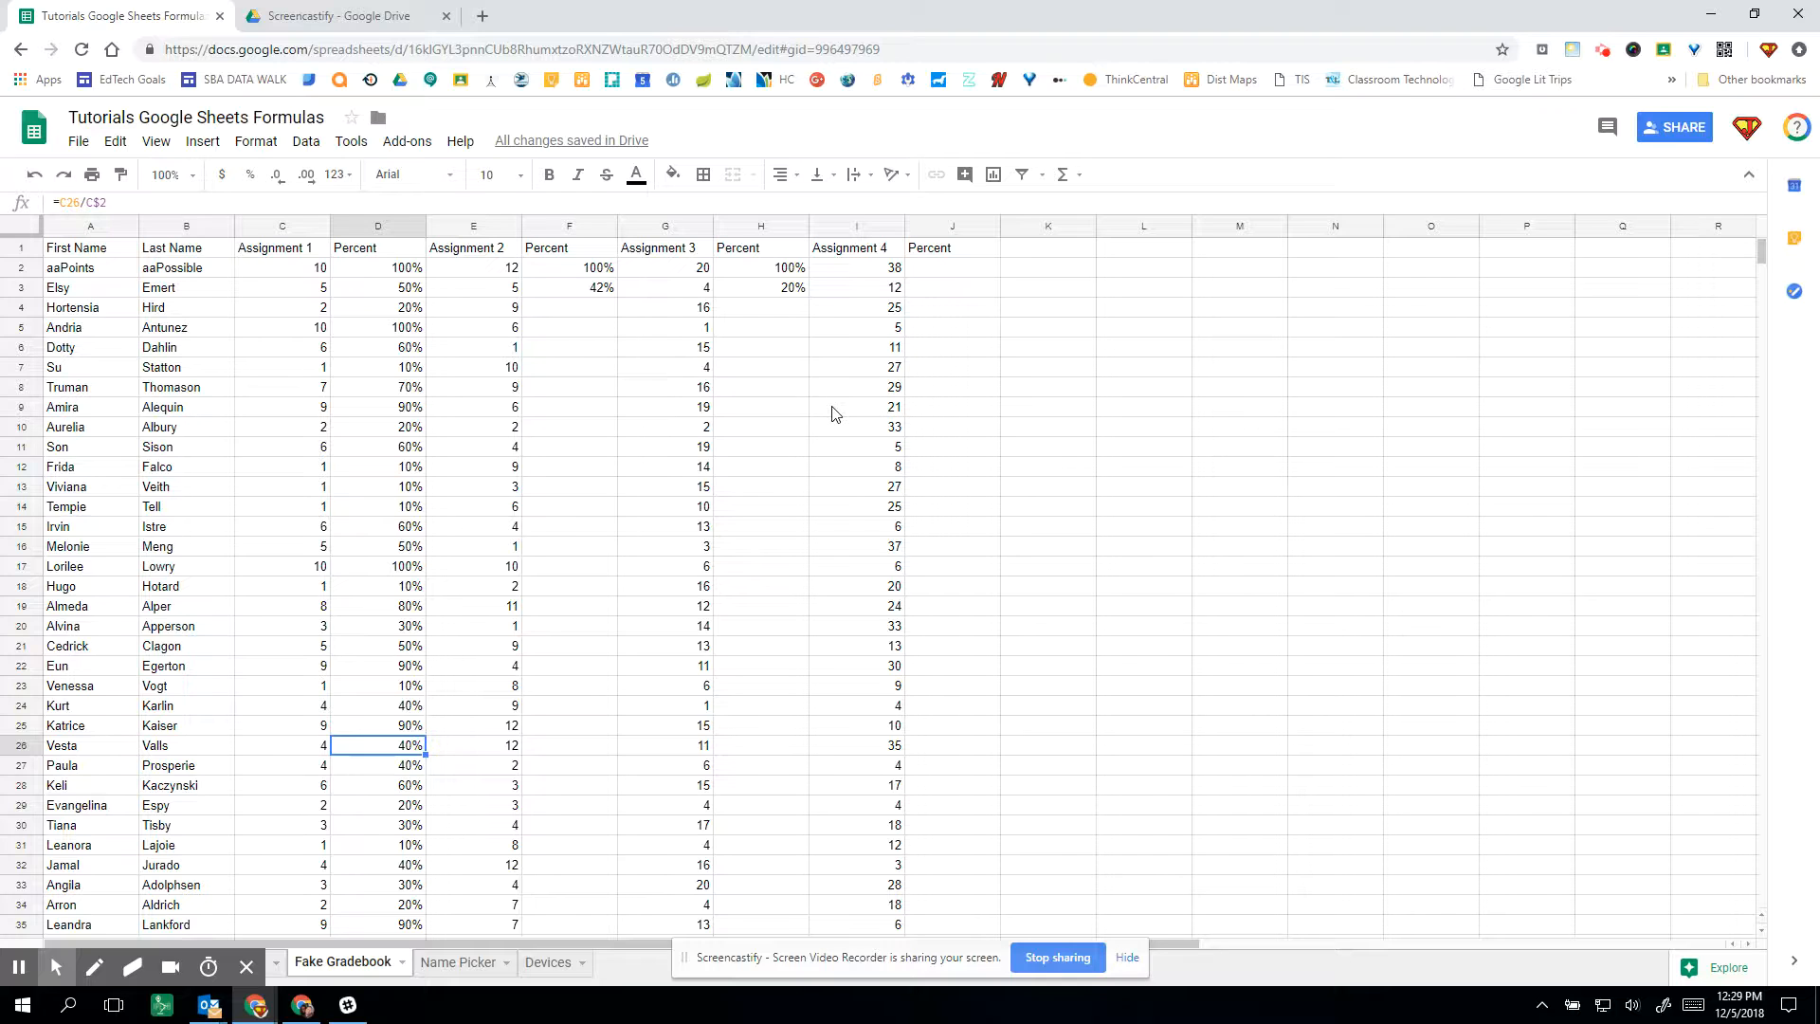
pyautogui.click(592, 291)
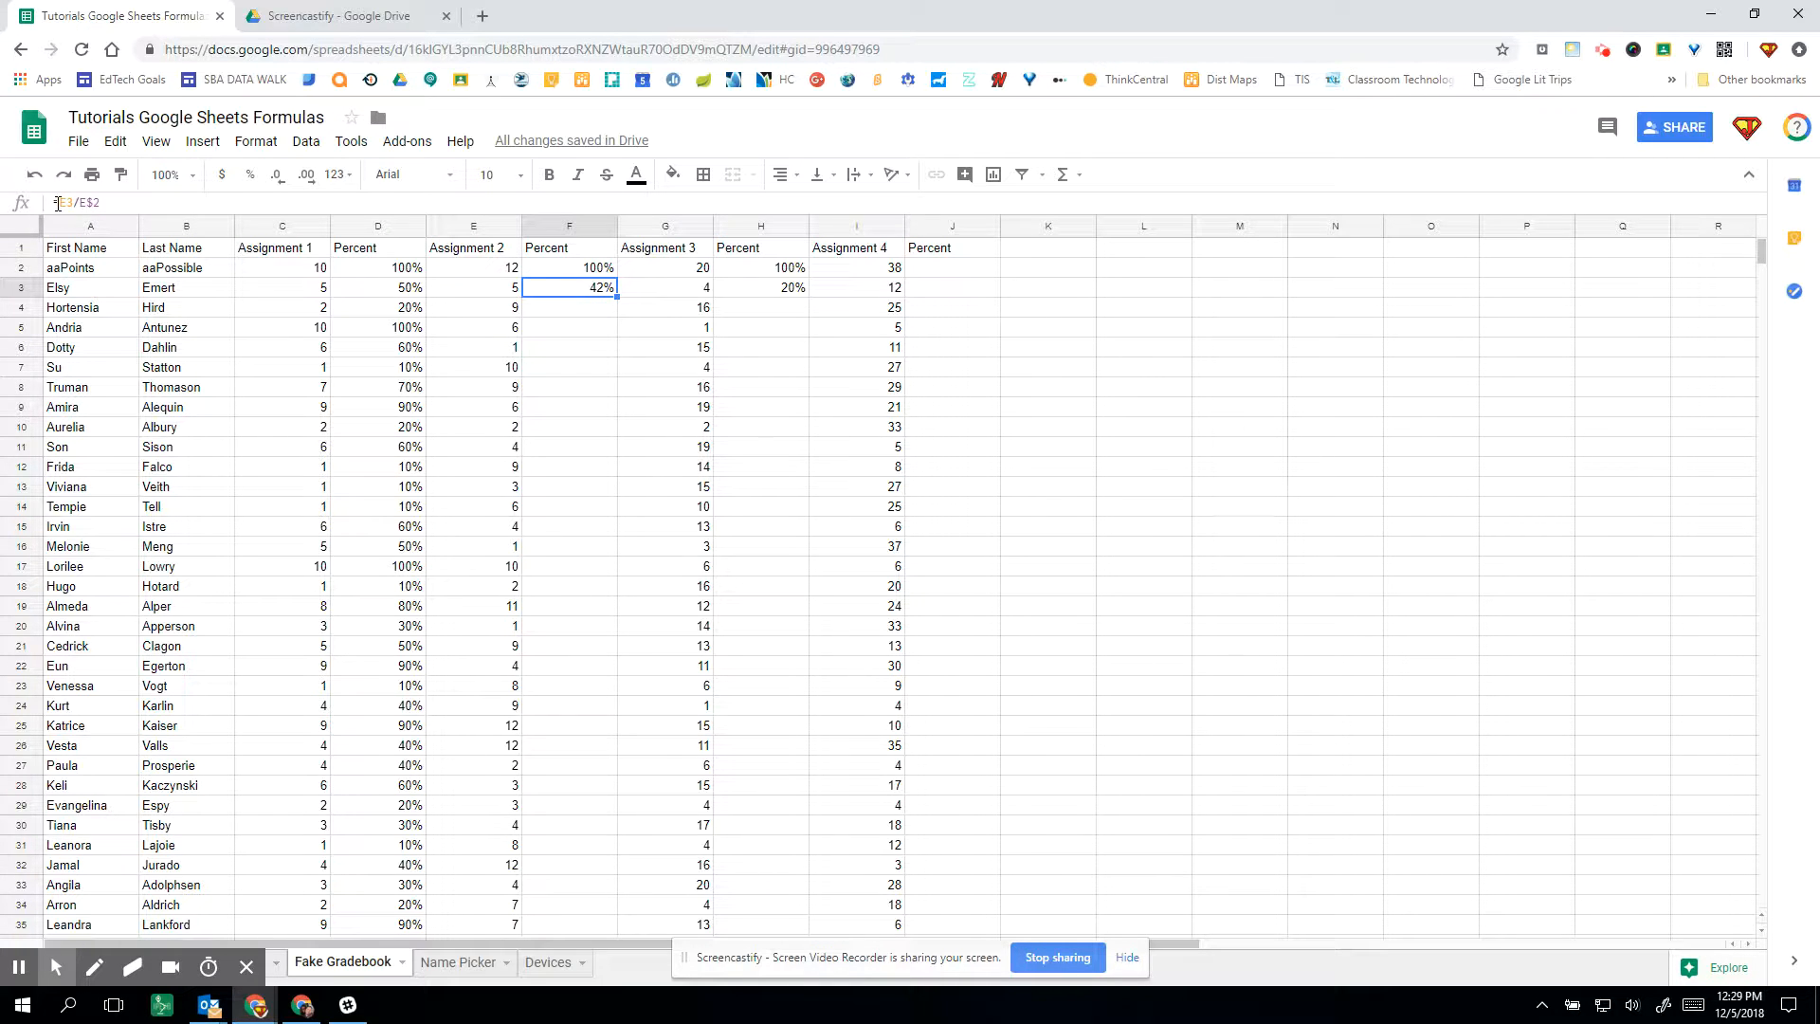
pyautogui.moveTo(57, 203); pyautogui.dragTo(100, 203)
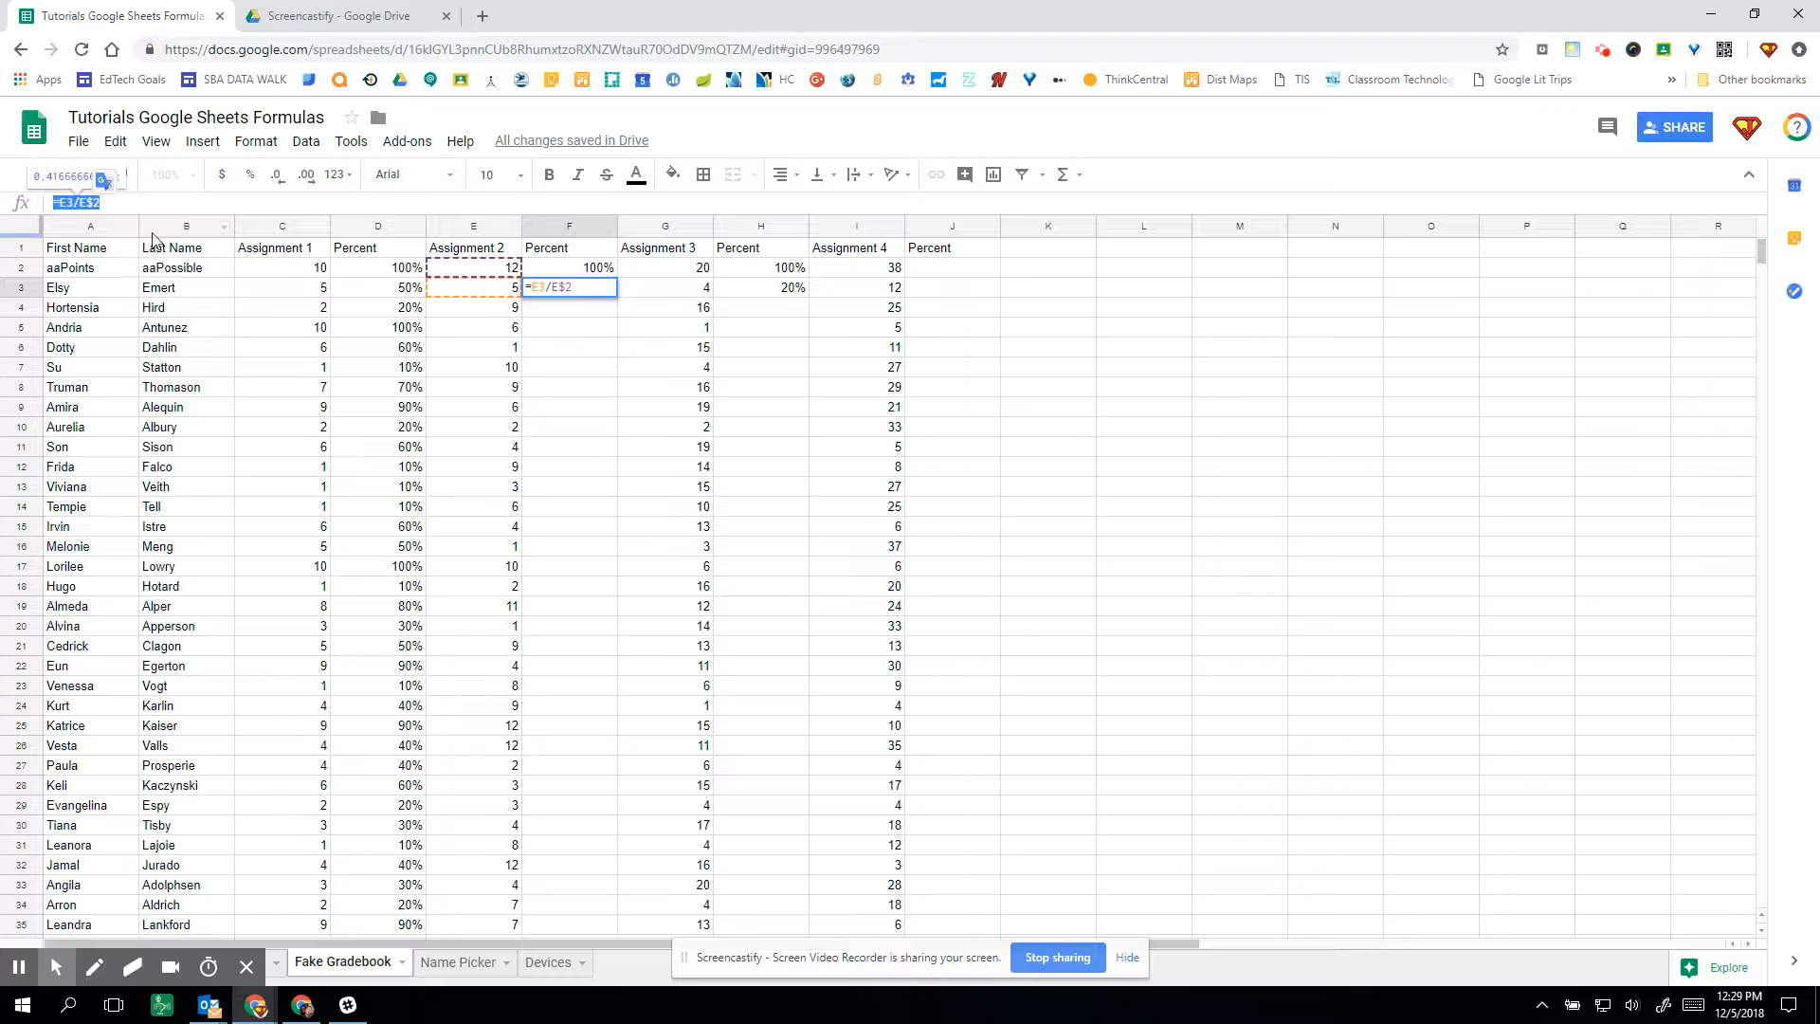
pyautogui.click(120, 199)
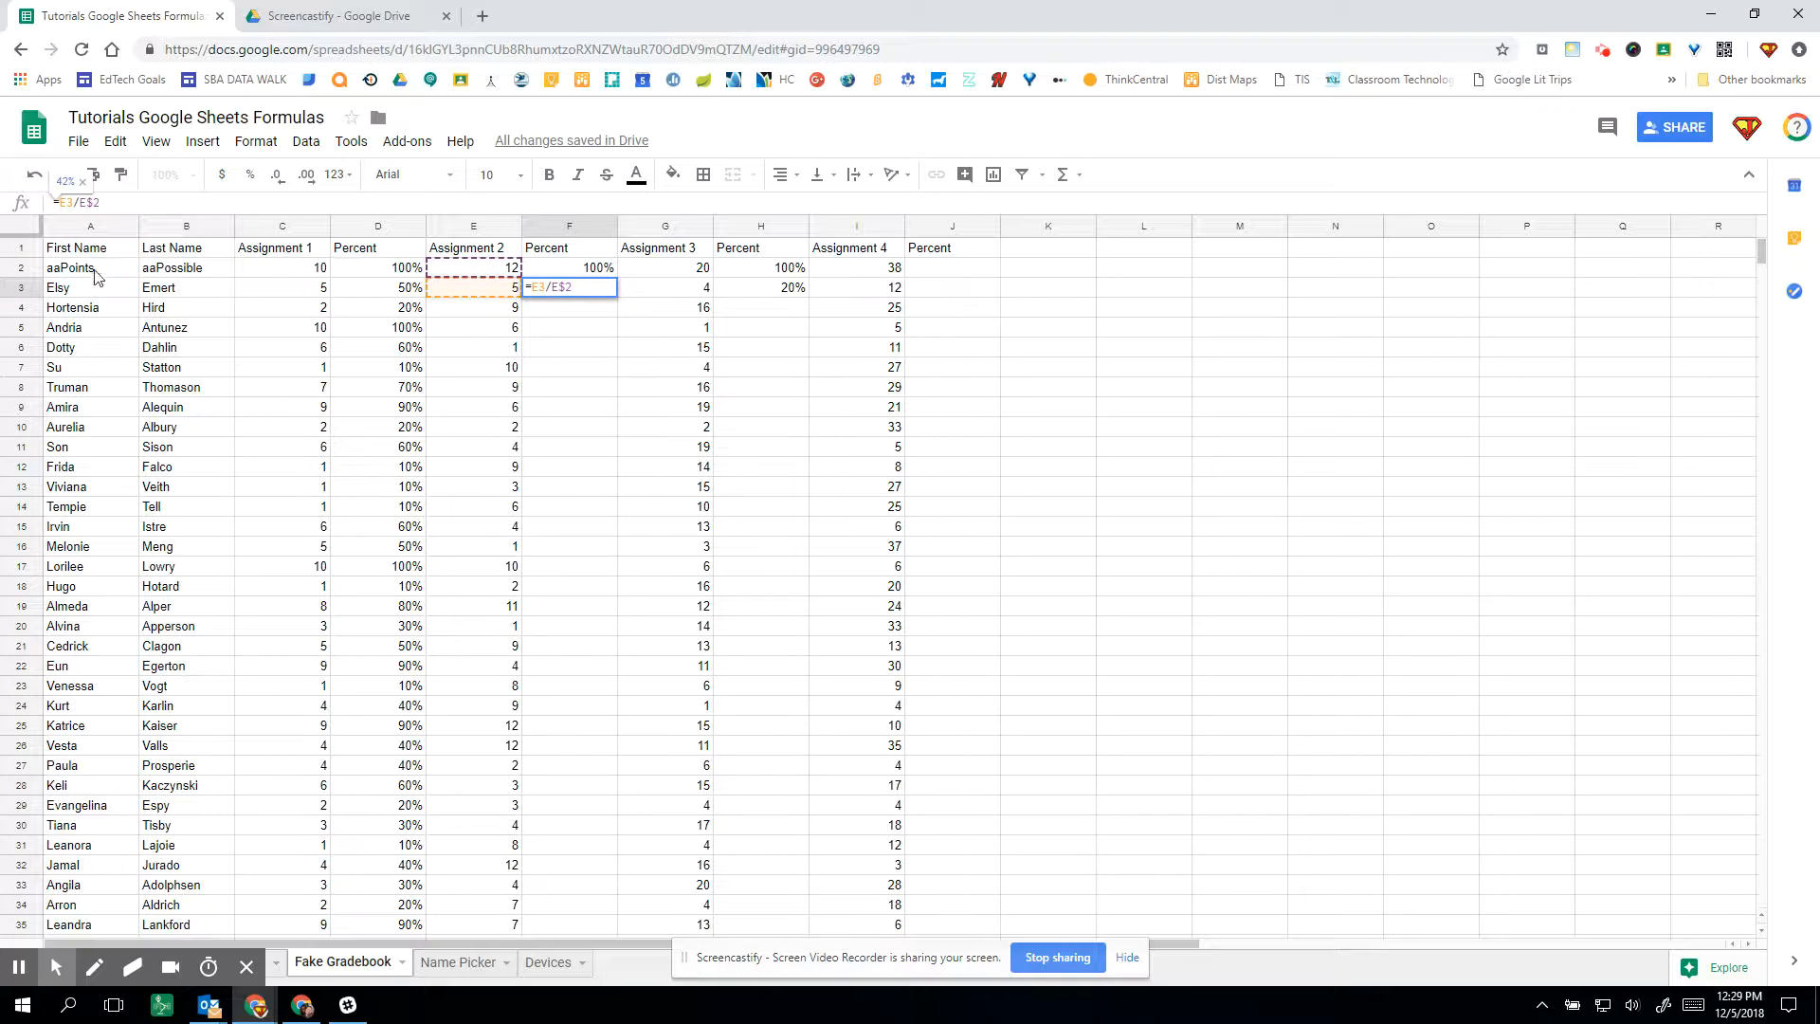
pyautogui.click(71, 275)
pyautogui.click(187, 275)
pyautogui.click(289, 275)
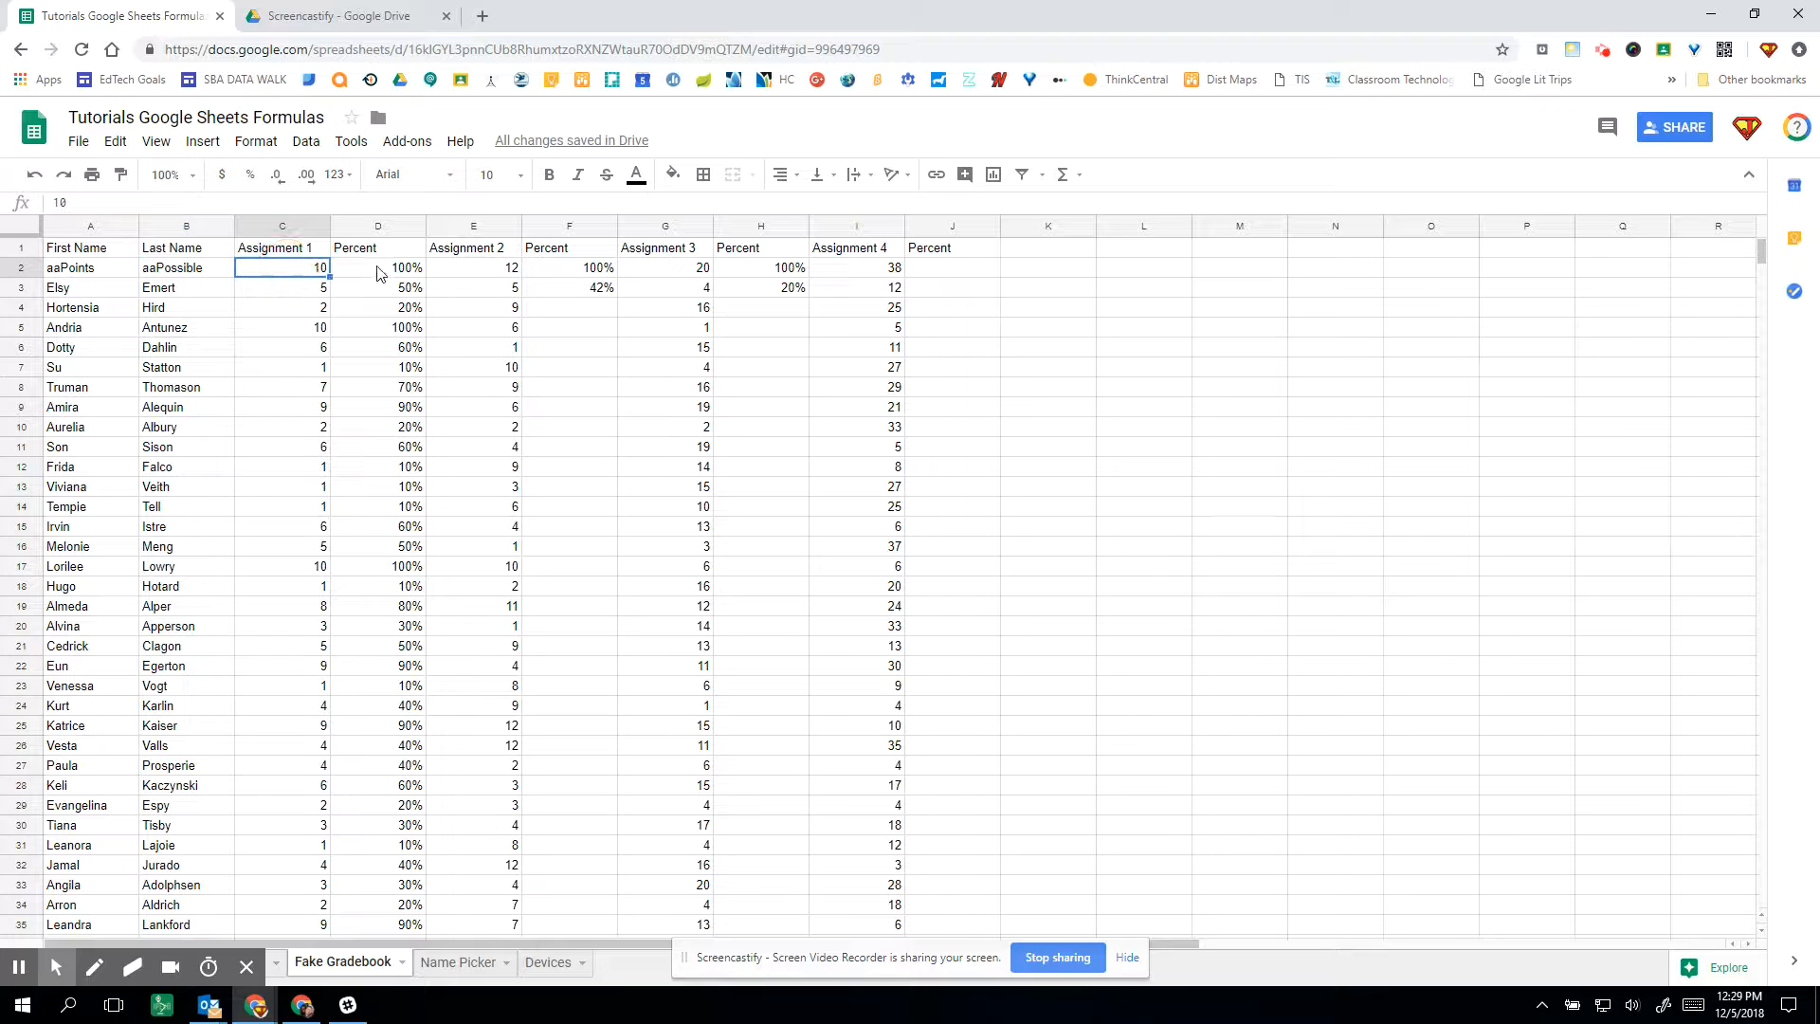
pyautogui.click(384, 275)
pyautogui.click(502, 275)
pyautogui.click(585, 273)
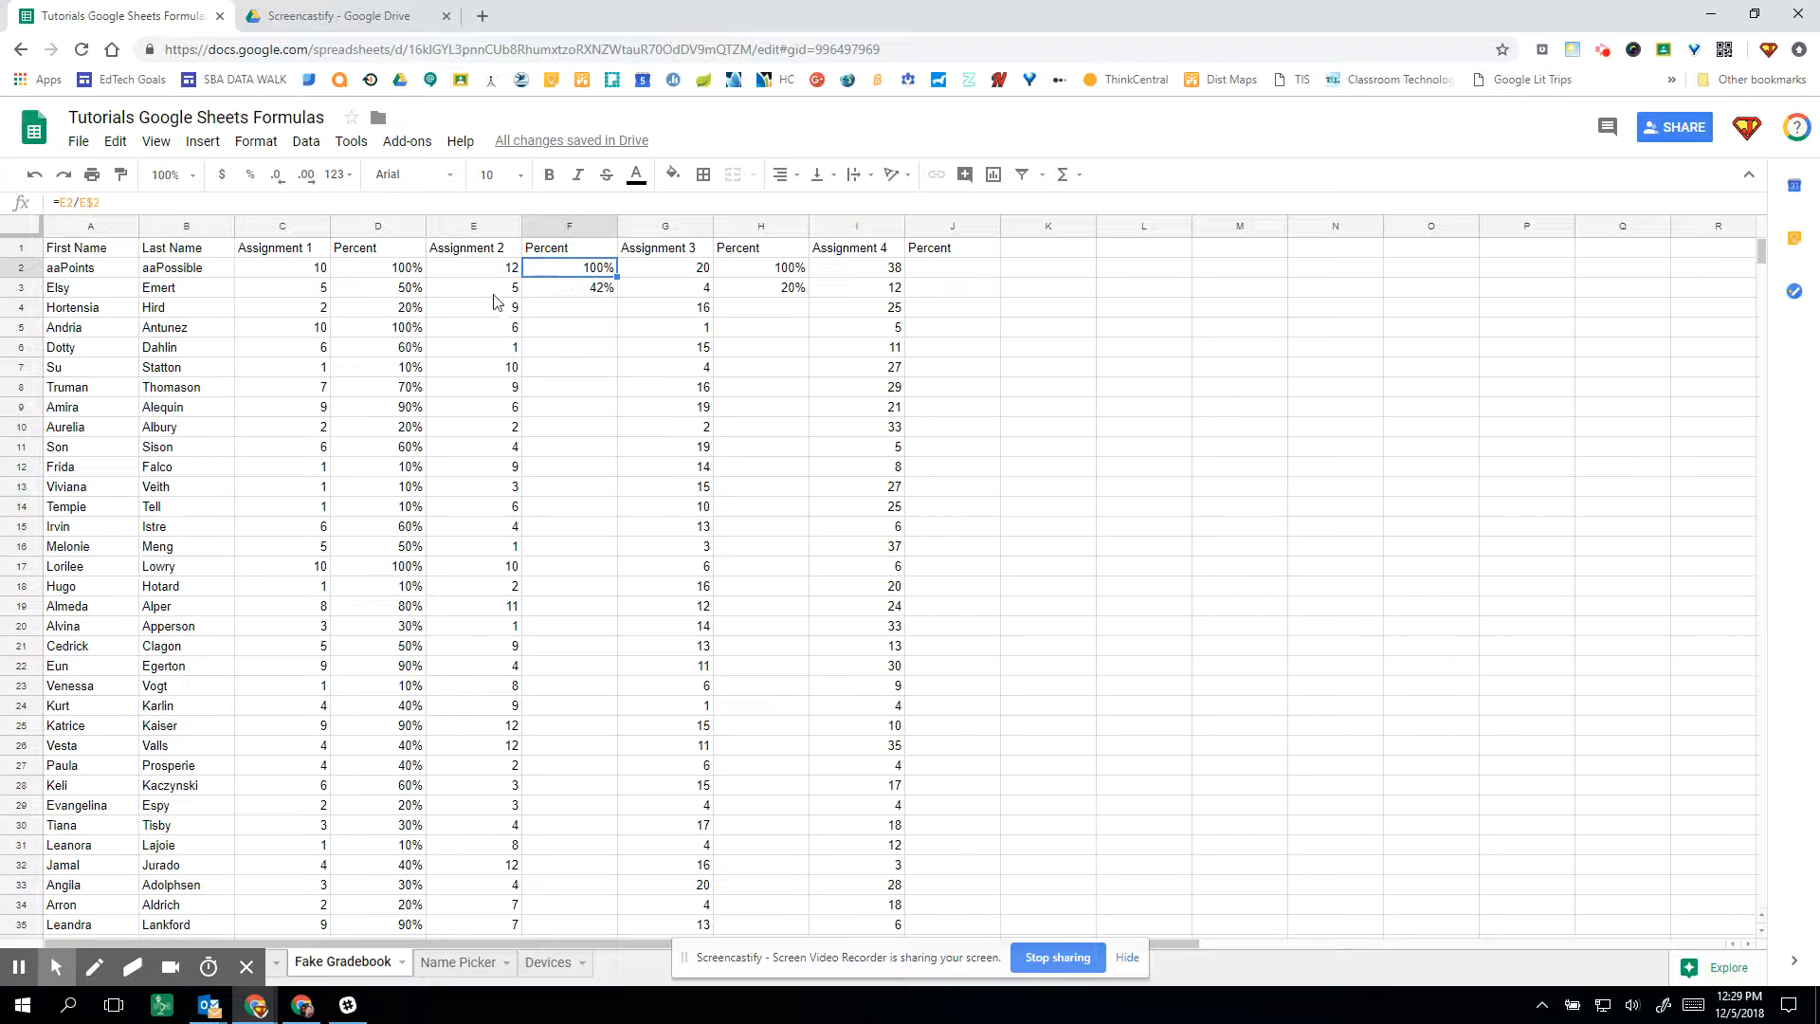
pyautogui.click(498, 290)
pyautogui.click(573, 290)
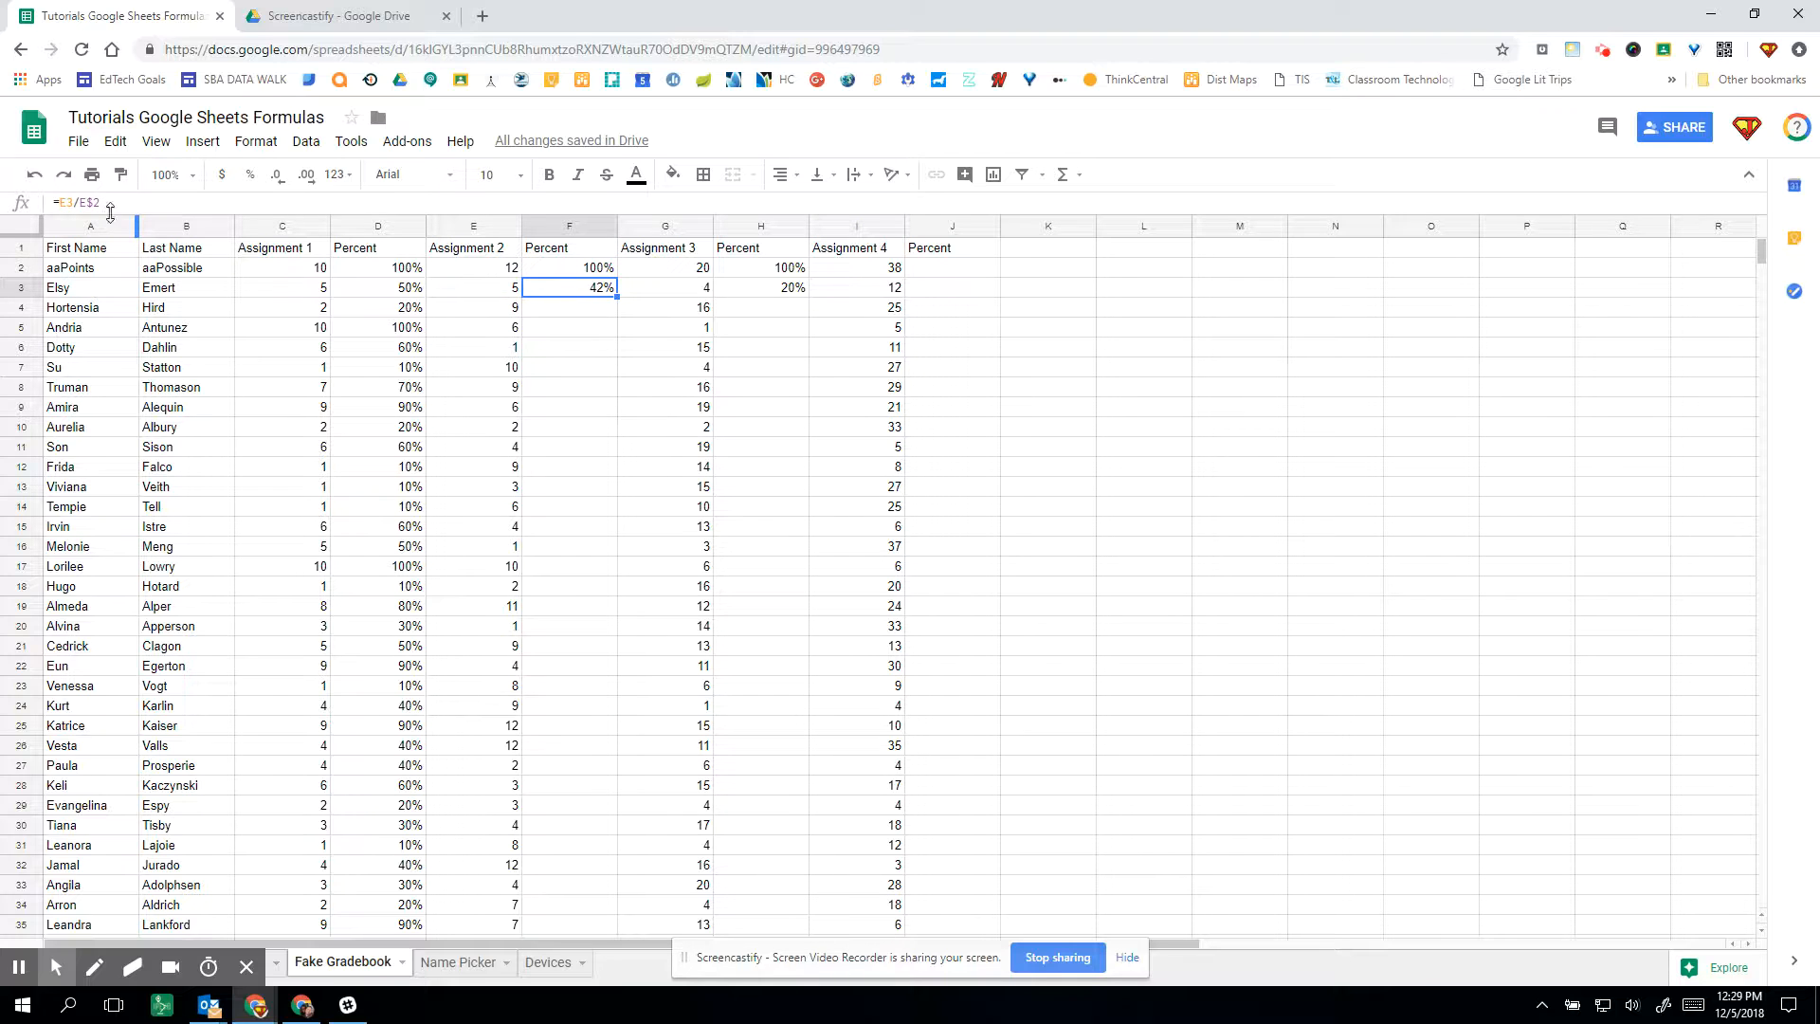
pyautogui.click(103, 201)
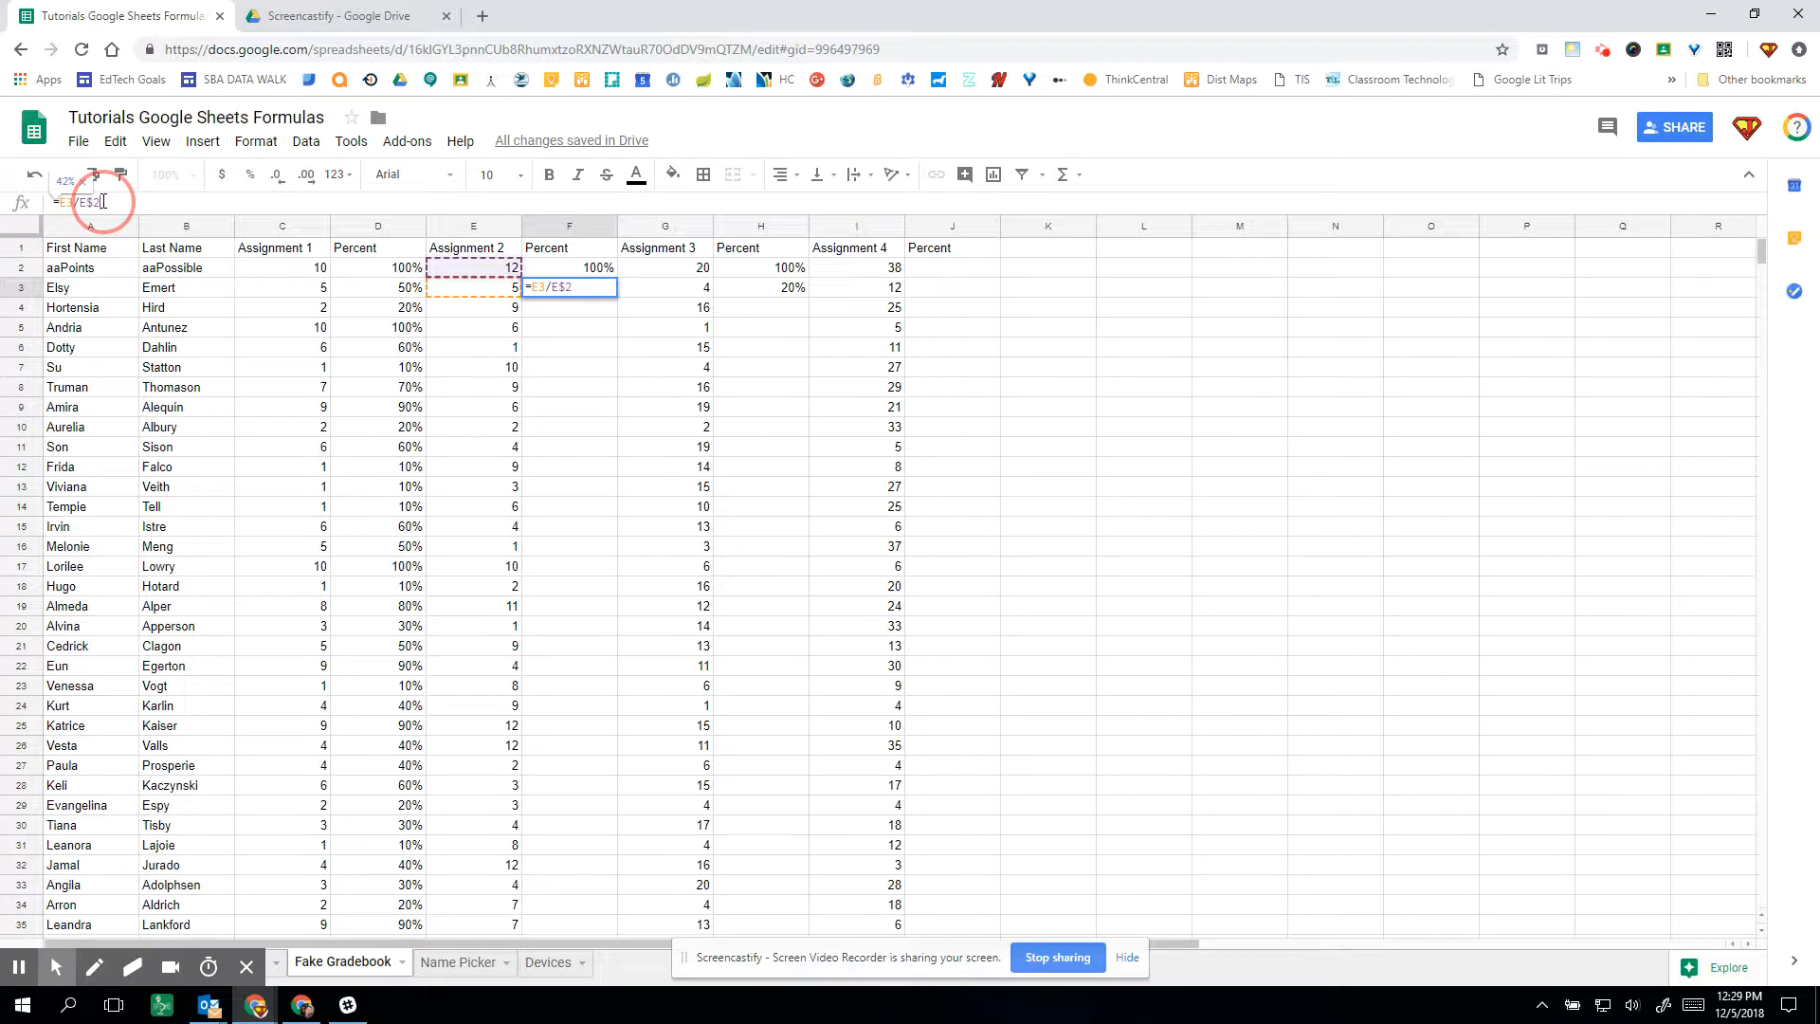
pyautogui.moveTo(104, 201); pyautogui.dragTo(79, 202)
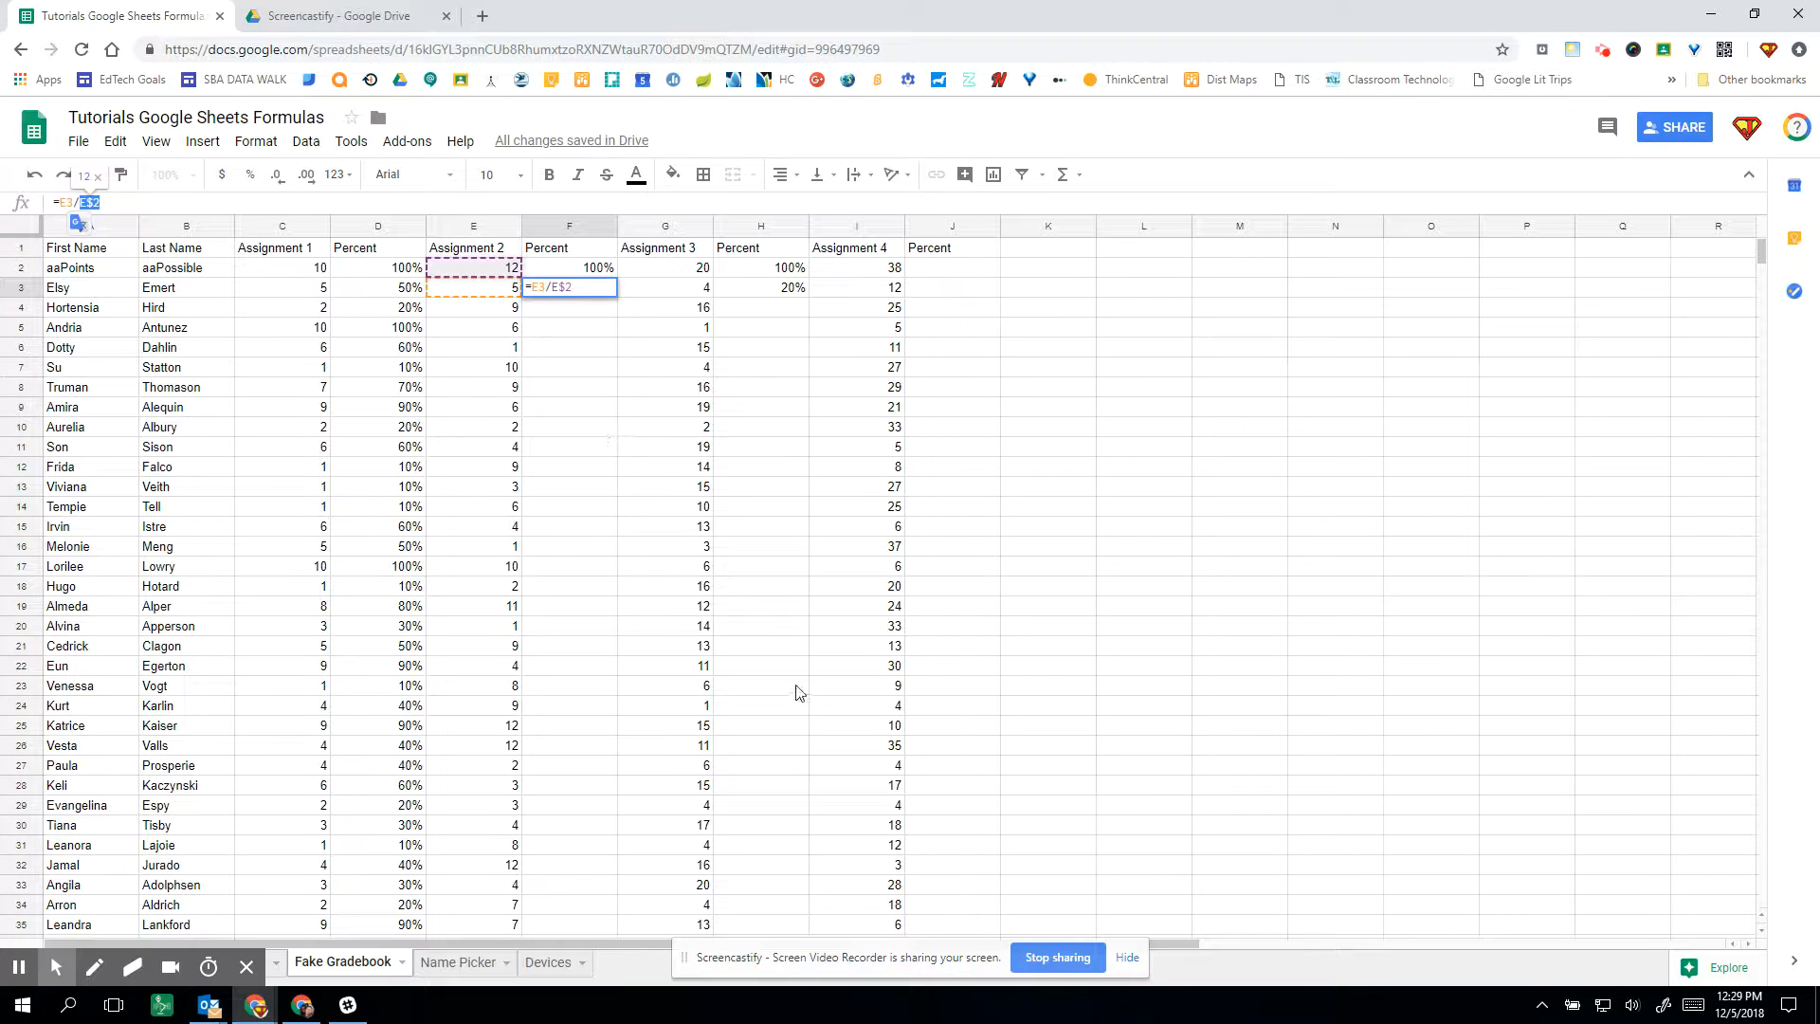
pyautogui.press('Return')
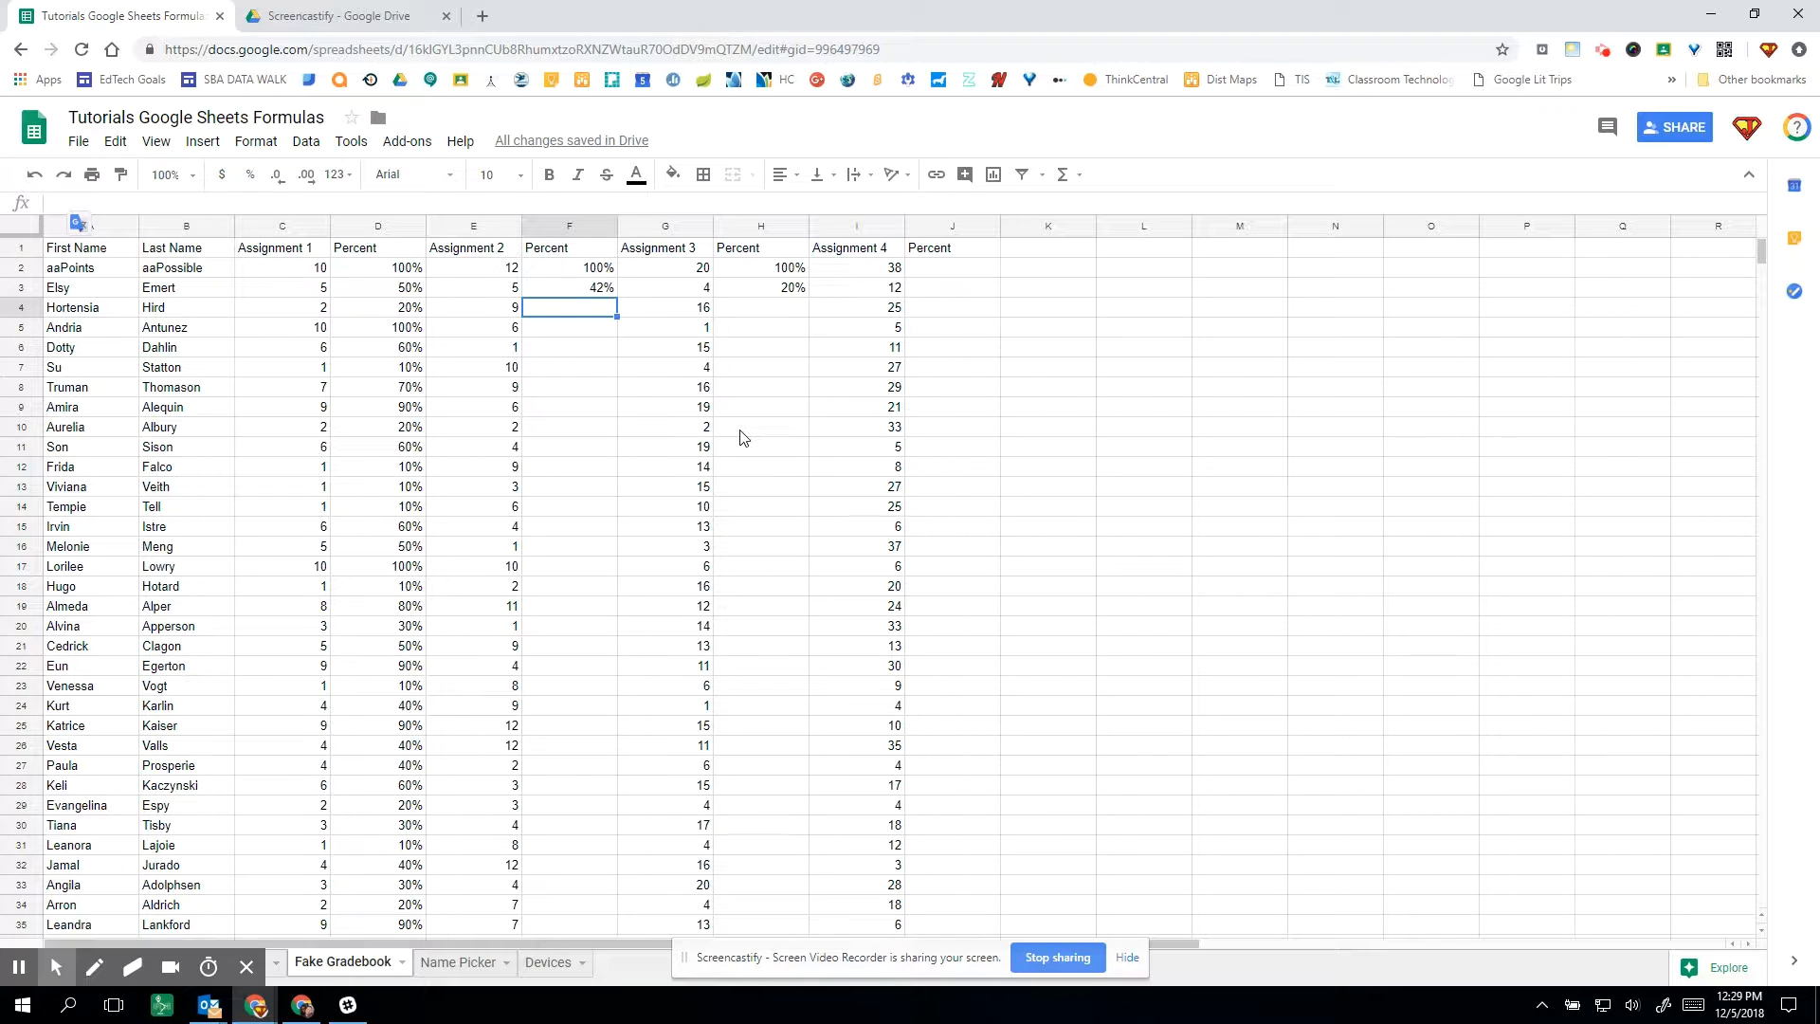
# - Enter the formula =E4/E2 in F4 to calculate the Assignment 2 percent
pyautogui.write('=')
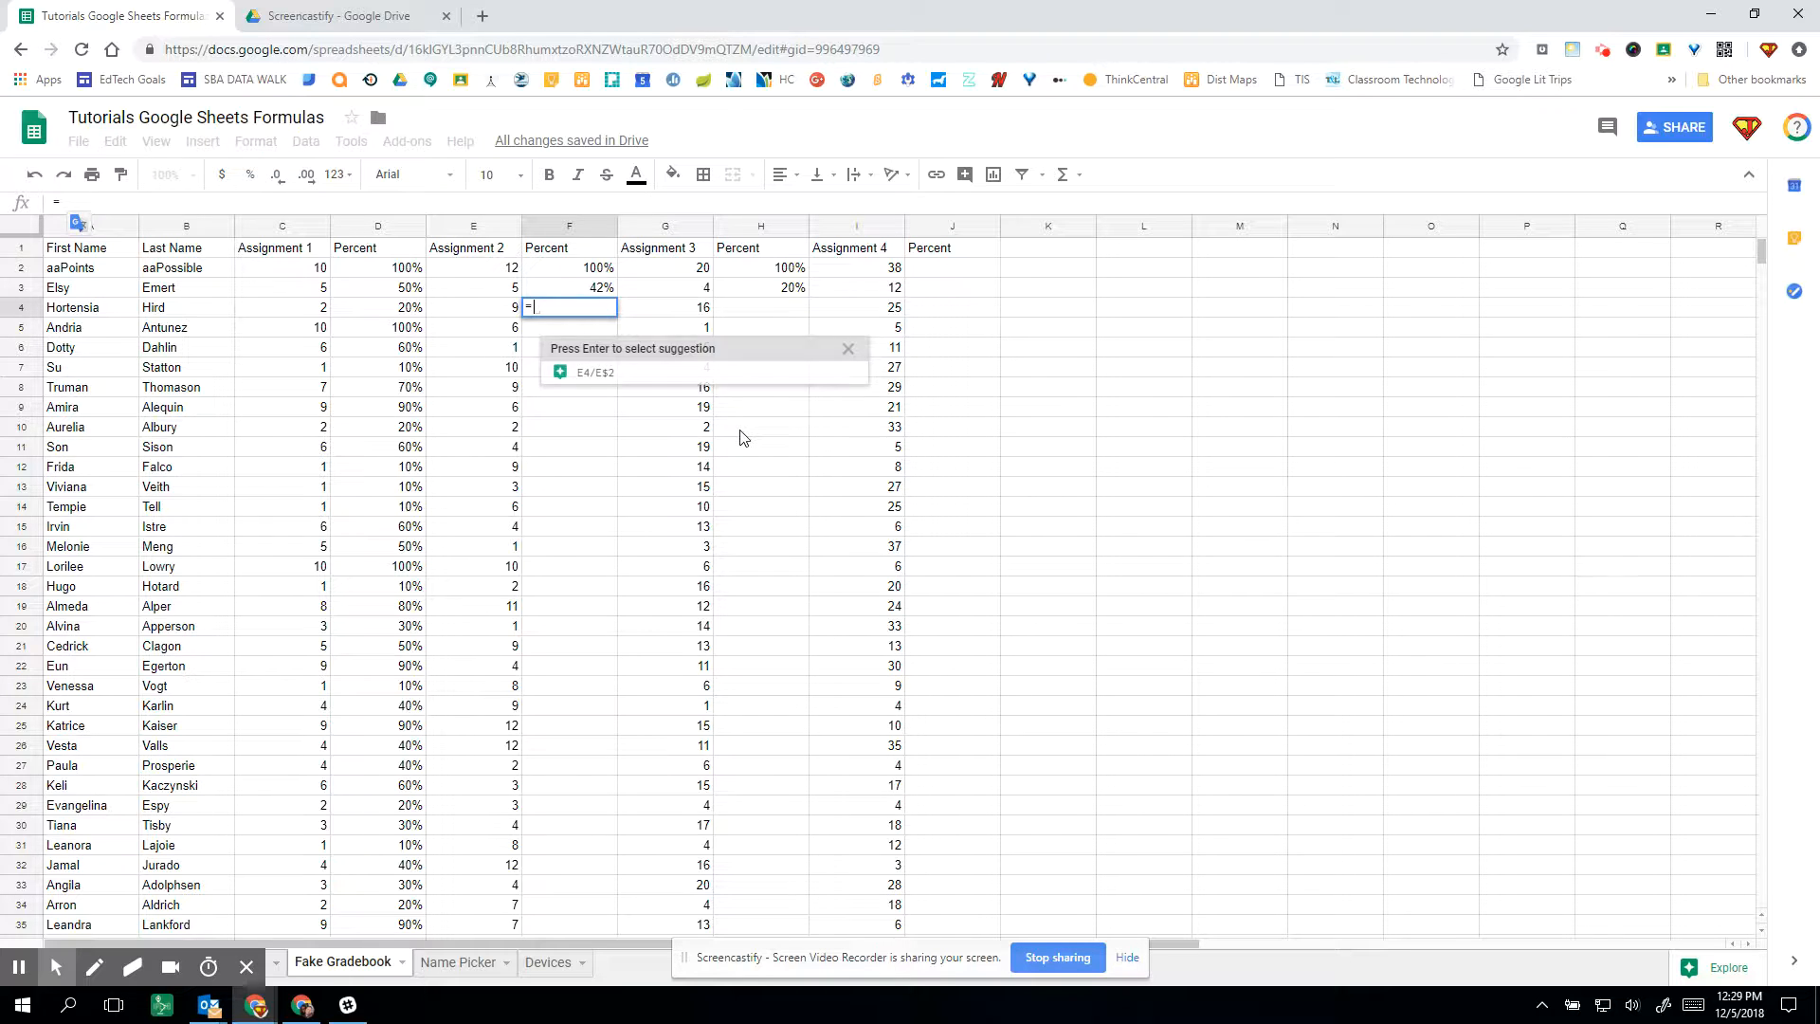
pyautogui.click(485, 316)
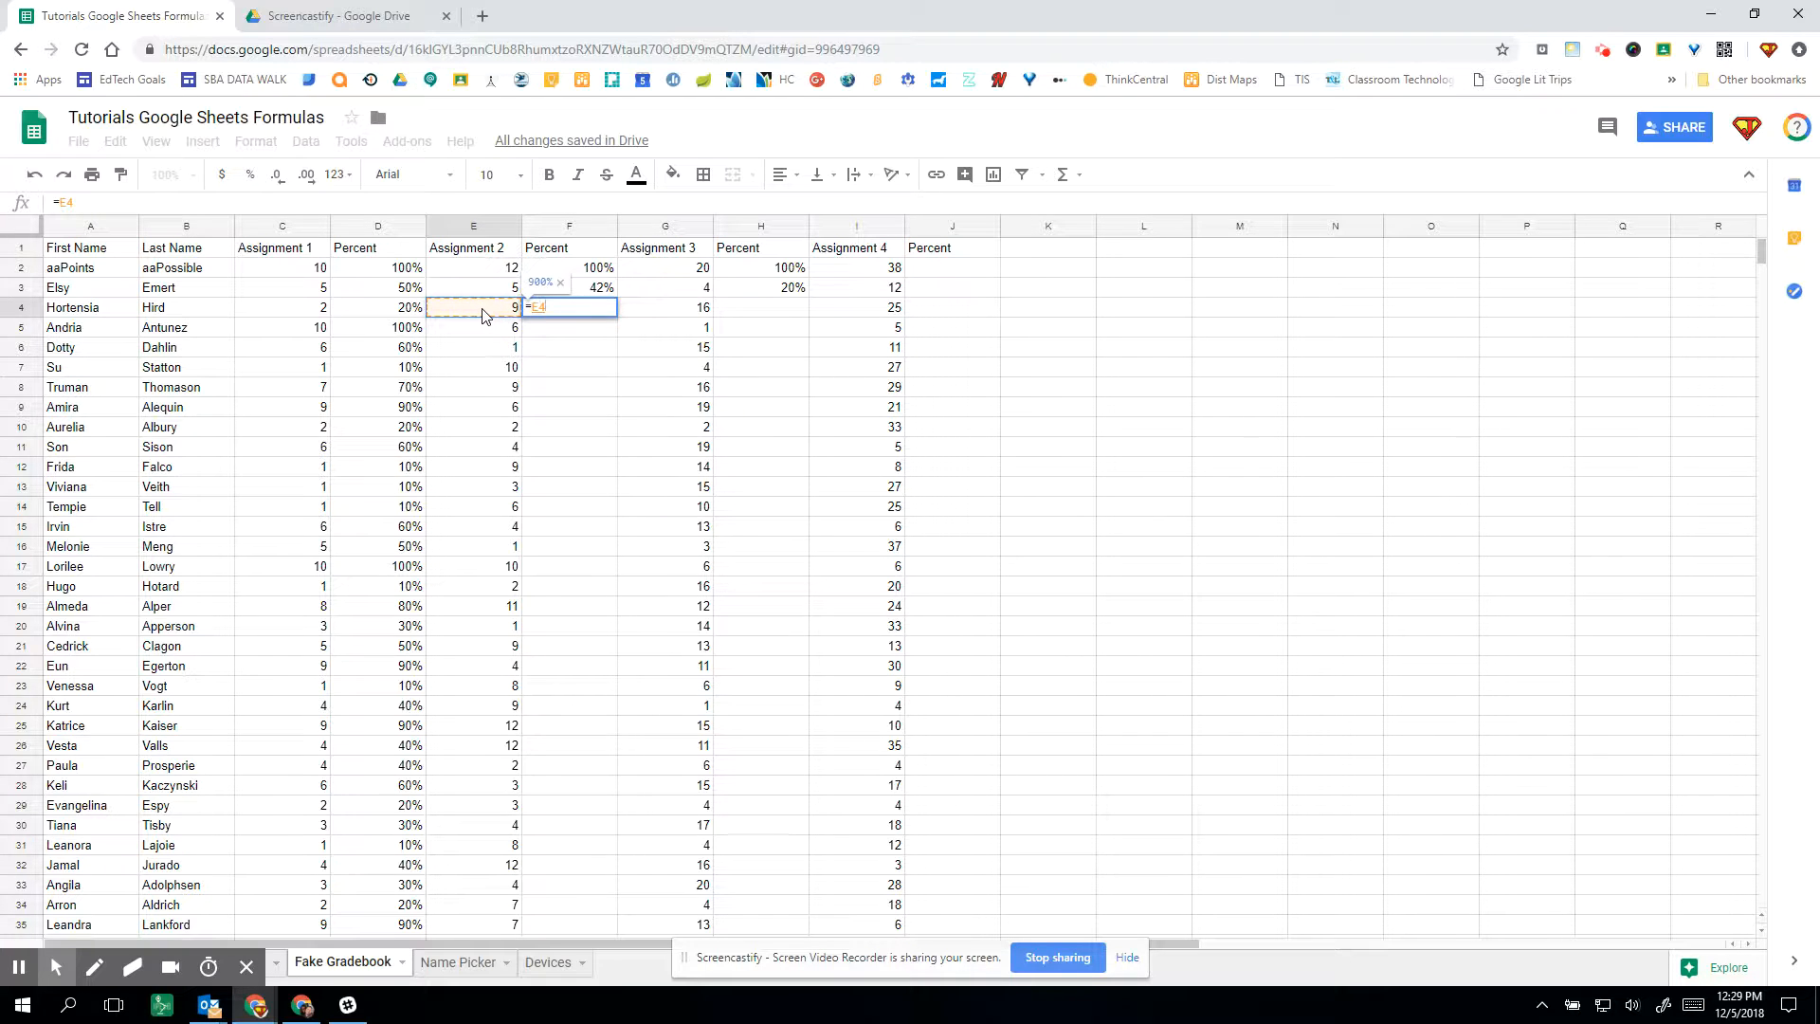
pyautogui.write('/')
pyautogui.click(503, 271)
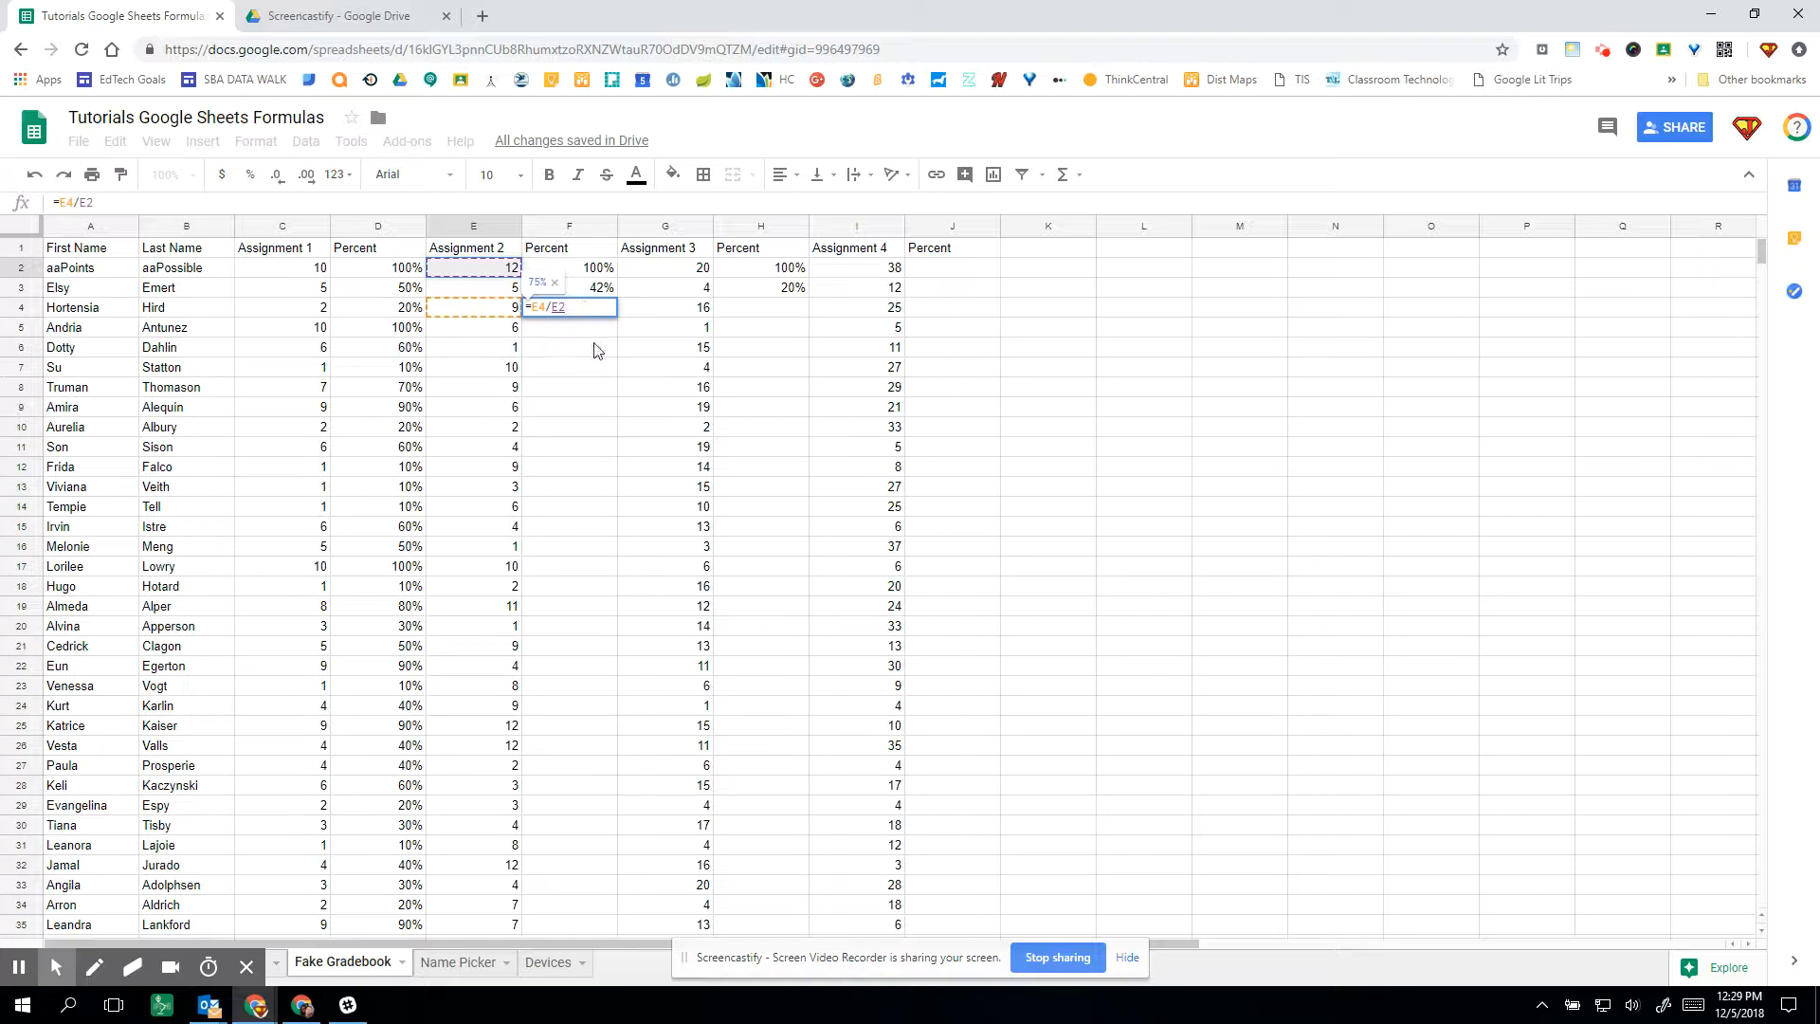
pyautogui.press('Return')
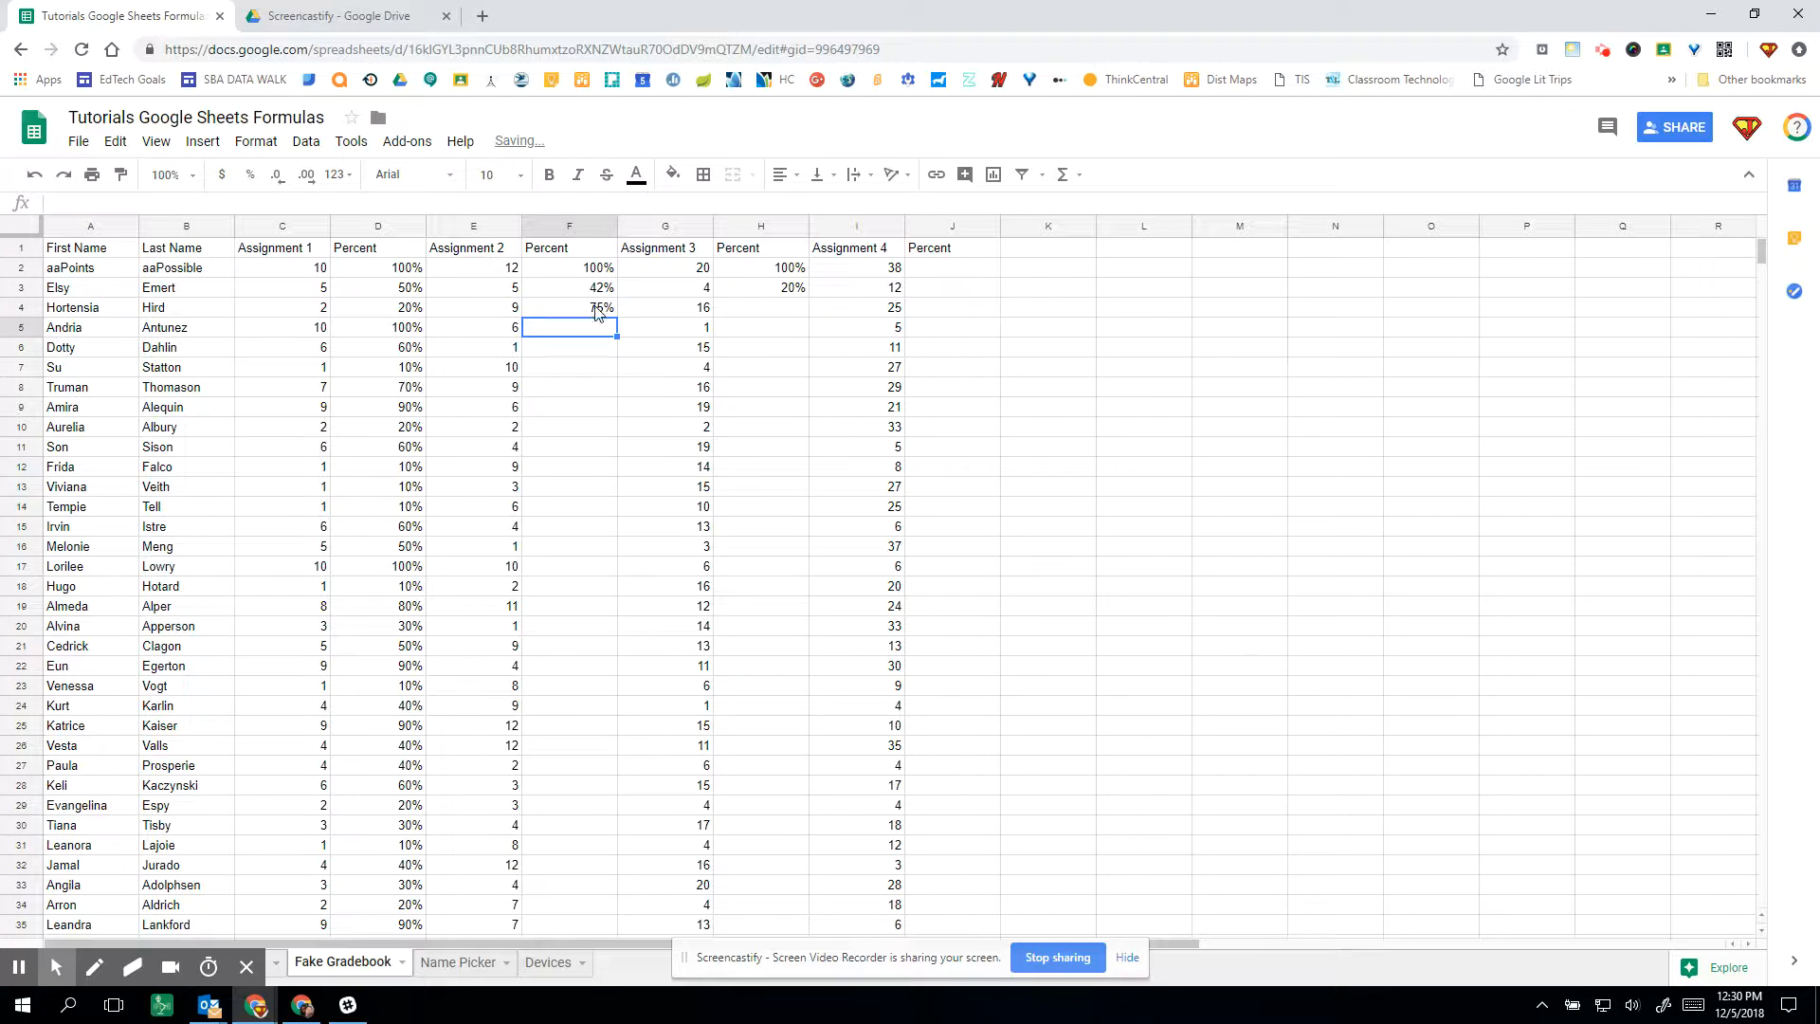
# - Try filling the F4 formula down to F5 and inspect the cell references in the copy
pyautogui.click(597, 311)
pyautogui.moveTo(617, 319); pyautogui.dragTo(611, 340)
pyautogui.click(600, 337)
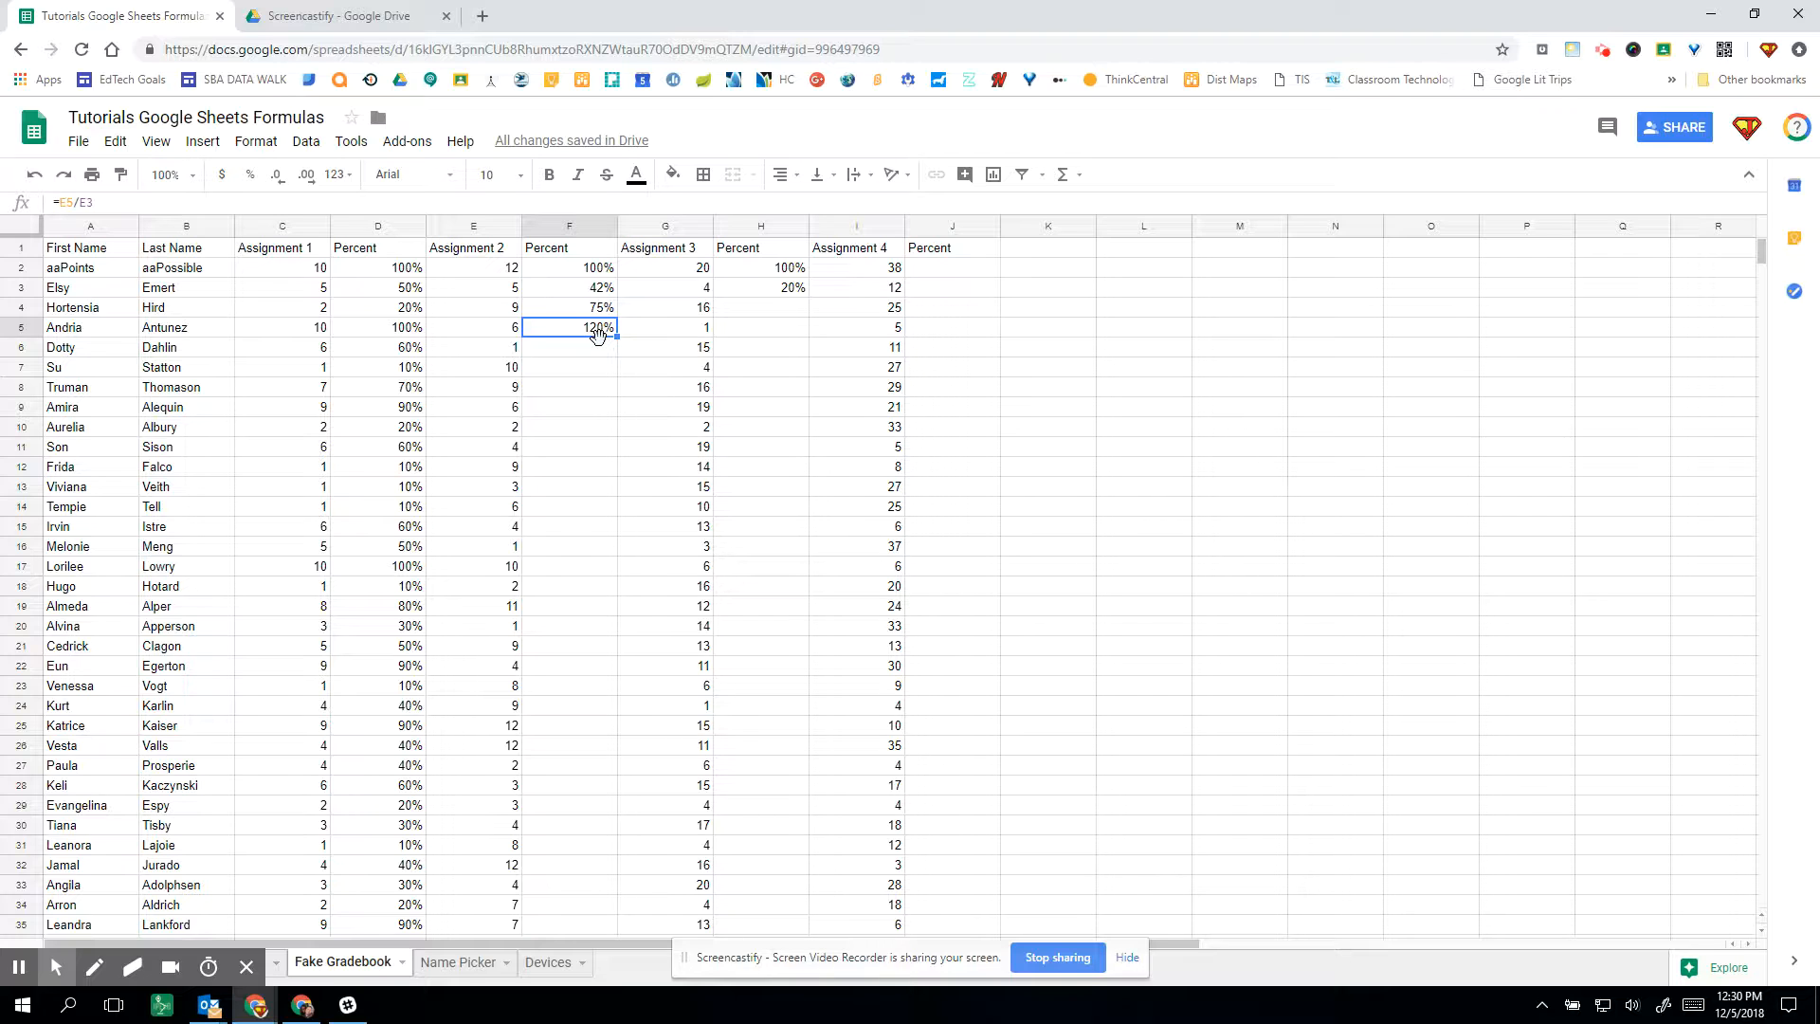
pyautogui.click(94, 205)
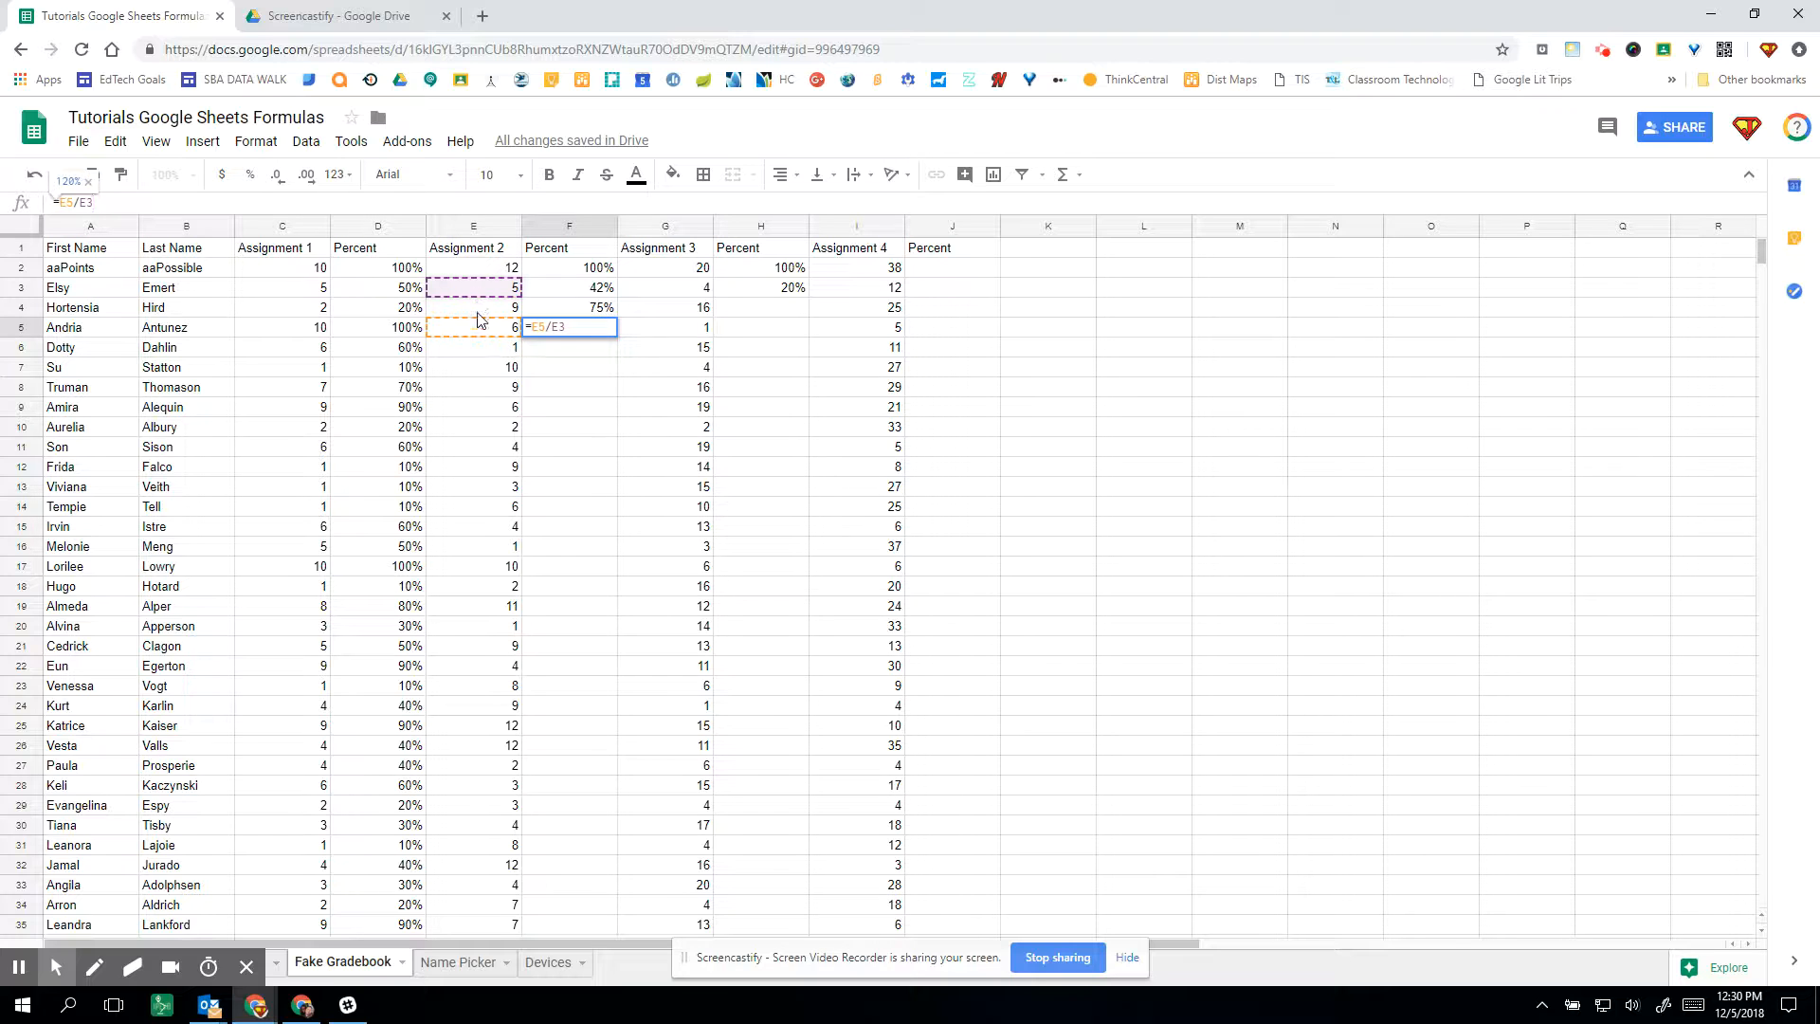
# - Lock the row of the possible-points reference in F4 by changing the formula to =E4/E$2
pyautogui.click(596, 311)
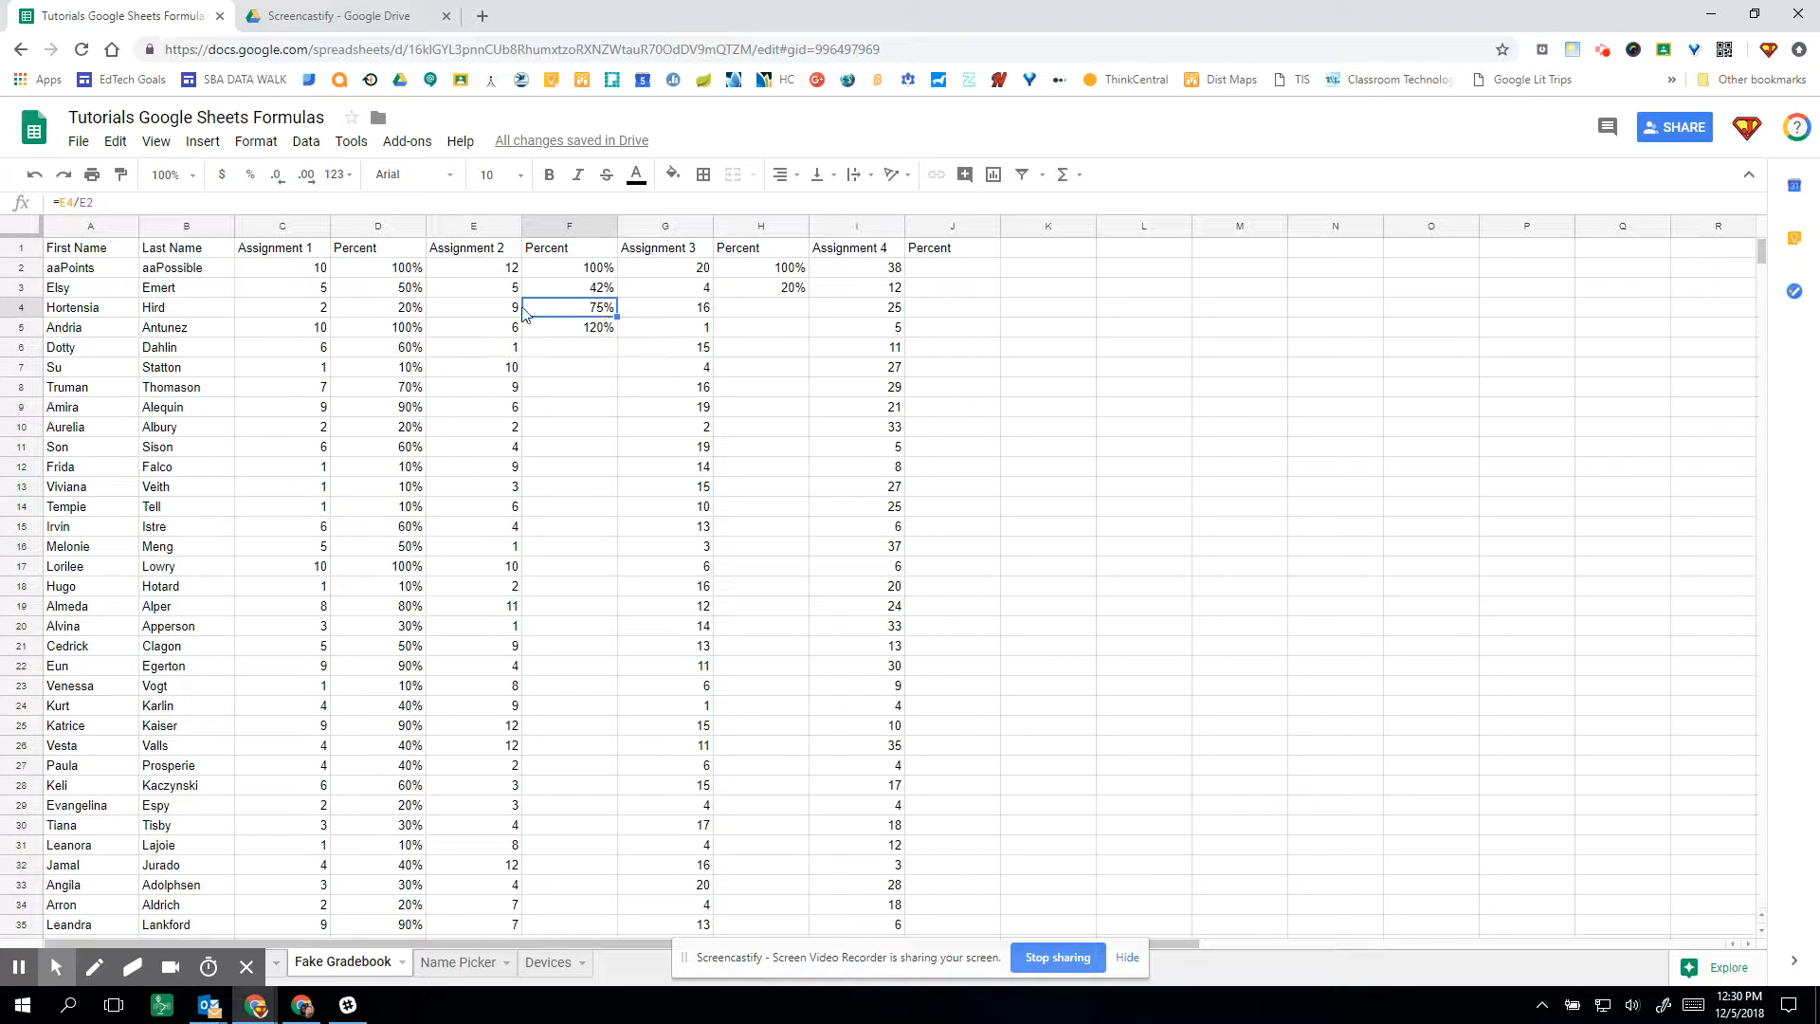
pyautogui.click(91, 202)
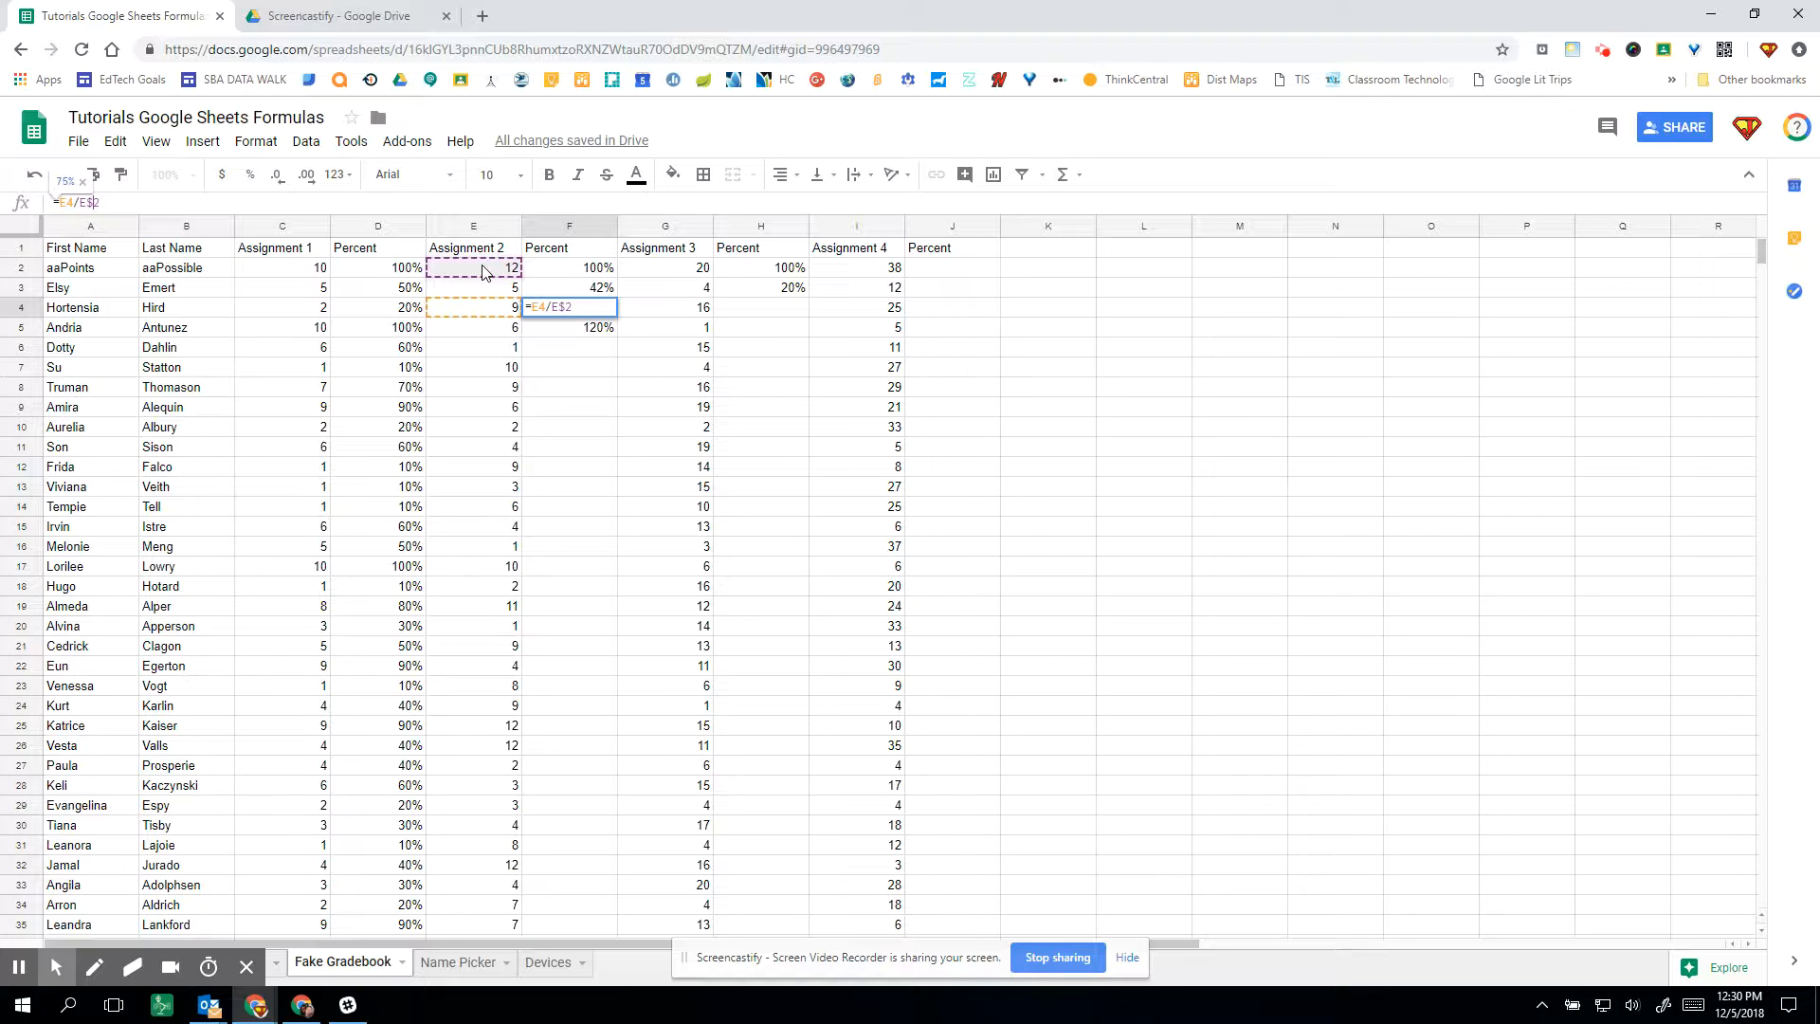
pyautogui.press('Return')
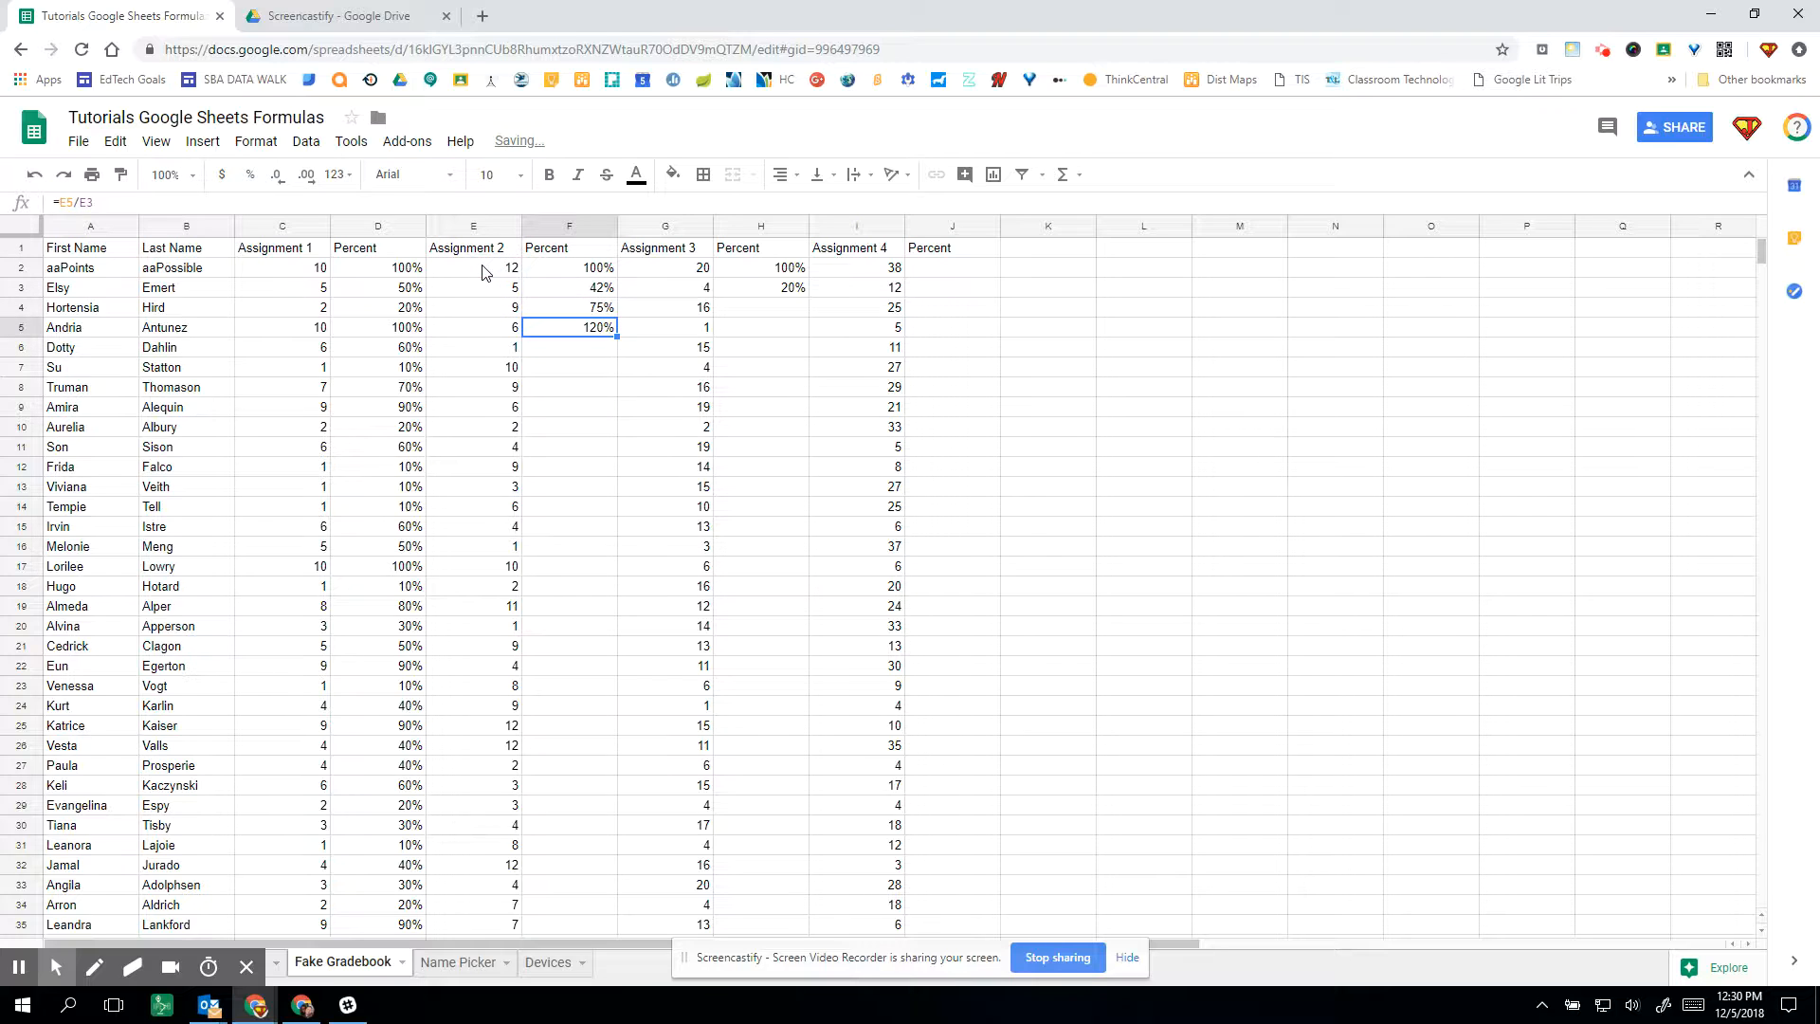
# - Fill the F4 formula down the Assignment 2 Percent column for the remaining students
pyautogui.click(611, 313)
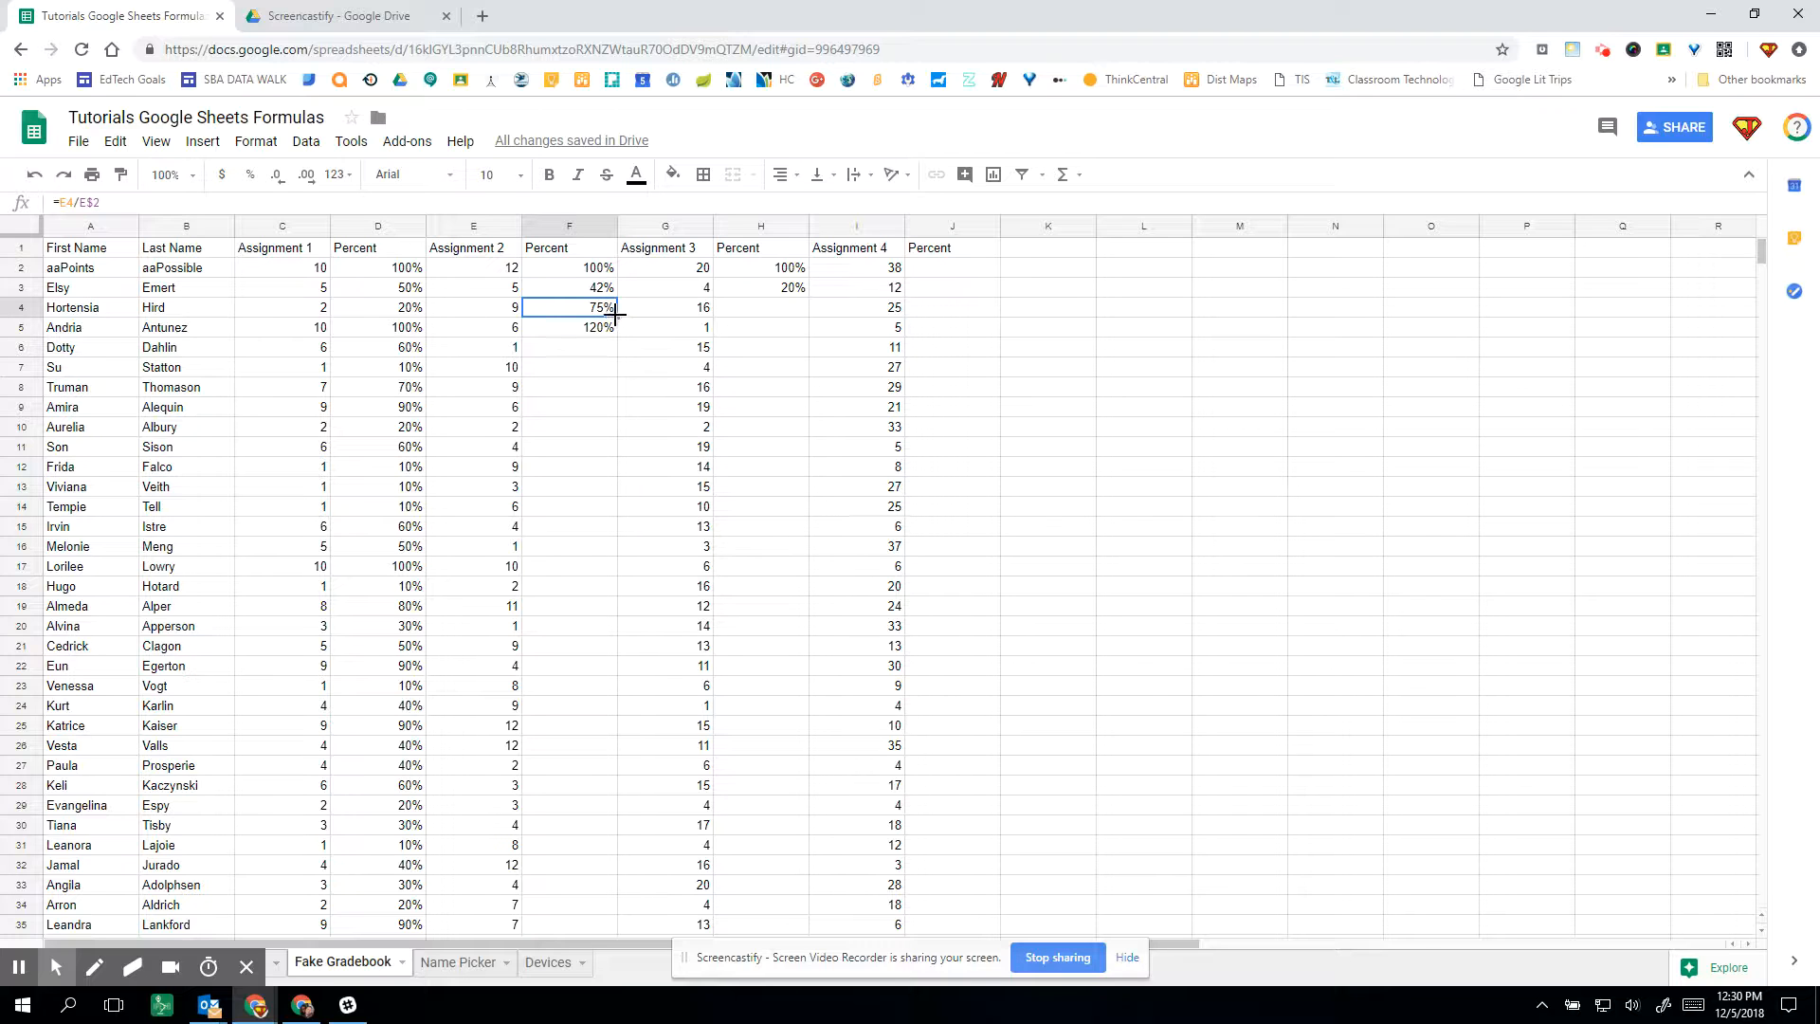
pyautogui.moveTo(616, 318); pyautogui.dragTo(599, 825)
pyautogui.scroll(5, 821, 723)
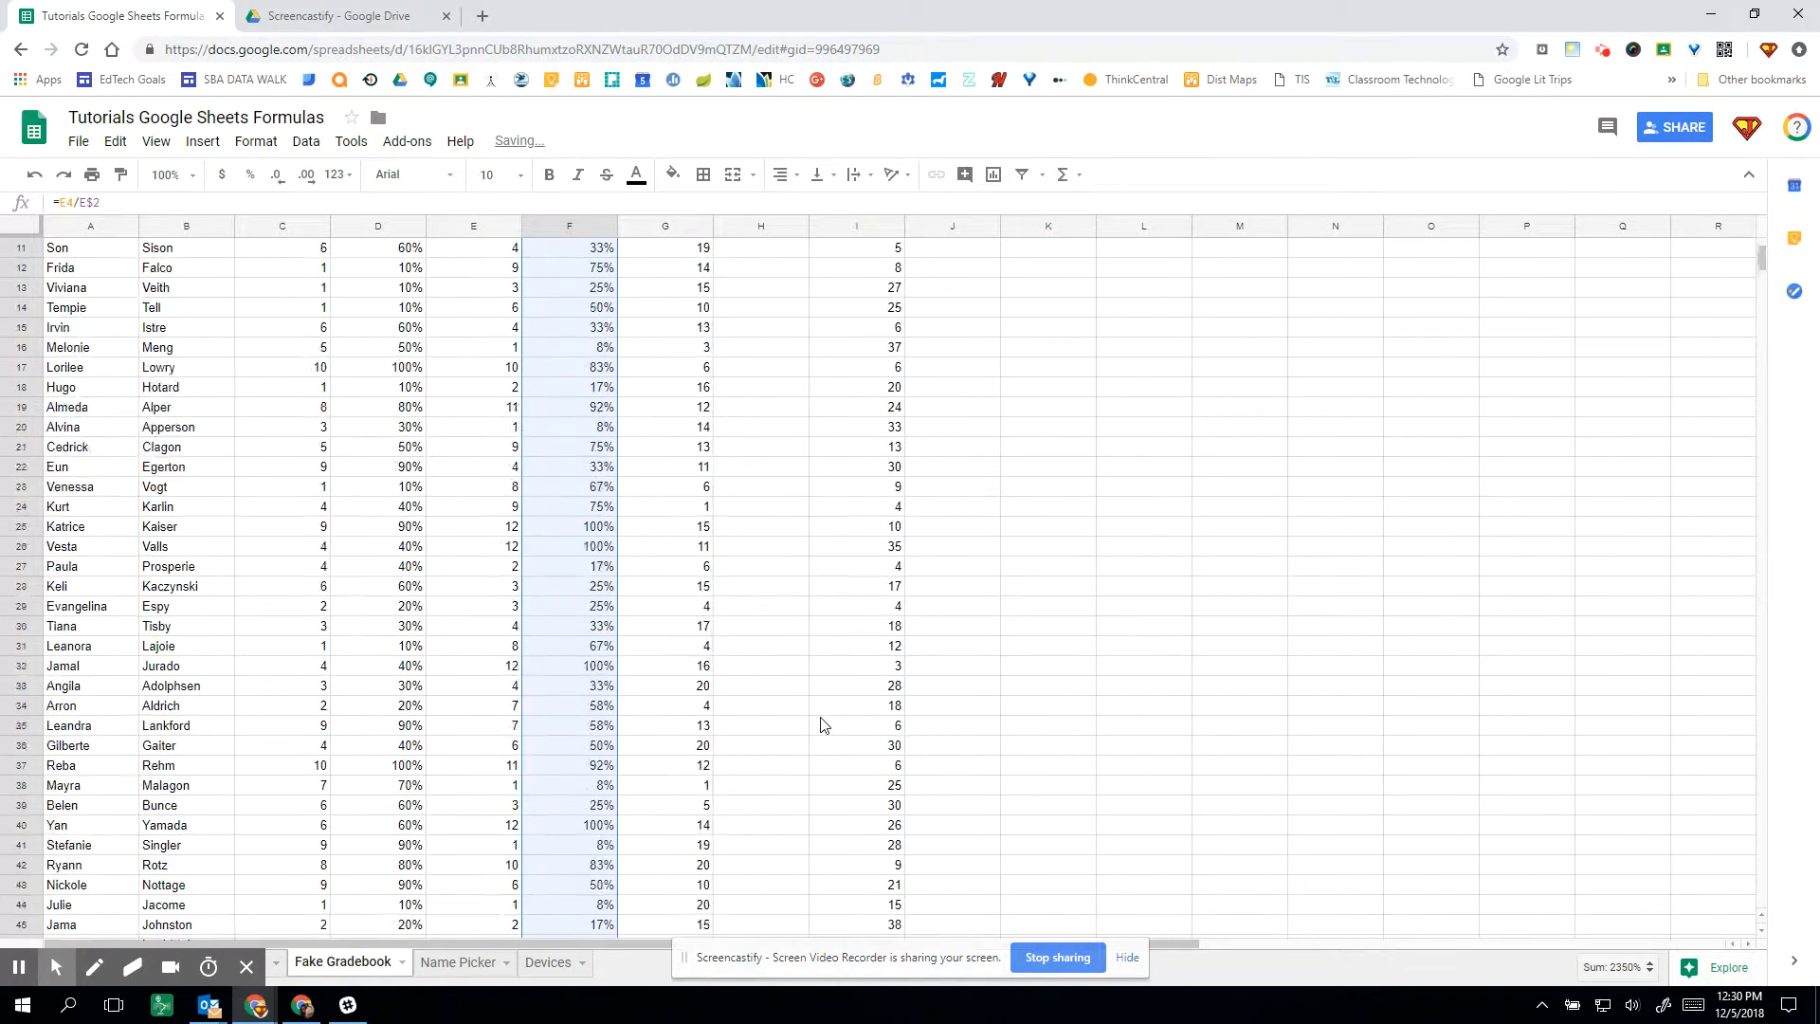
pyautogui.click(769, 572)
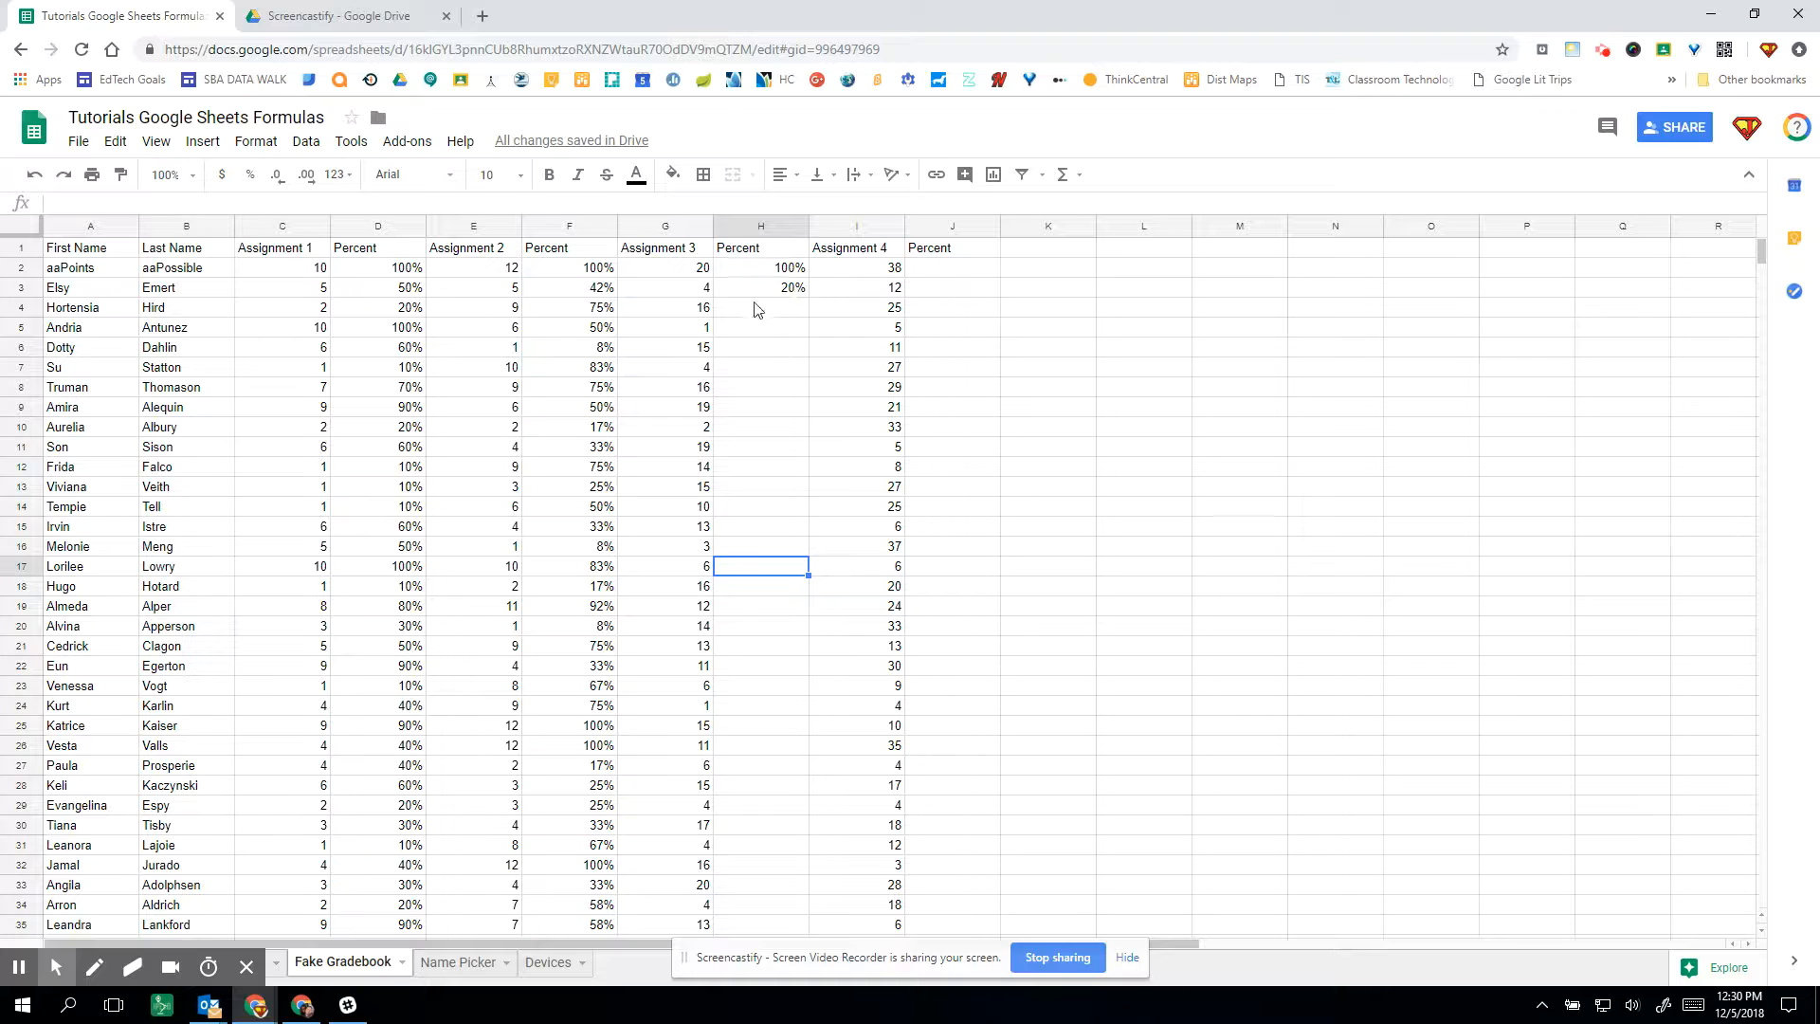
# - Enter the formula =G4/G$2 in H4 to calculate the Assignment 3 percent
pyautogui.click(756, 311)
pyautogui.write('=')
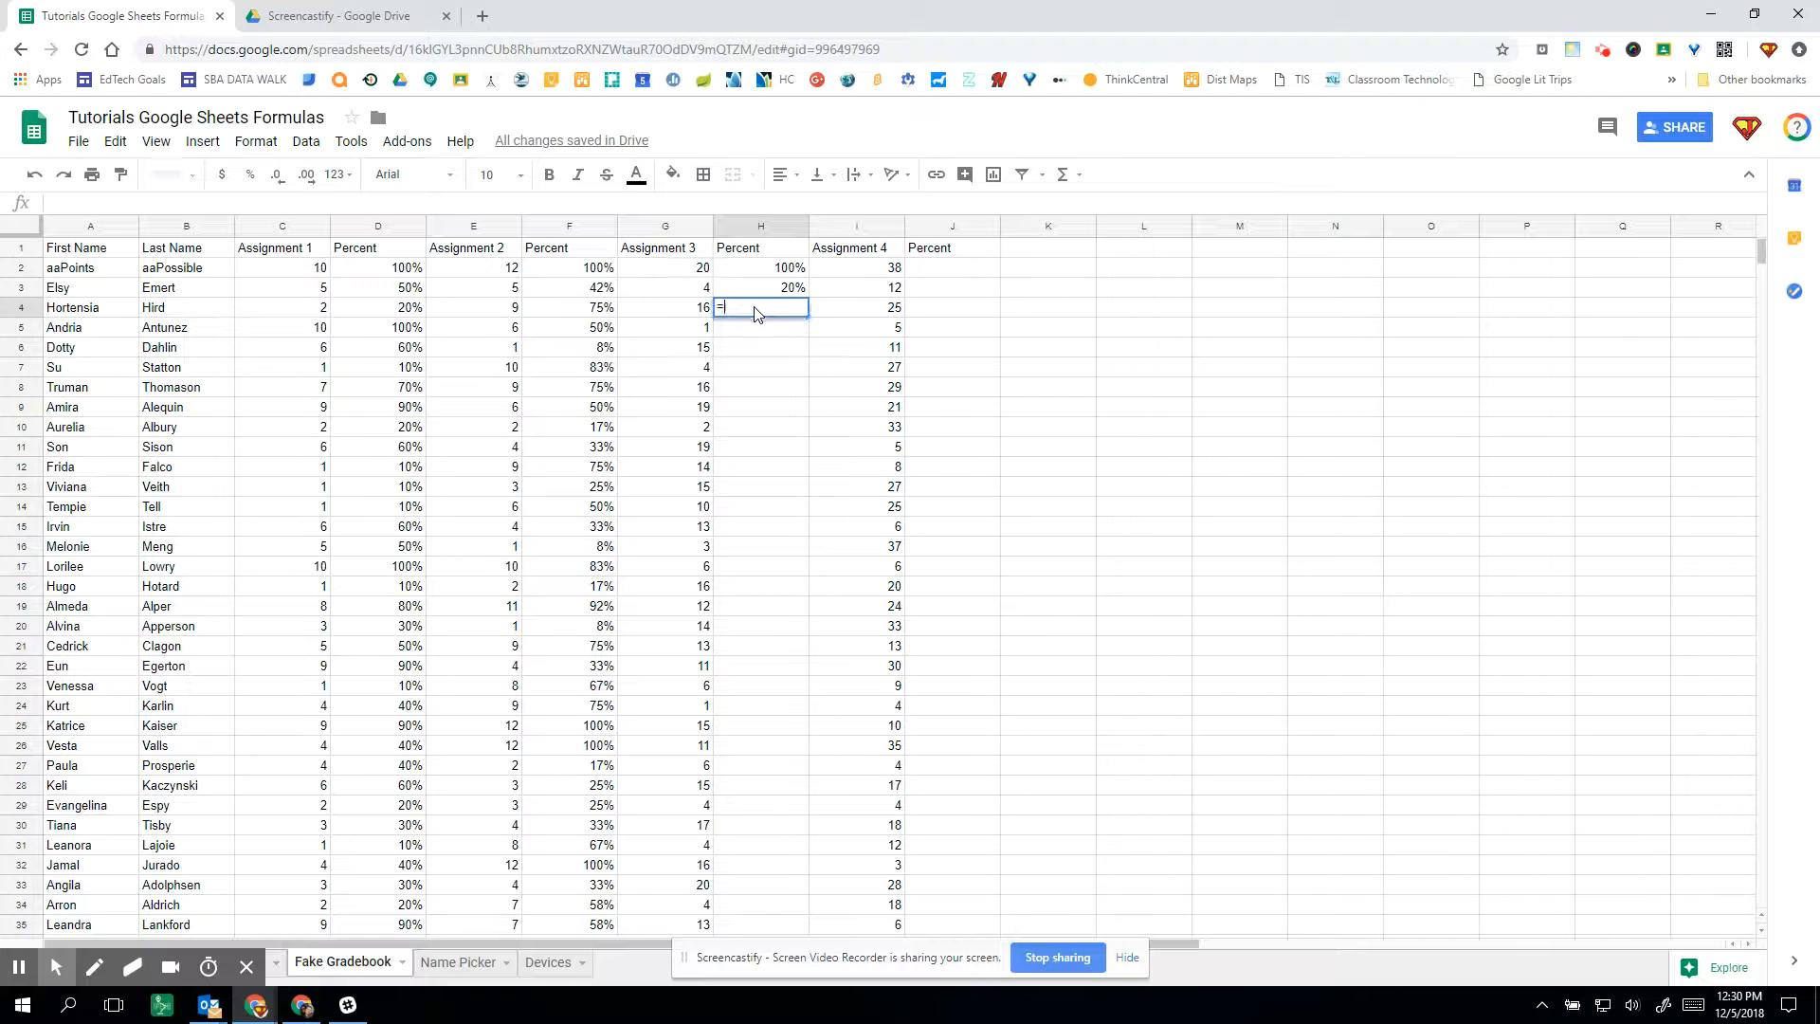
pyautogui.click(679, 315)
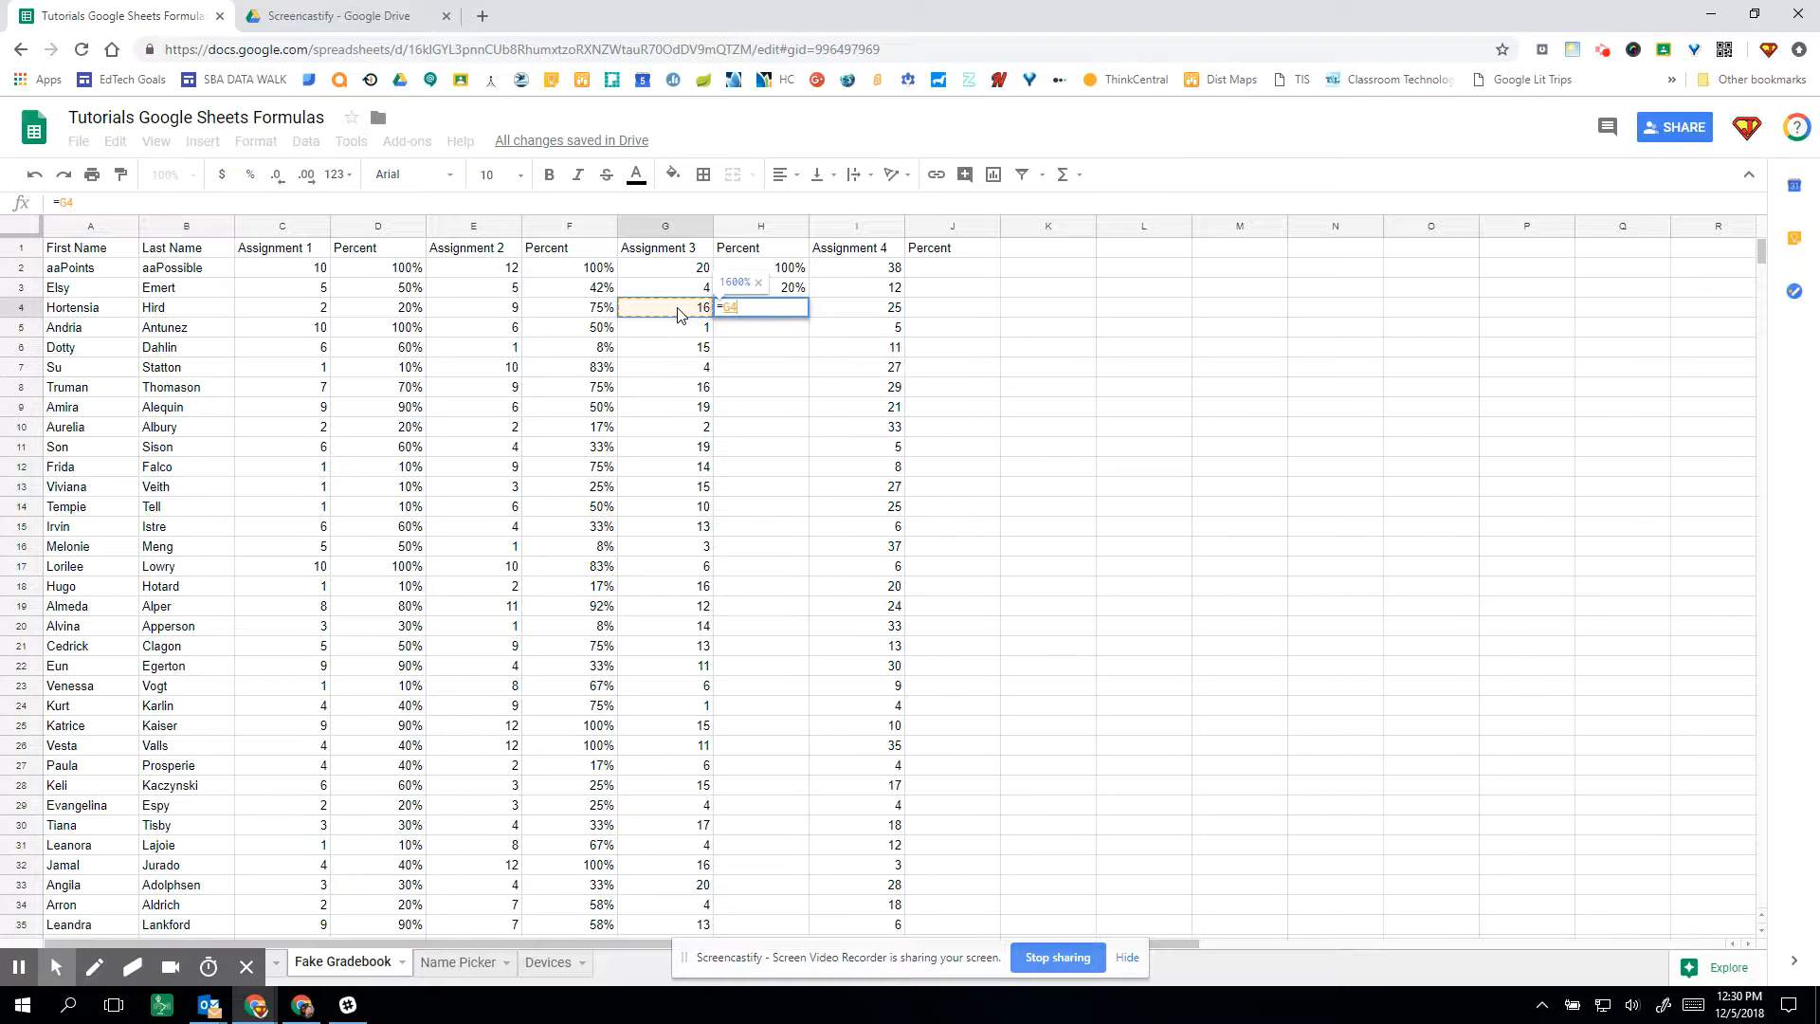
pyautogui.write('/')
pyautogui.click(675, 268)
pyautogui.click(762, 308)
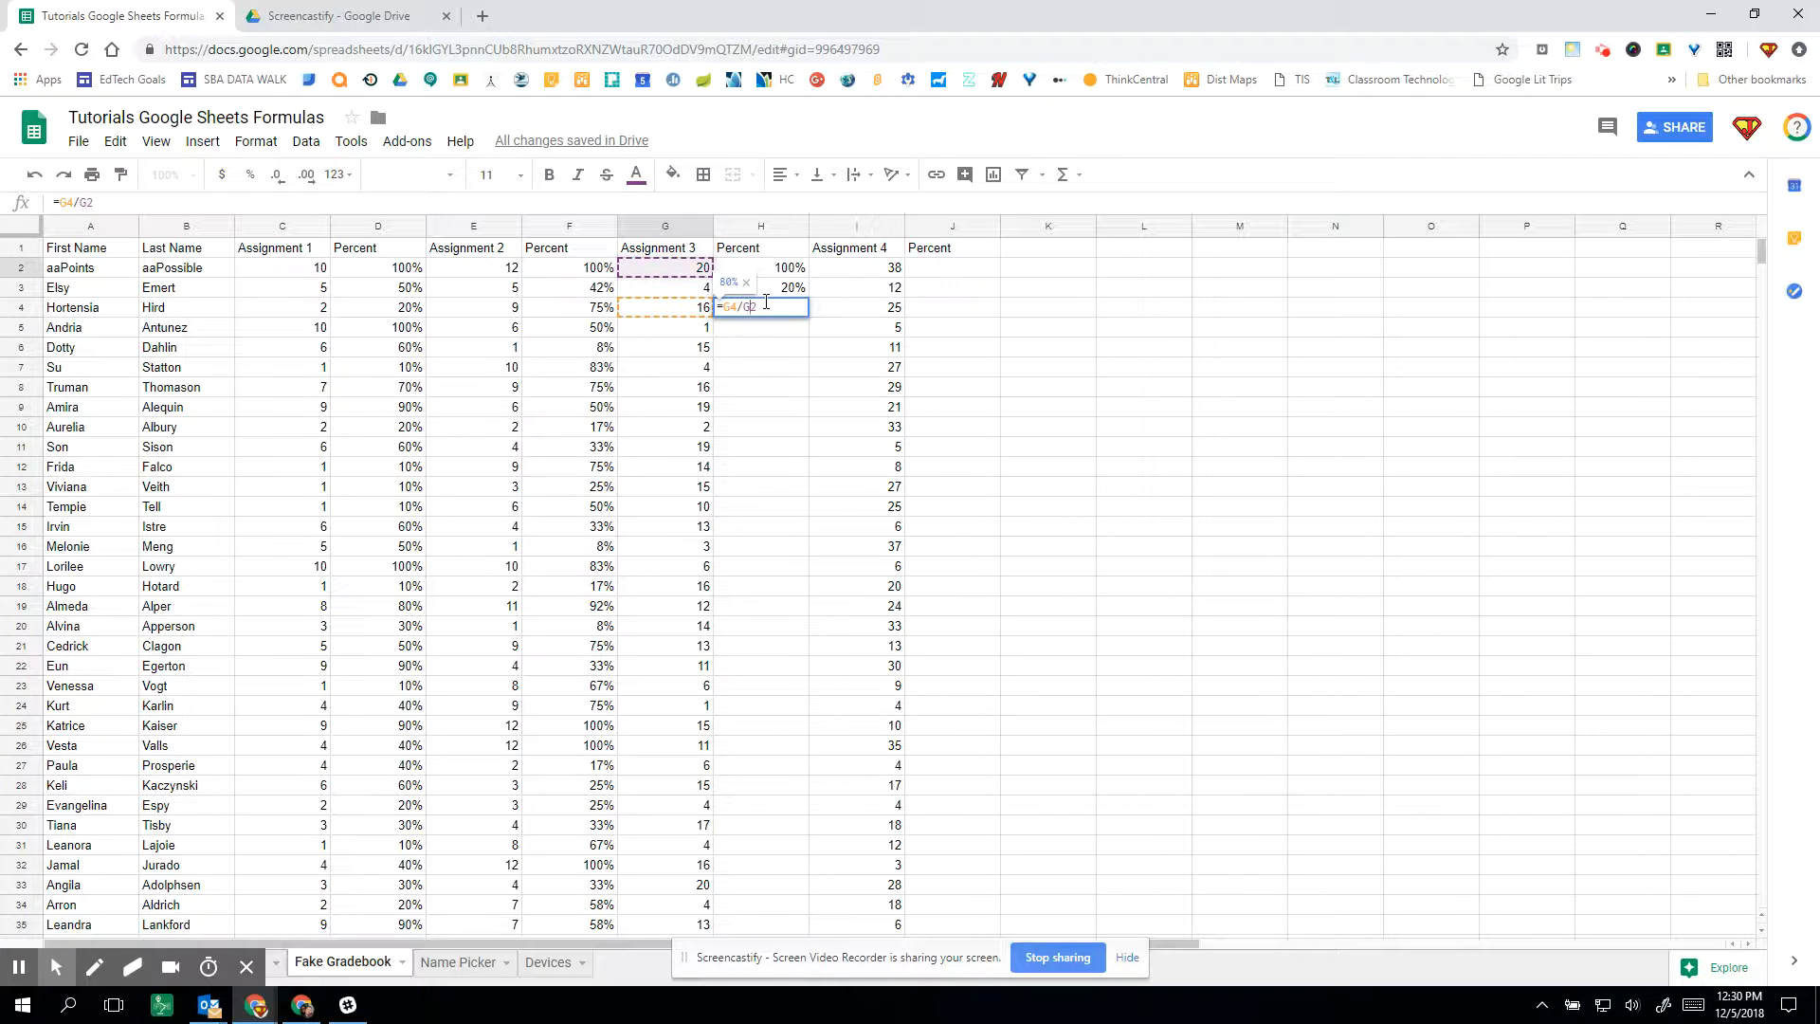
pyautogui.press('Return')
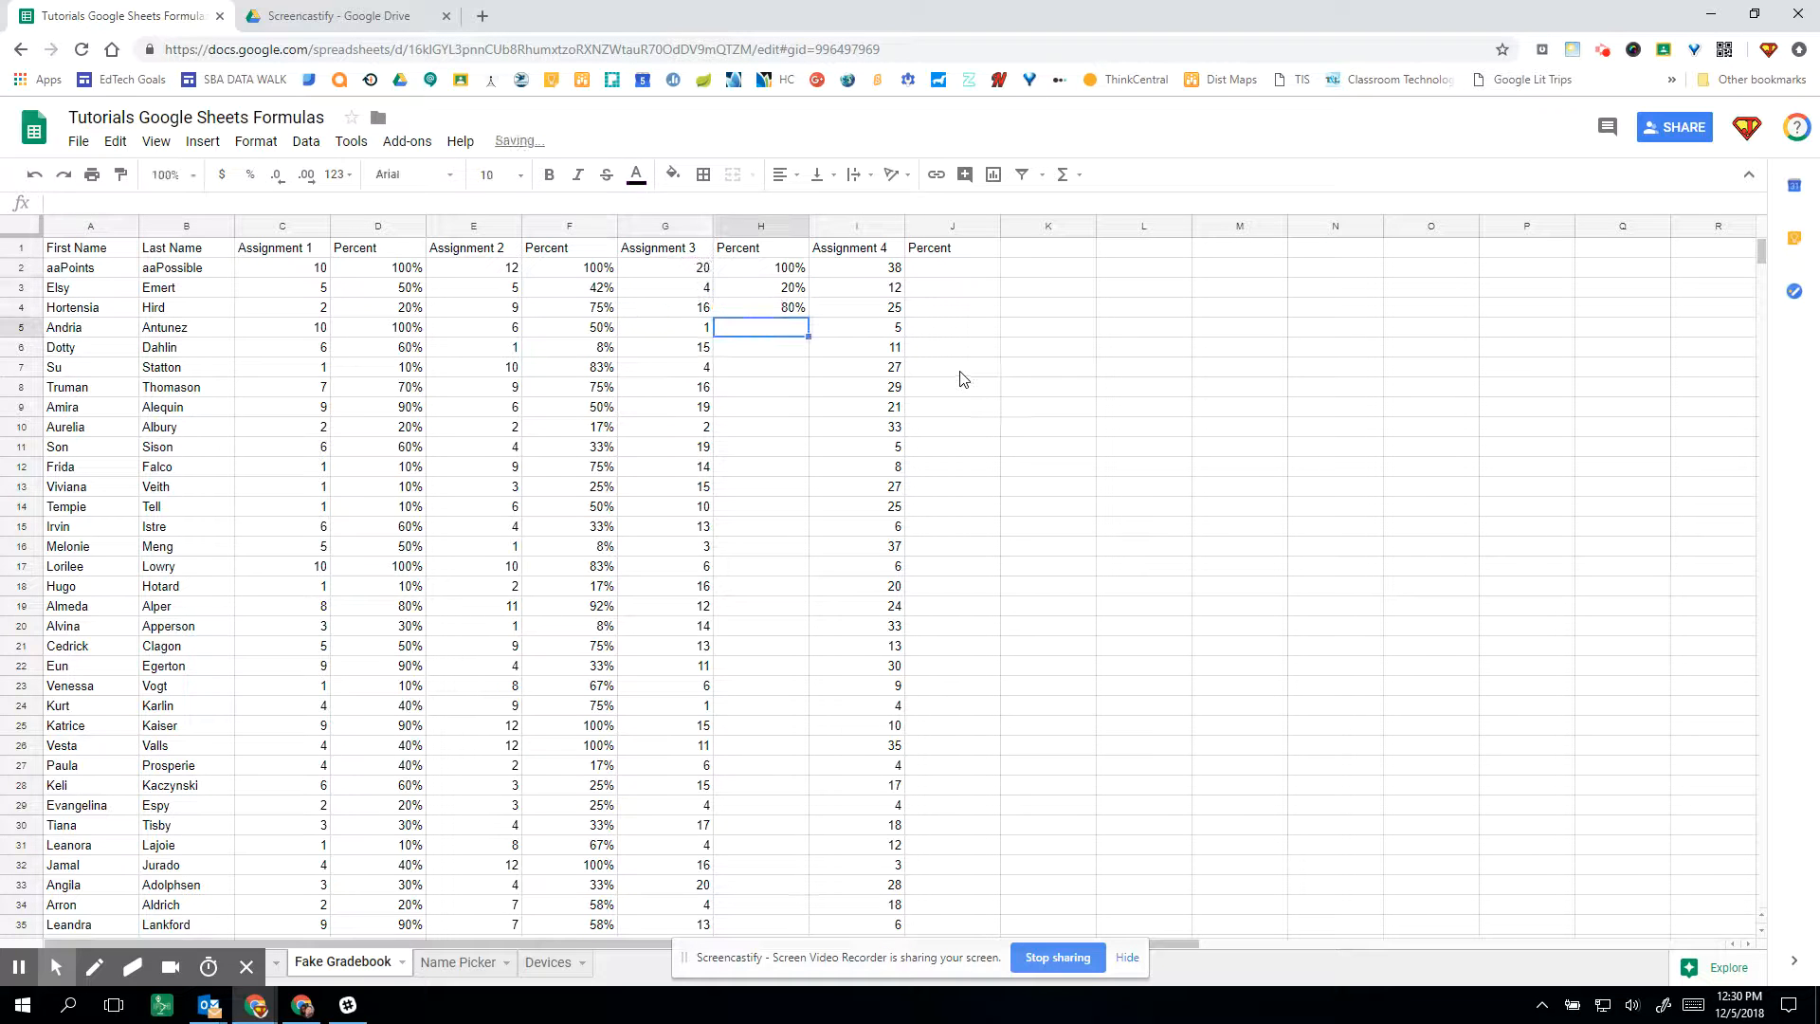
# - Fill the H4 formula down the Assignment 3 Percent column for the remaining students
pyautogui.click(785, 309)
pyautogui.moveTo(809, 316); pyautogui.dragTo(800, 485)
pyautogui.scroll(7, 957, 552)
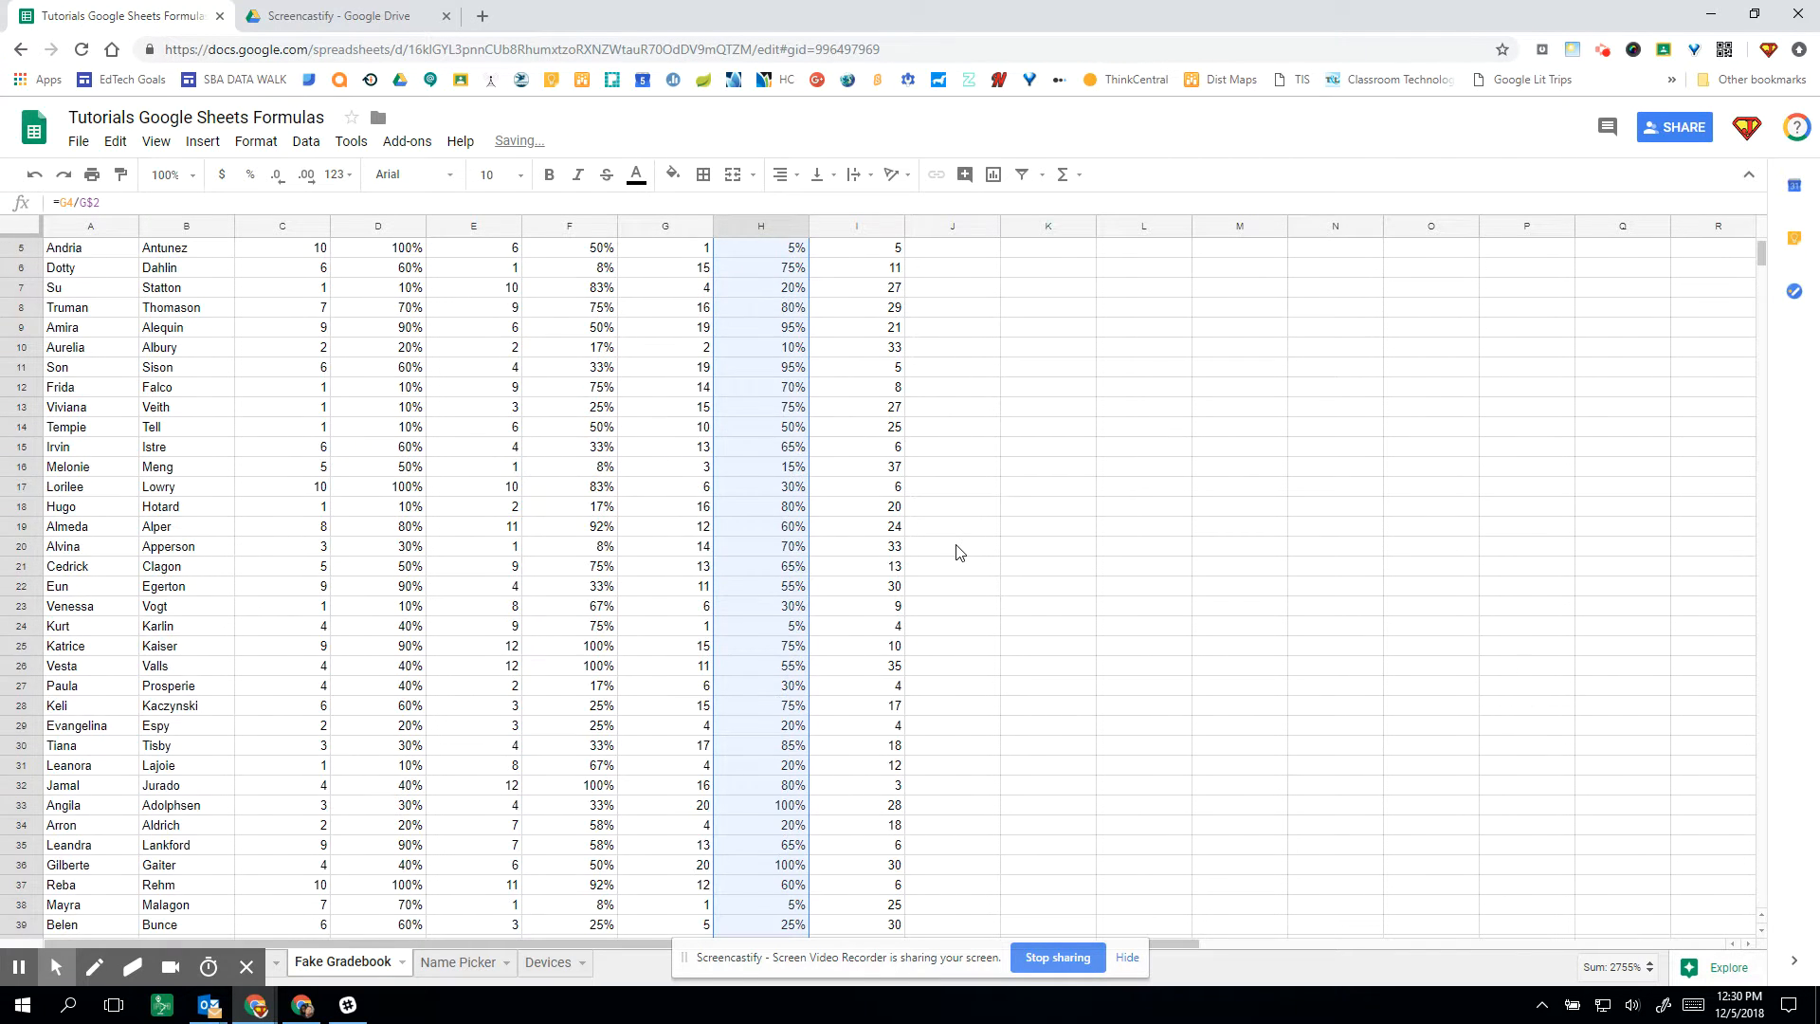
pyautogui.scroll(2, 957, 553)
pyautogui.click(991, 445)
# - Enter the Assignment 4 percent in J3 using typed numbers with the formula =12/38
pyautogui.click(956, 270)
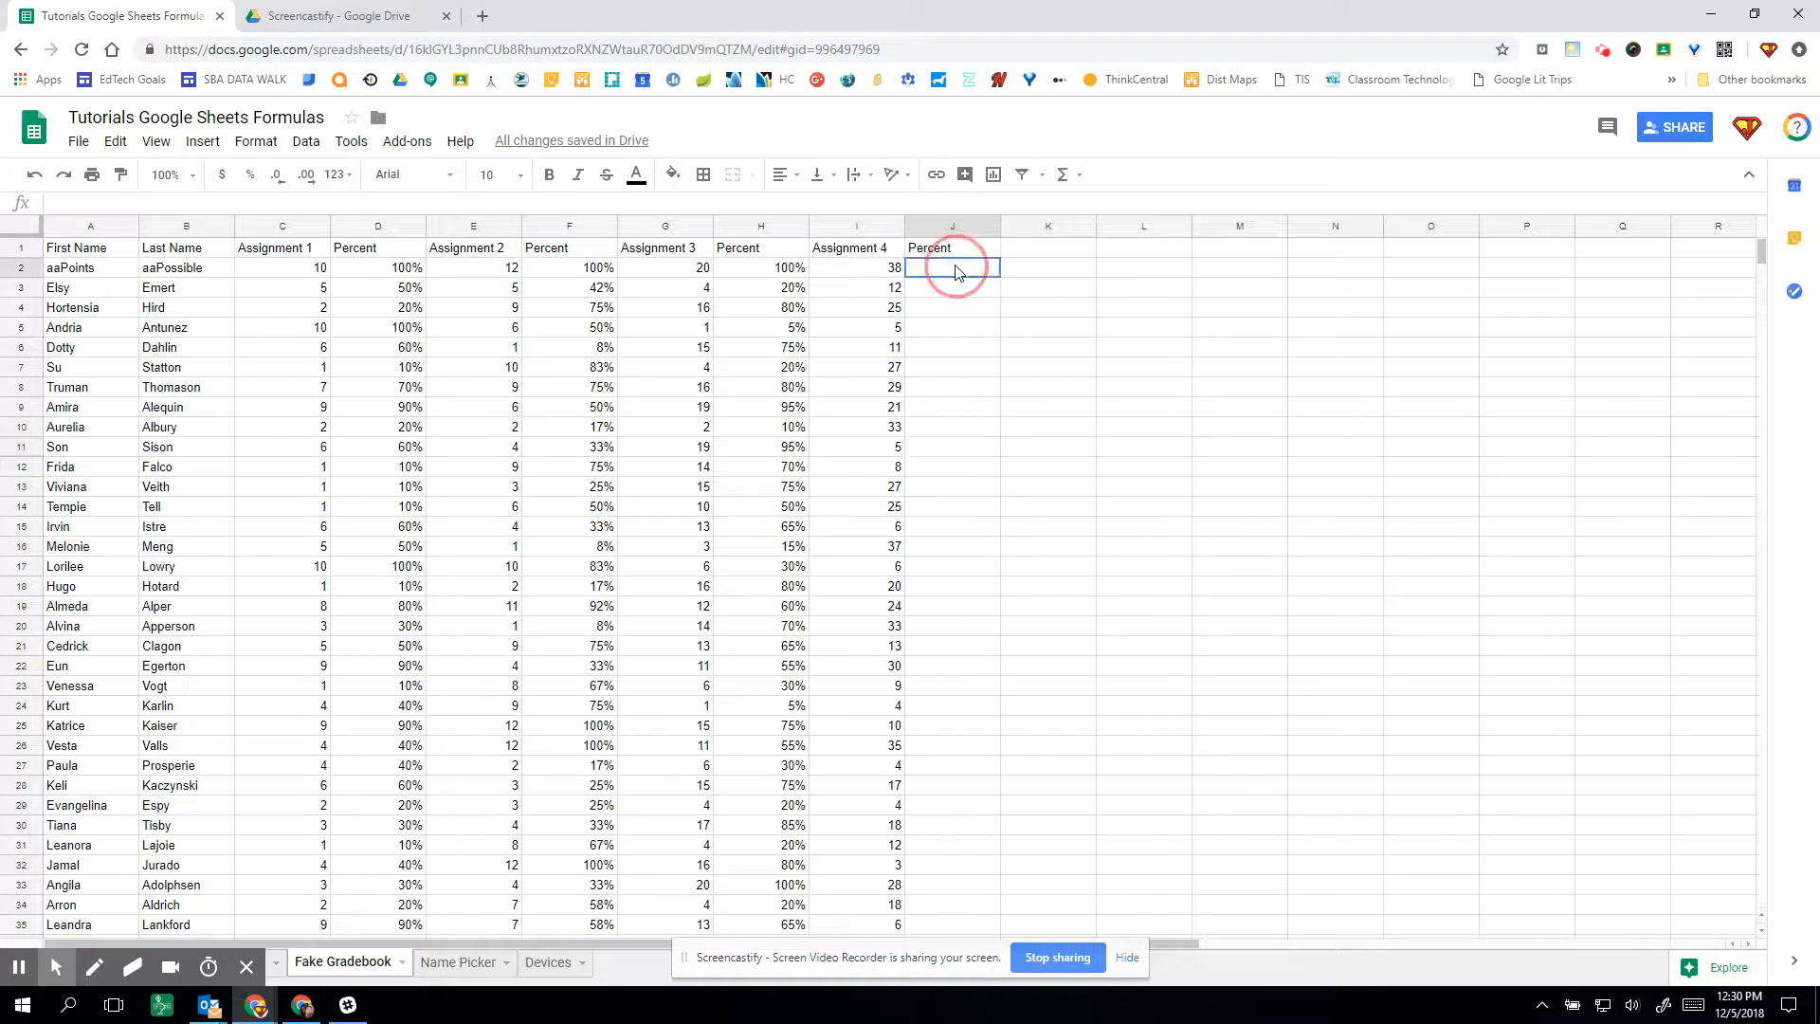
pyautogui.click(927, 292)
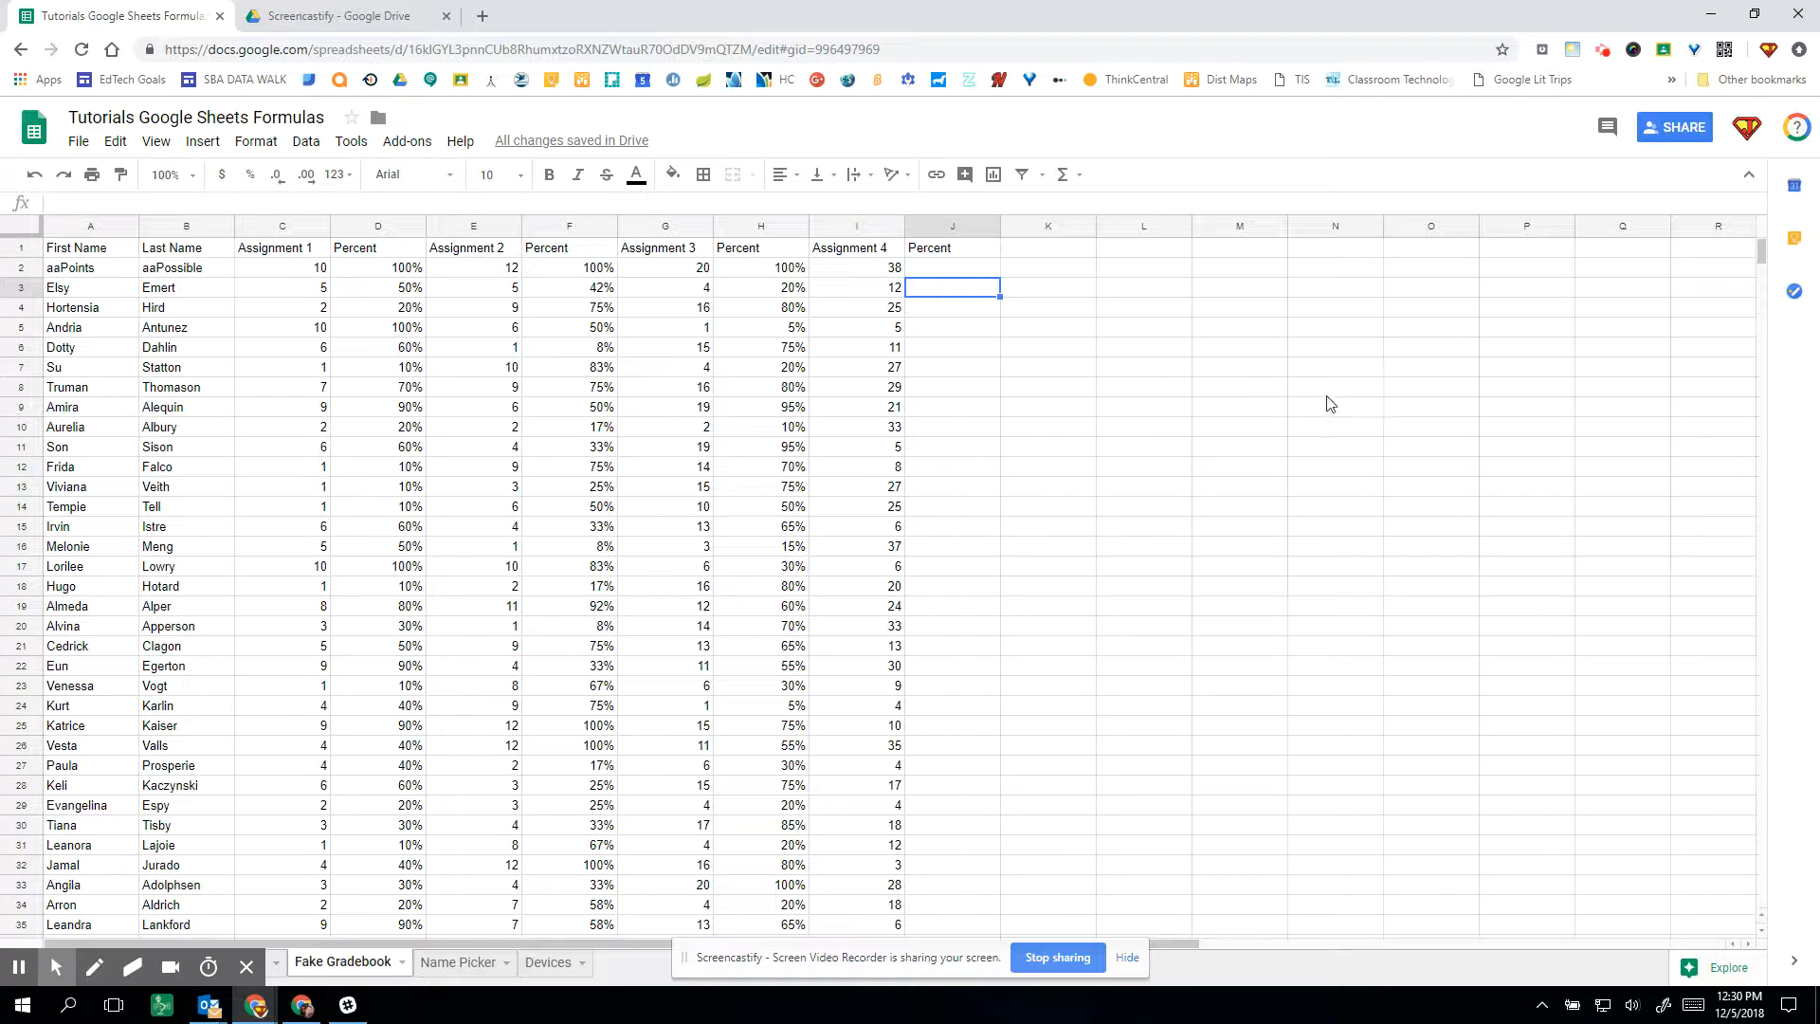
pyautogui.write('=')
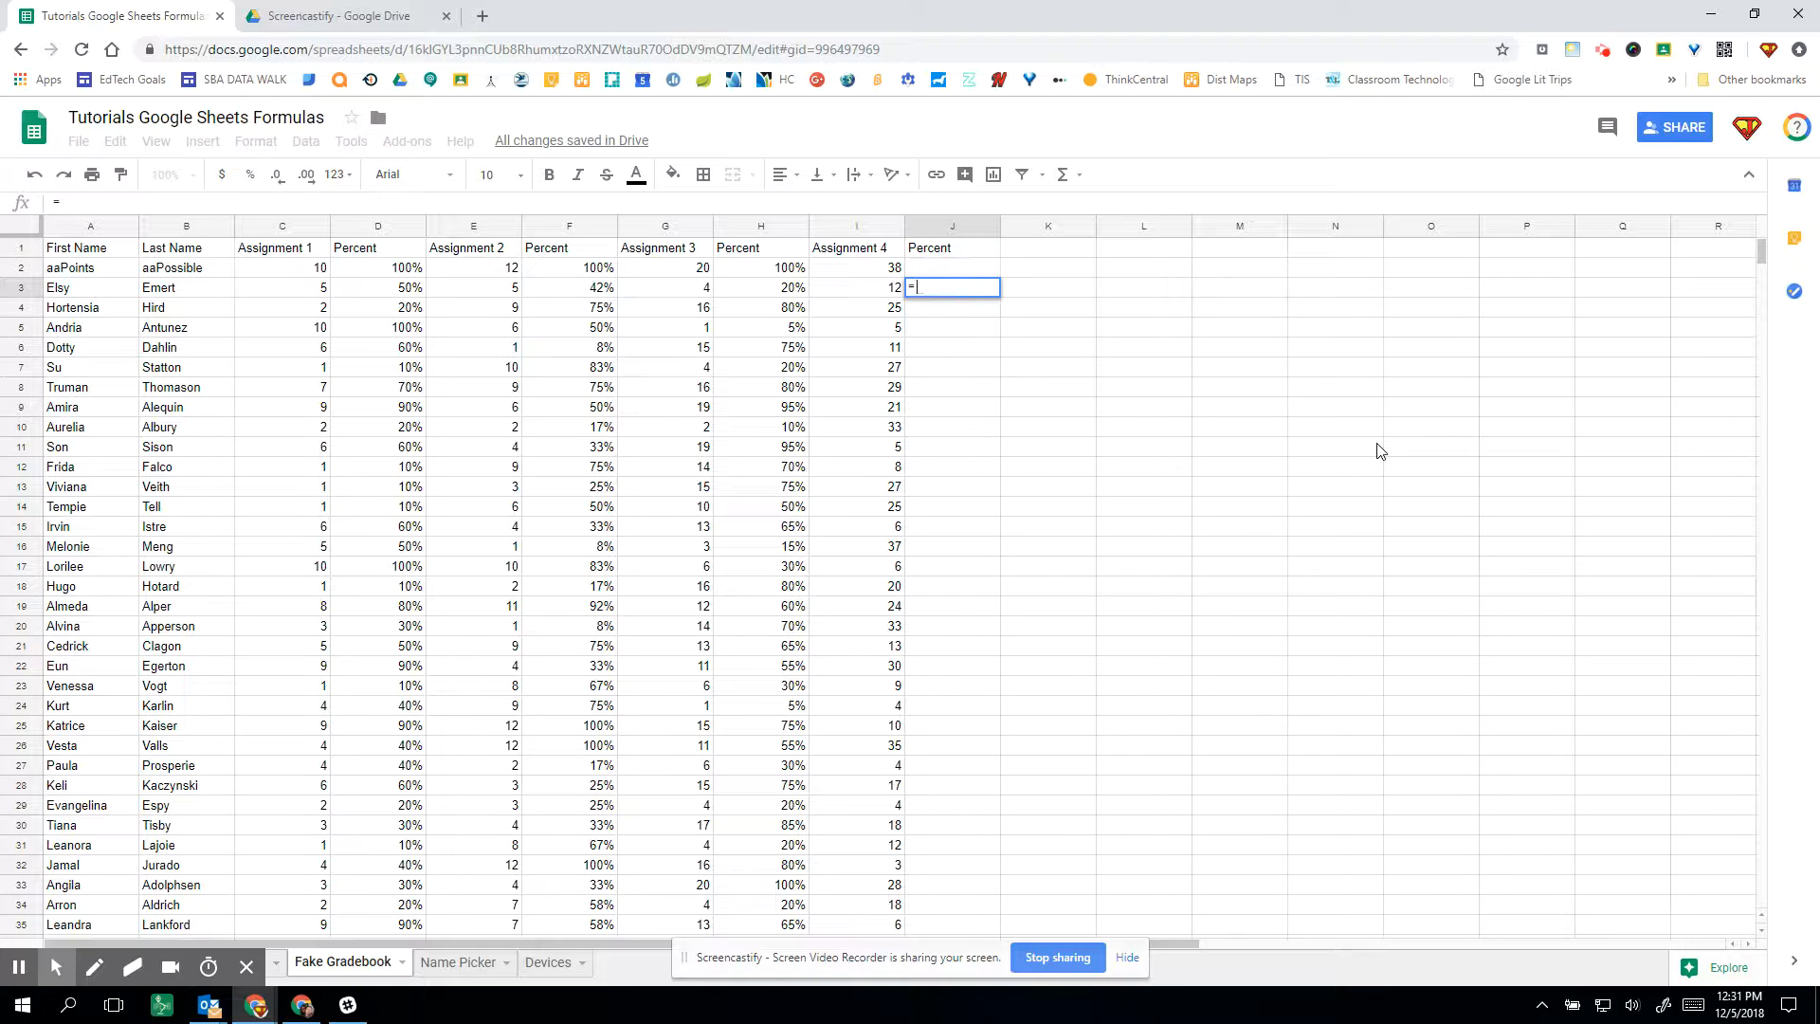
pyautogui.write('12/38')
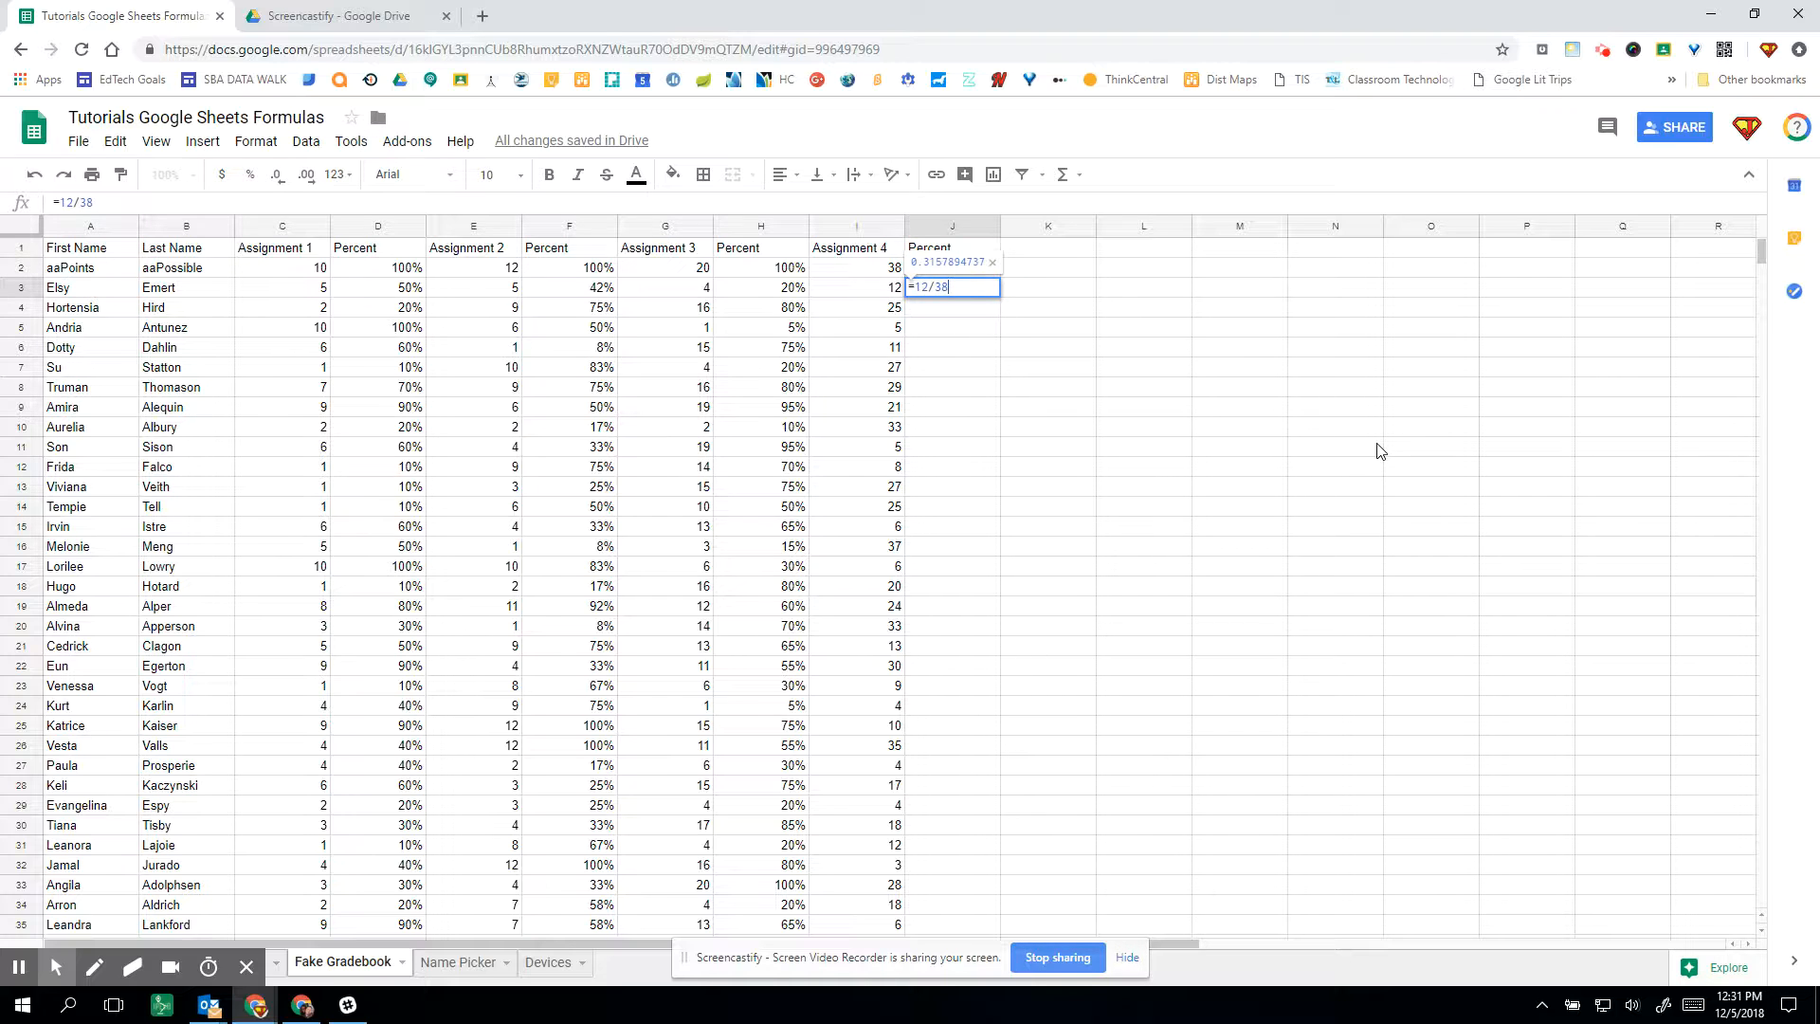
pyautogui.press('Return')
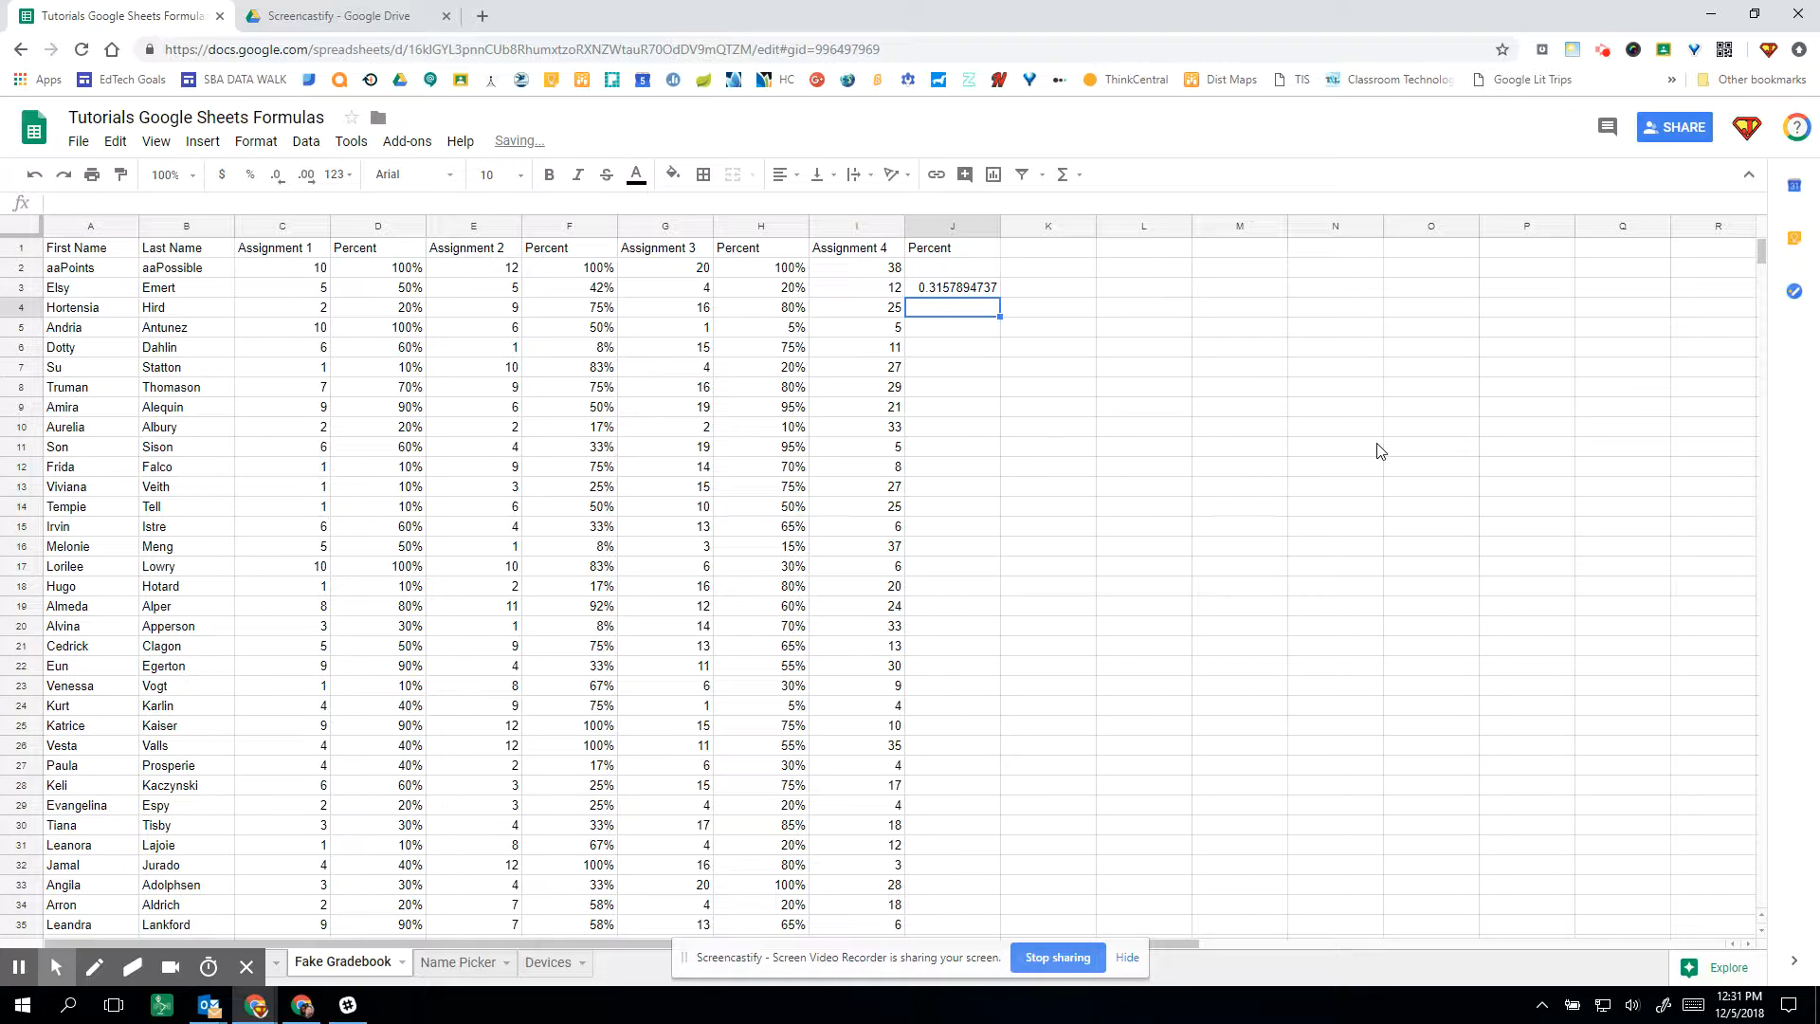
# - Set the Assignment 4 score in I5 to 0 and enter the typed-number formula =0/38 in J5
pyautogui.press('Up')
pyautogui.press('Down')
pyautogui.press('Down')
pyautogui.press('Left')
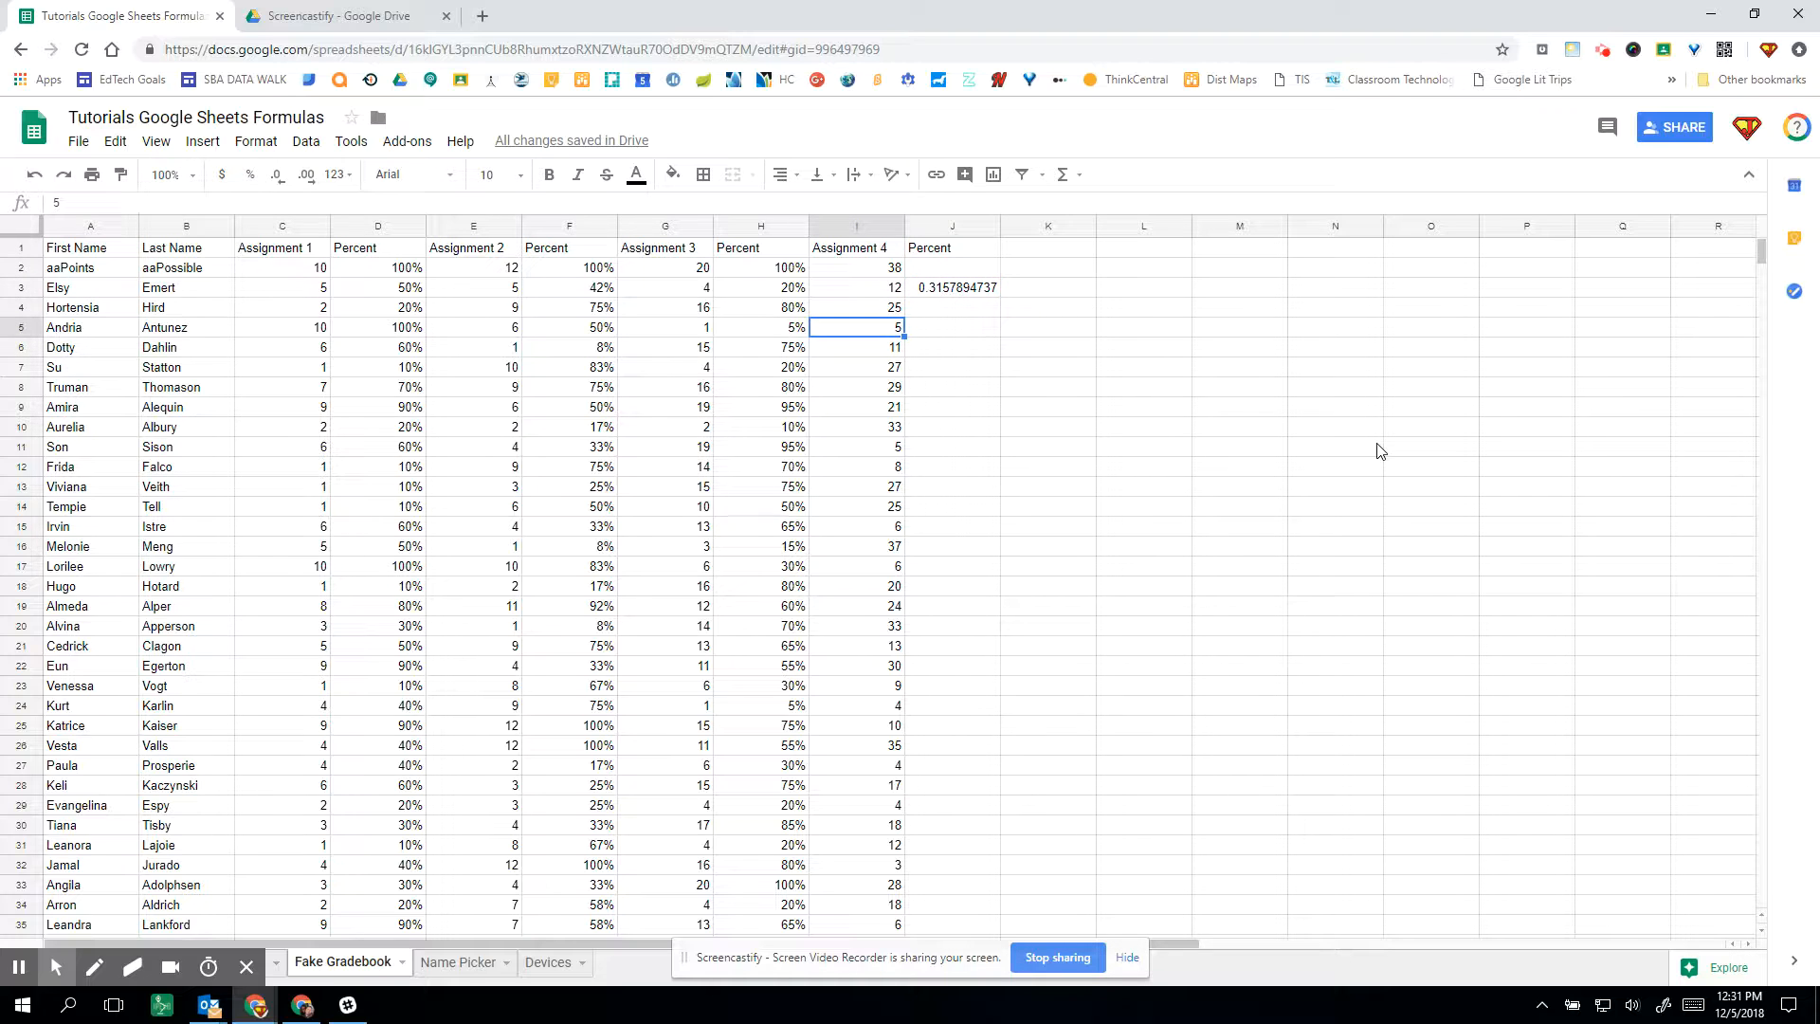
pyautogui.write('0')
pyautogui.press('Tab')
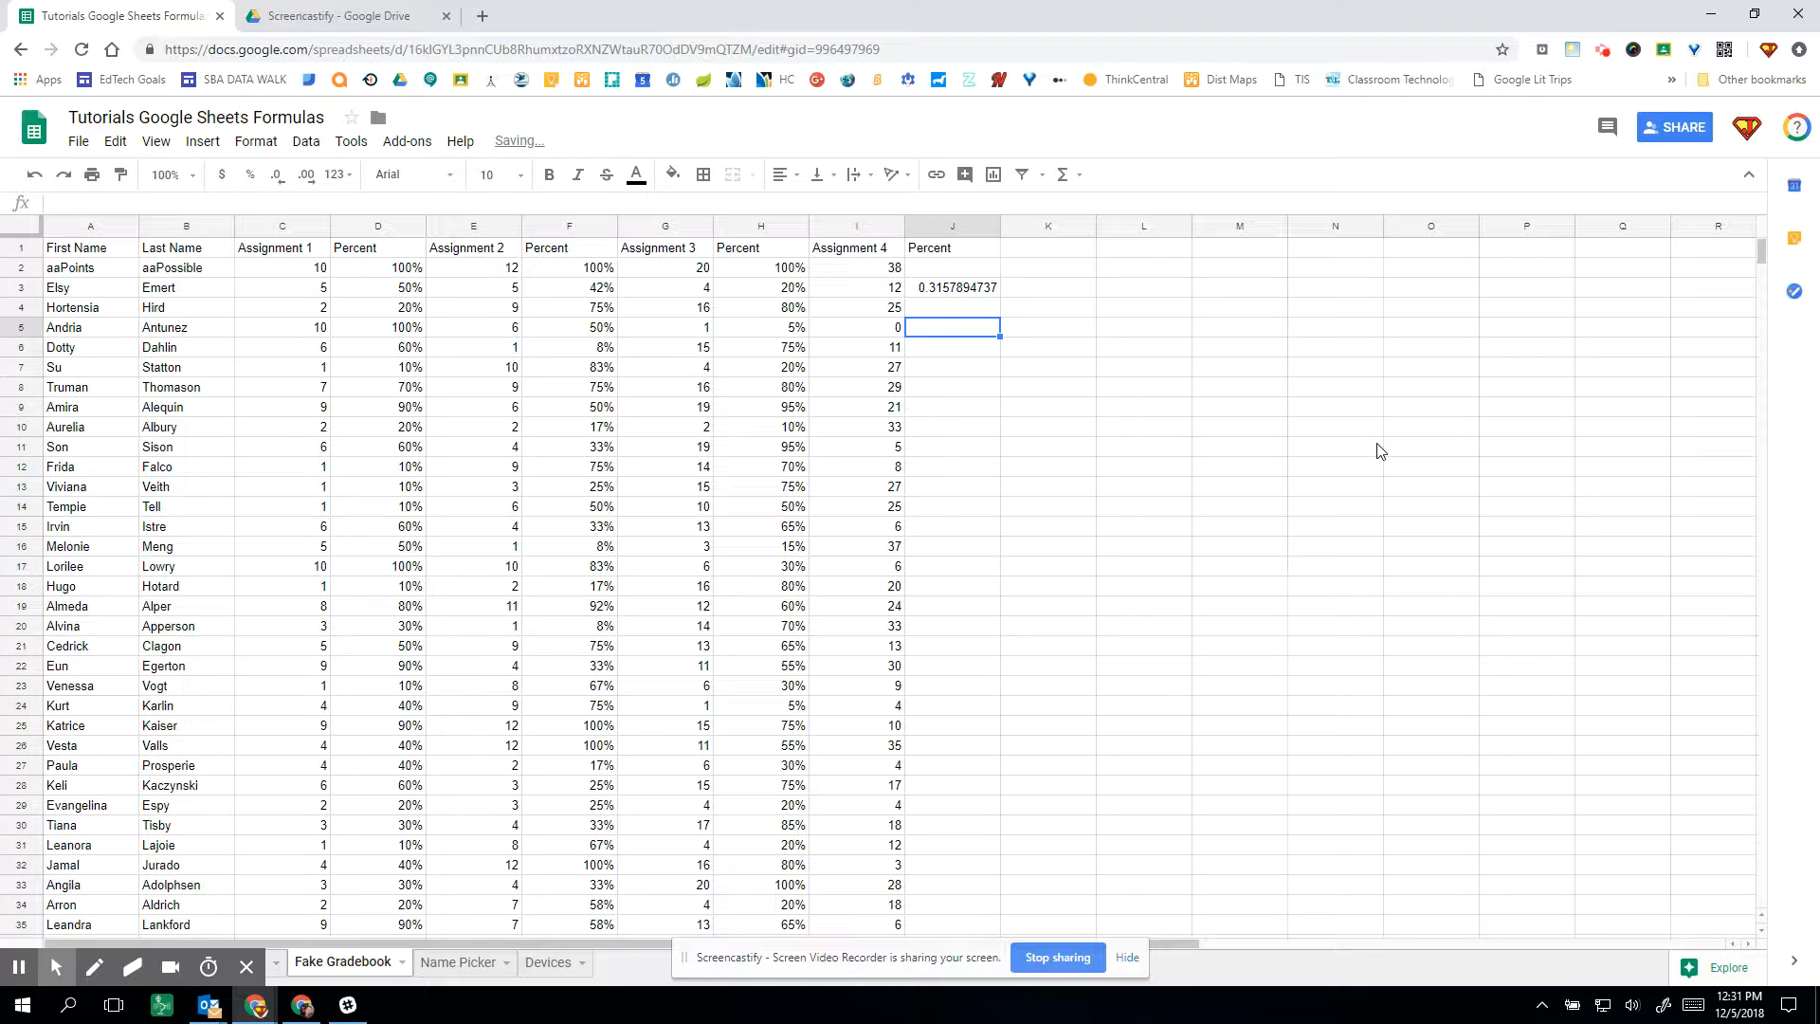
pyautogui.write('=0/')
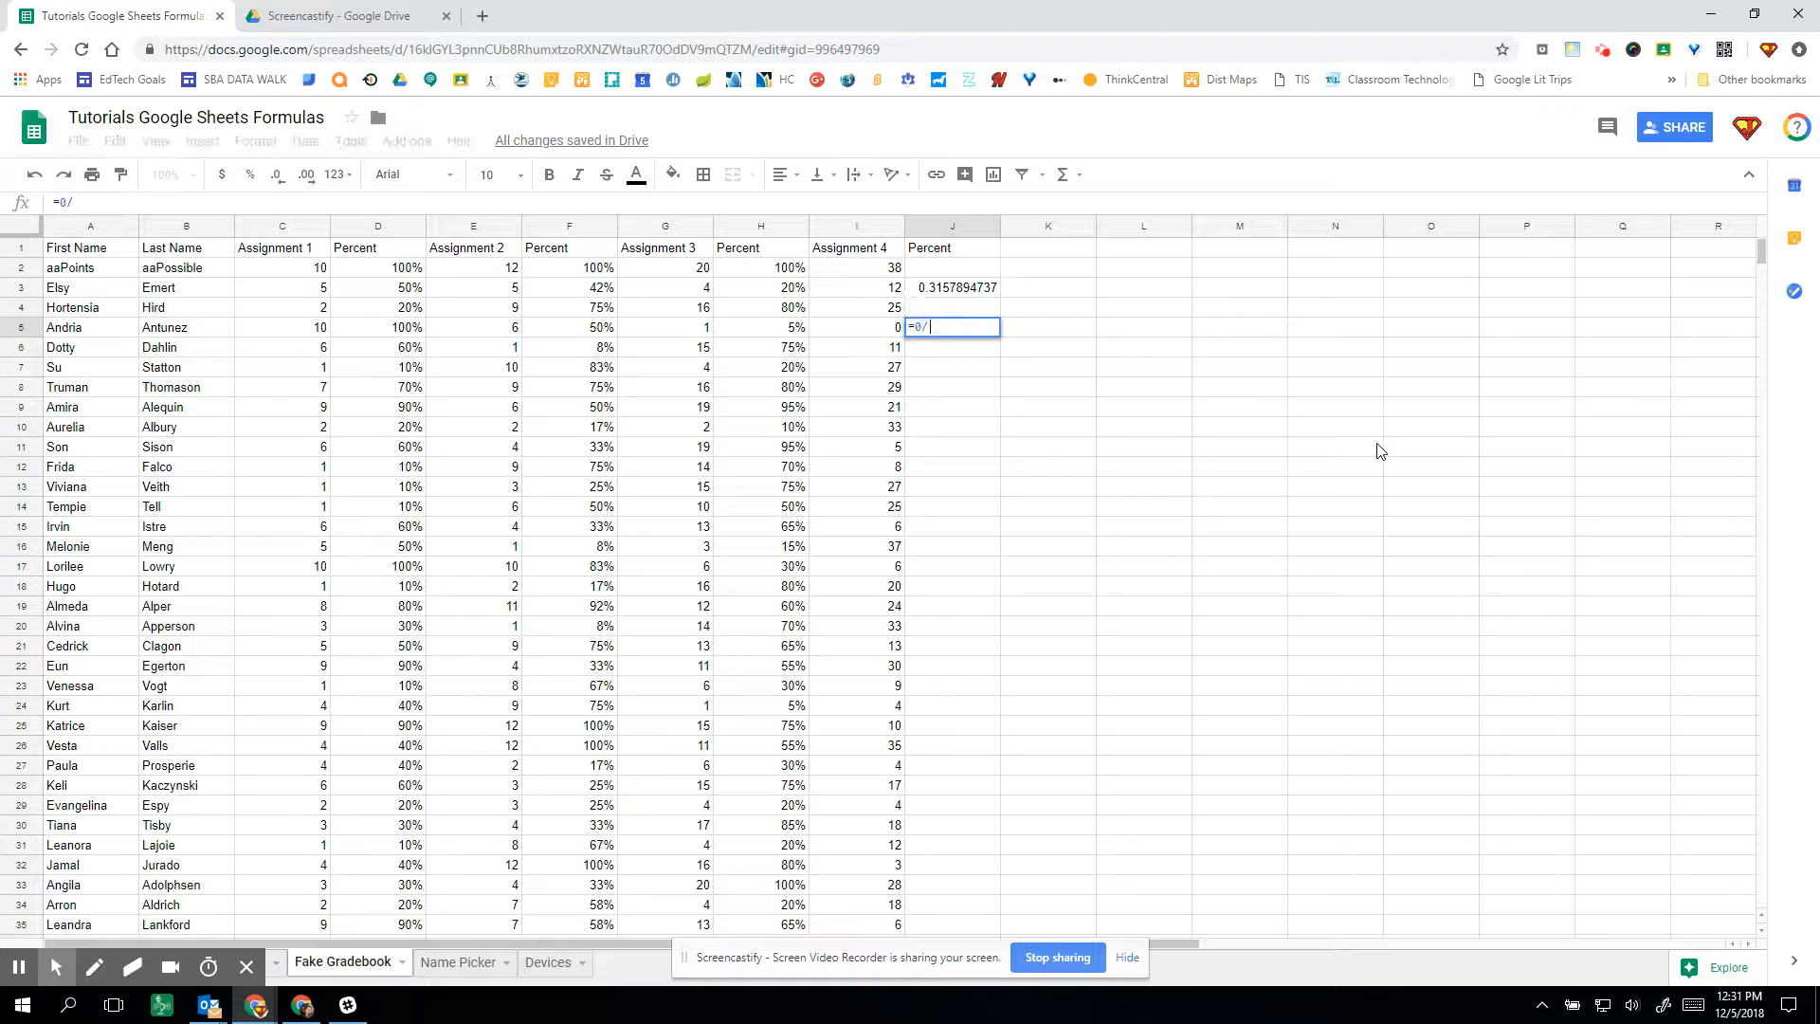
pyautogui.write('38')
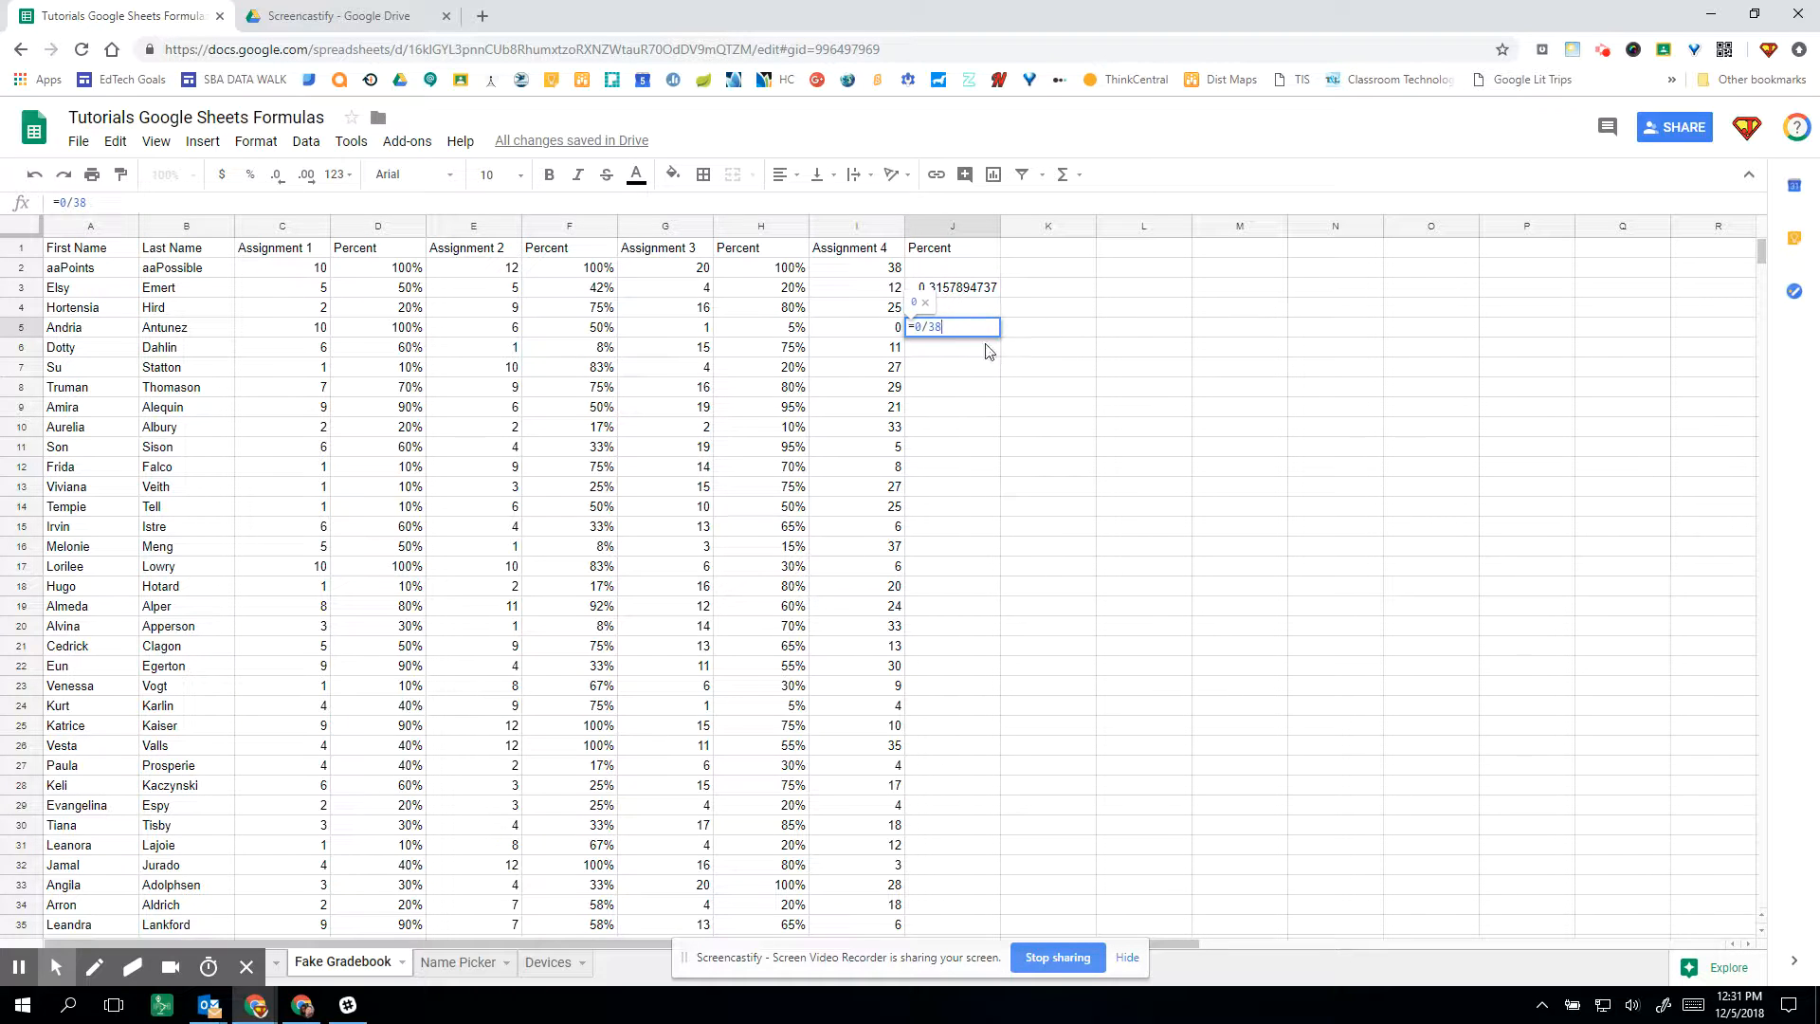
pyautogui.click(971, 364)
# - Set the Assignment 4 score in I5 to 10 and check the formula in J5
pyautogui.click(891, 328)
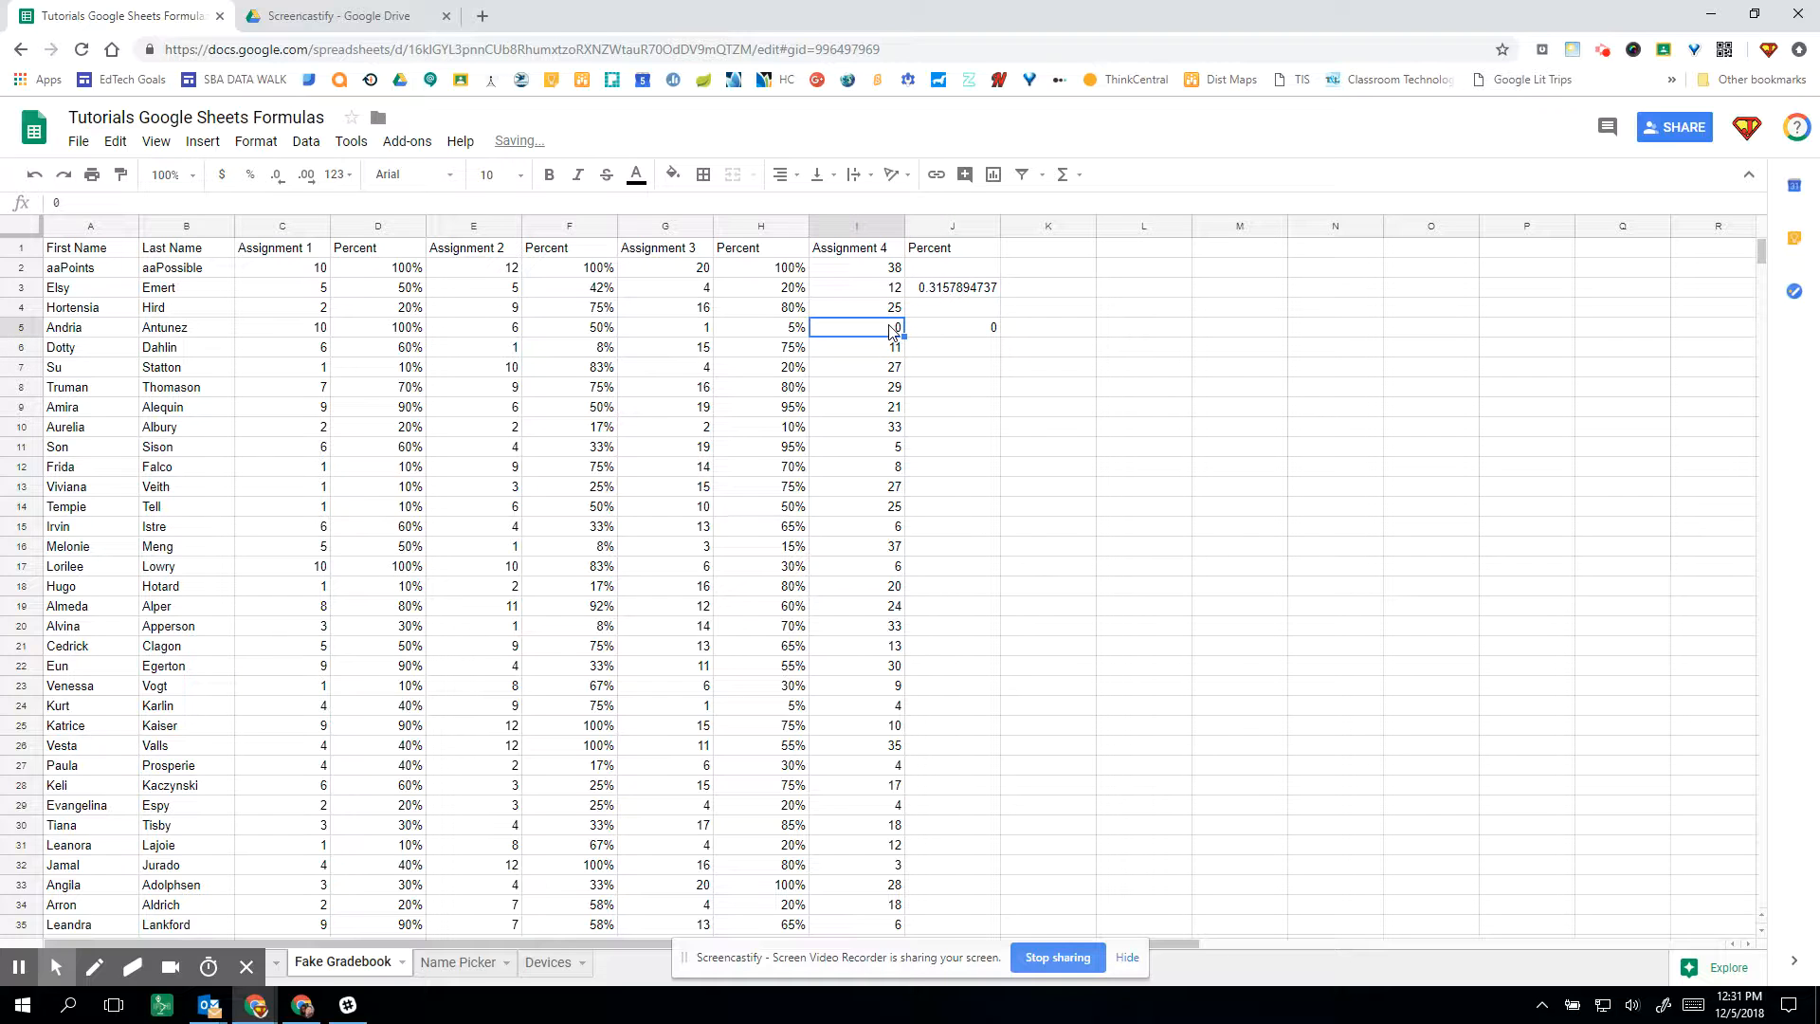
pyautogui.write('10')
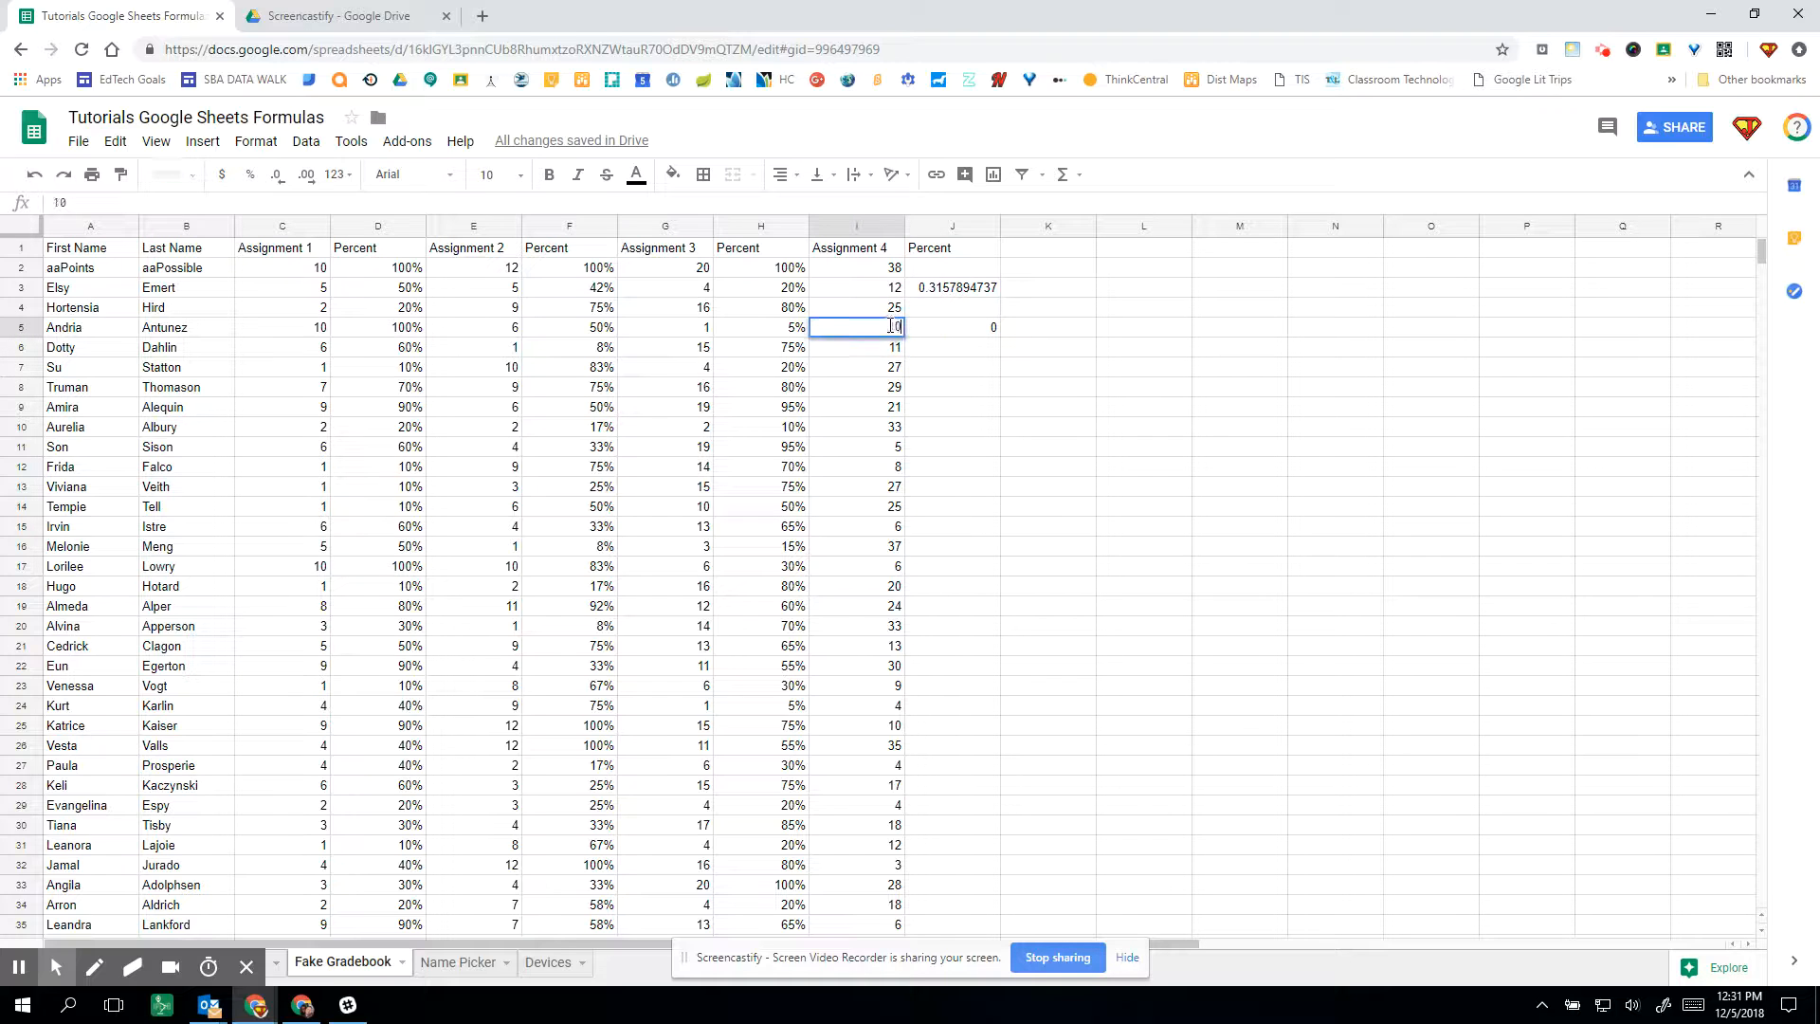
pyautogui.press('Return')
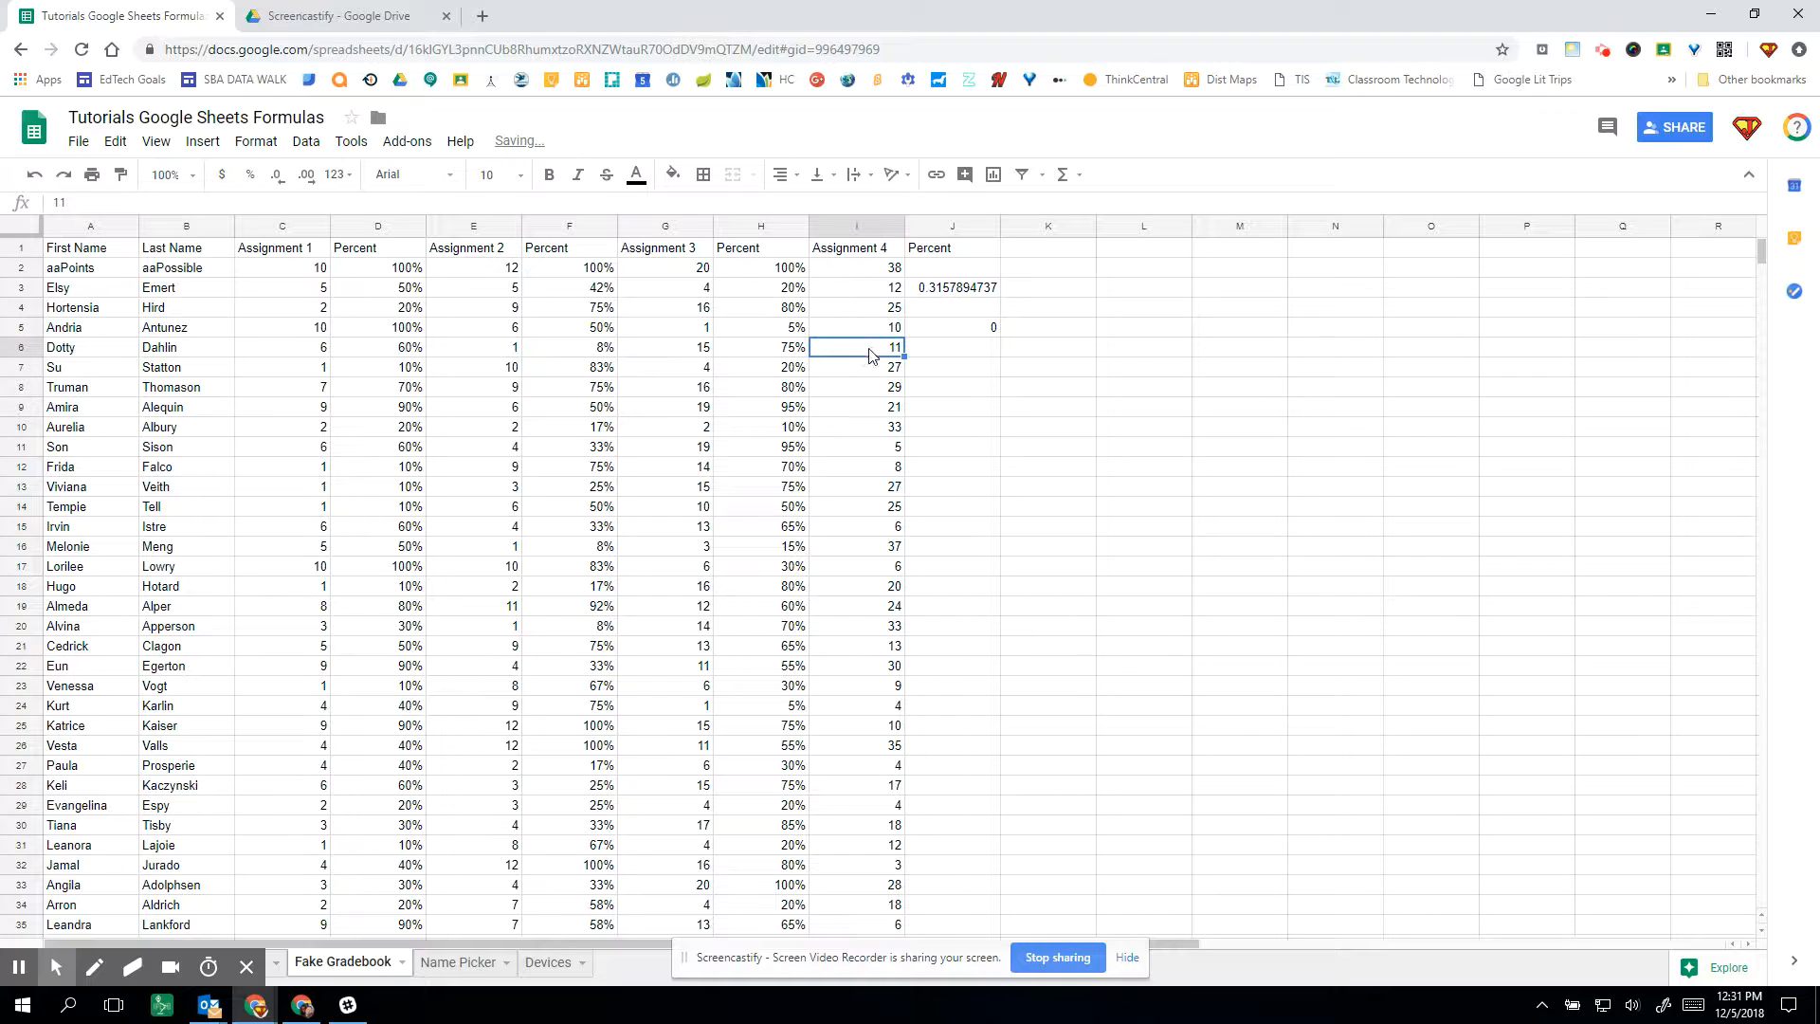
pyautogui.click(993, 332)
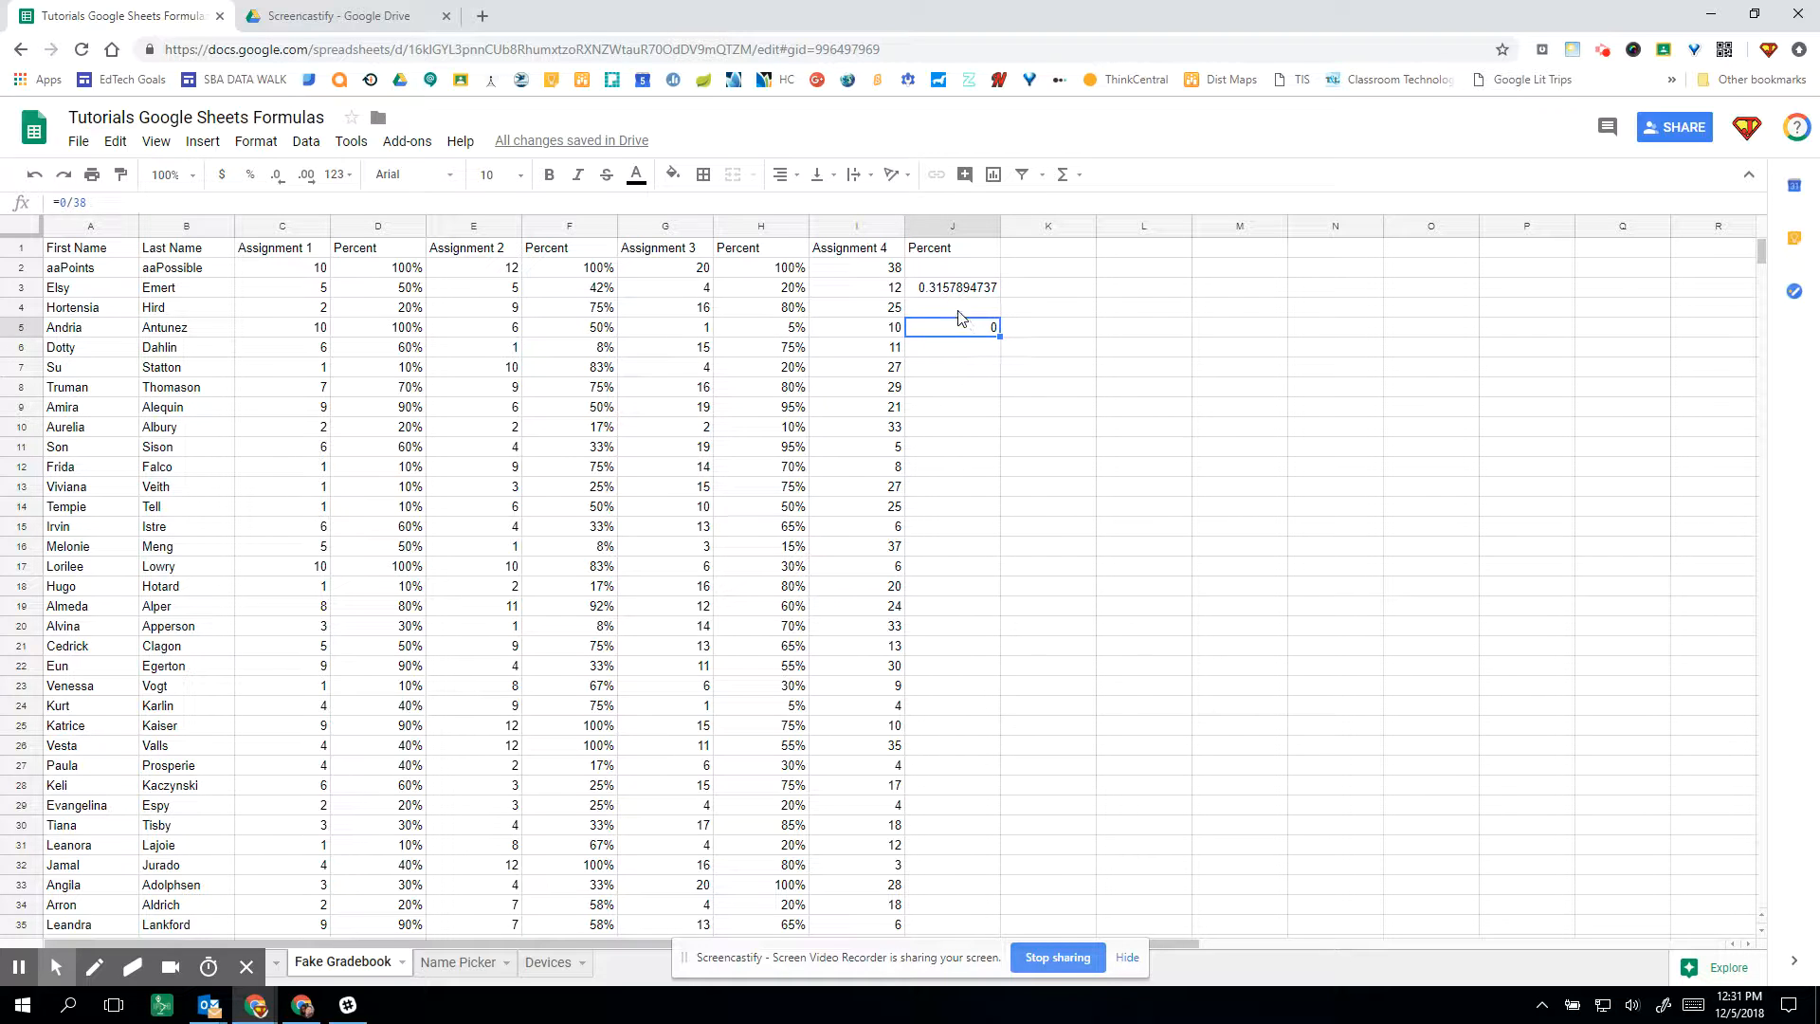
# - Set the Assignment 4 score in I6 to 0 and enter the row-locked formula =I6/I$2 in J6
pyautogui.click(896, 353)
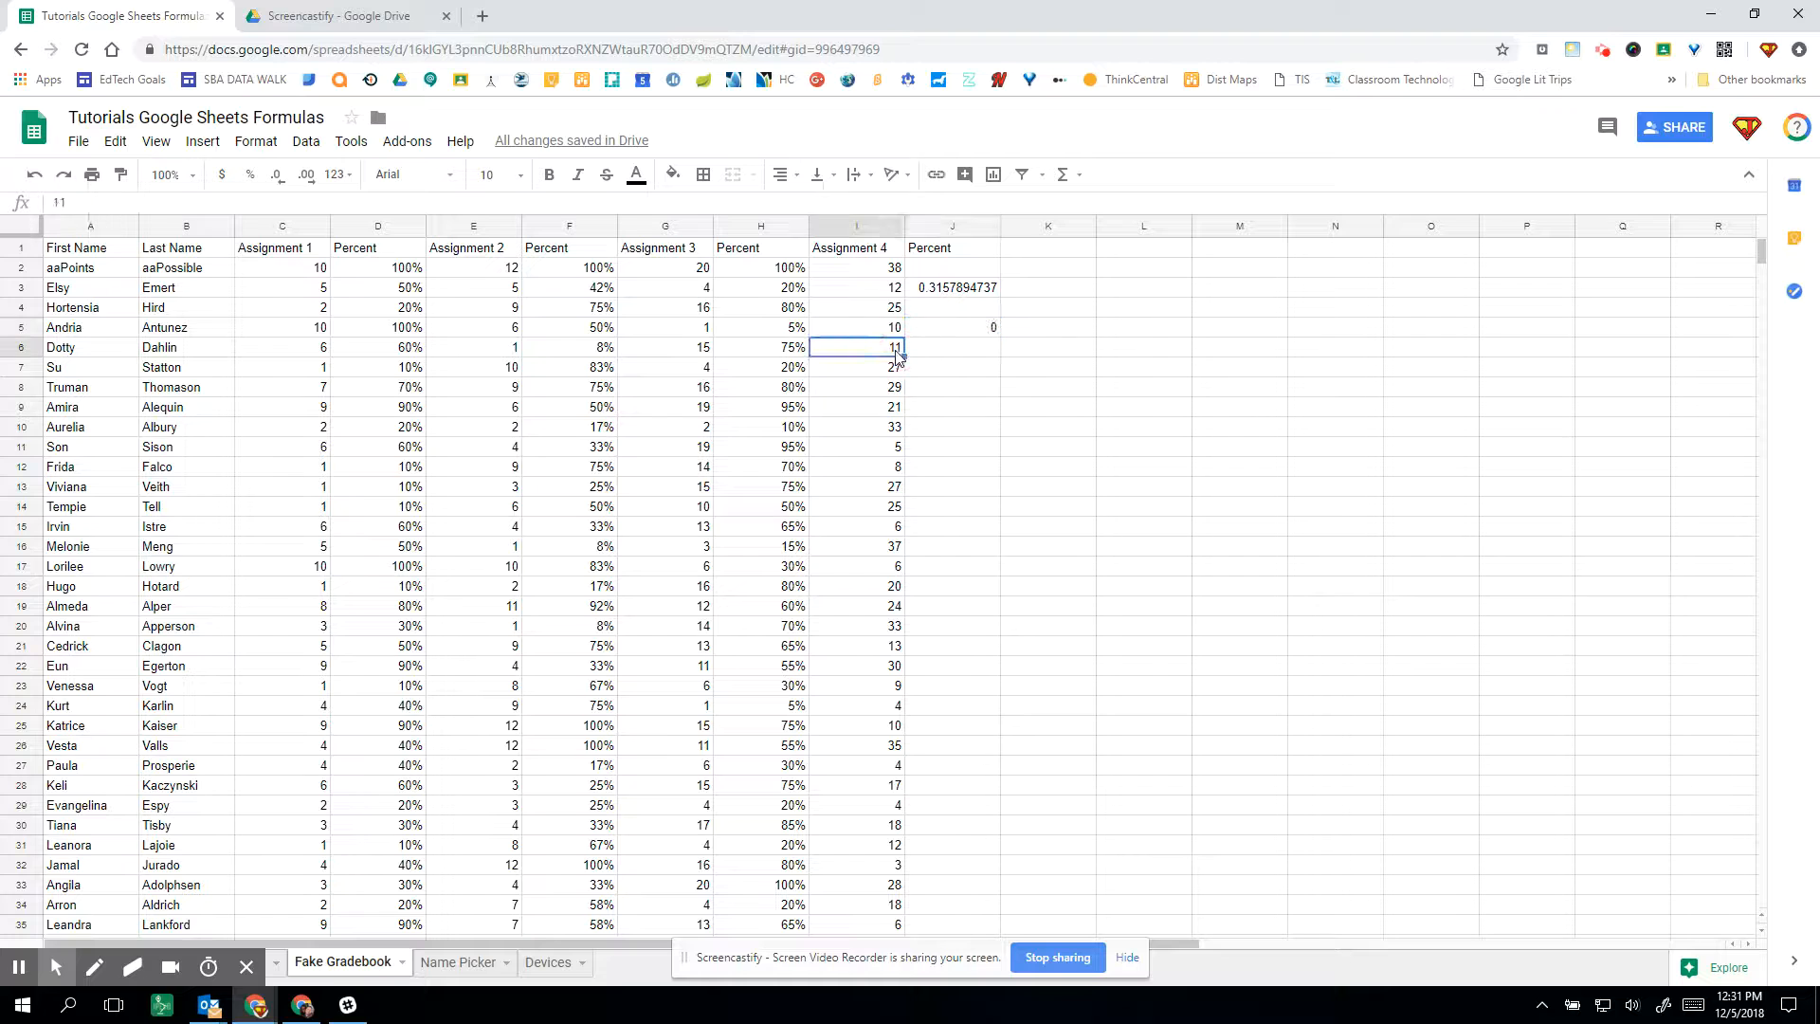
pyautogui.write('0')
pyautogui.click(971, 357)
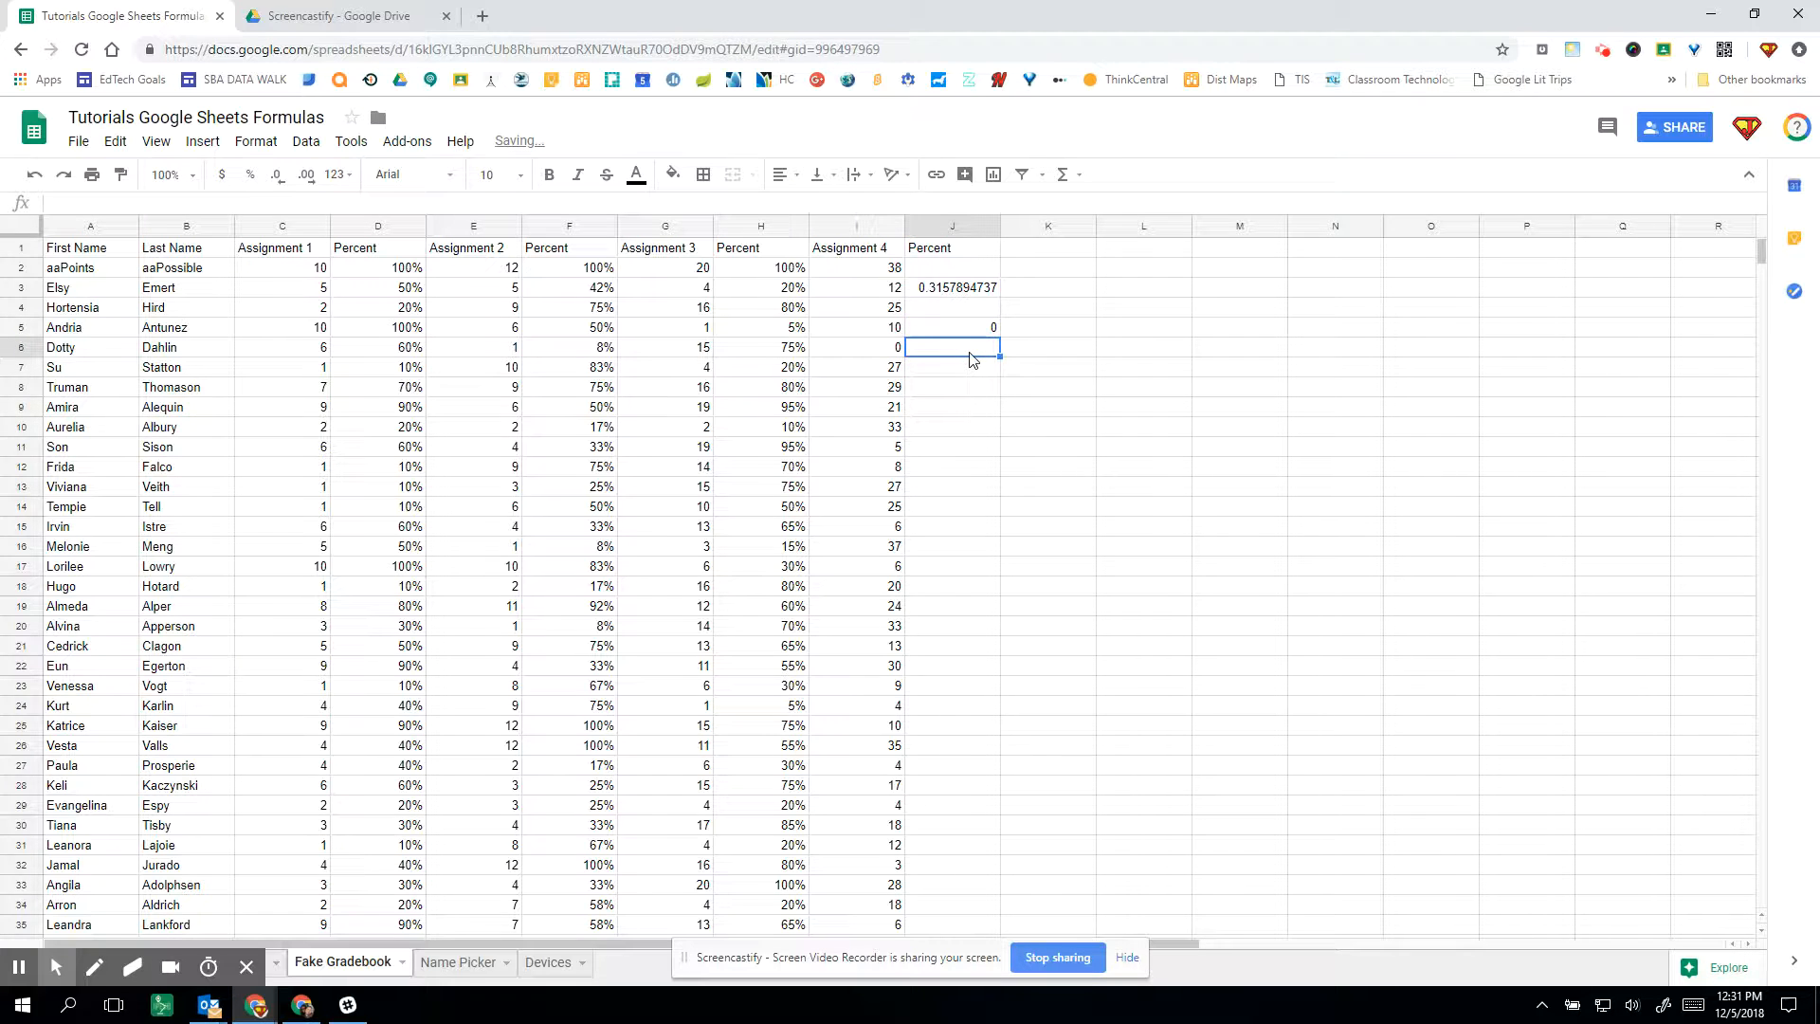
pyautogui.write('=')
pyautogui.click(853, 352)
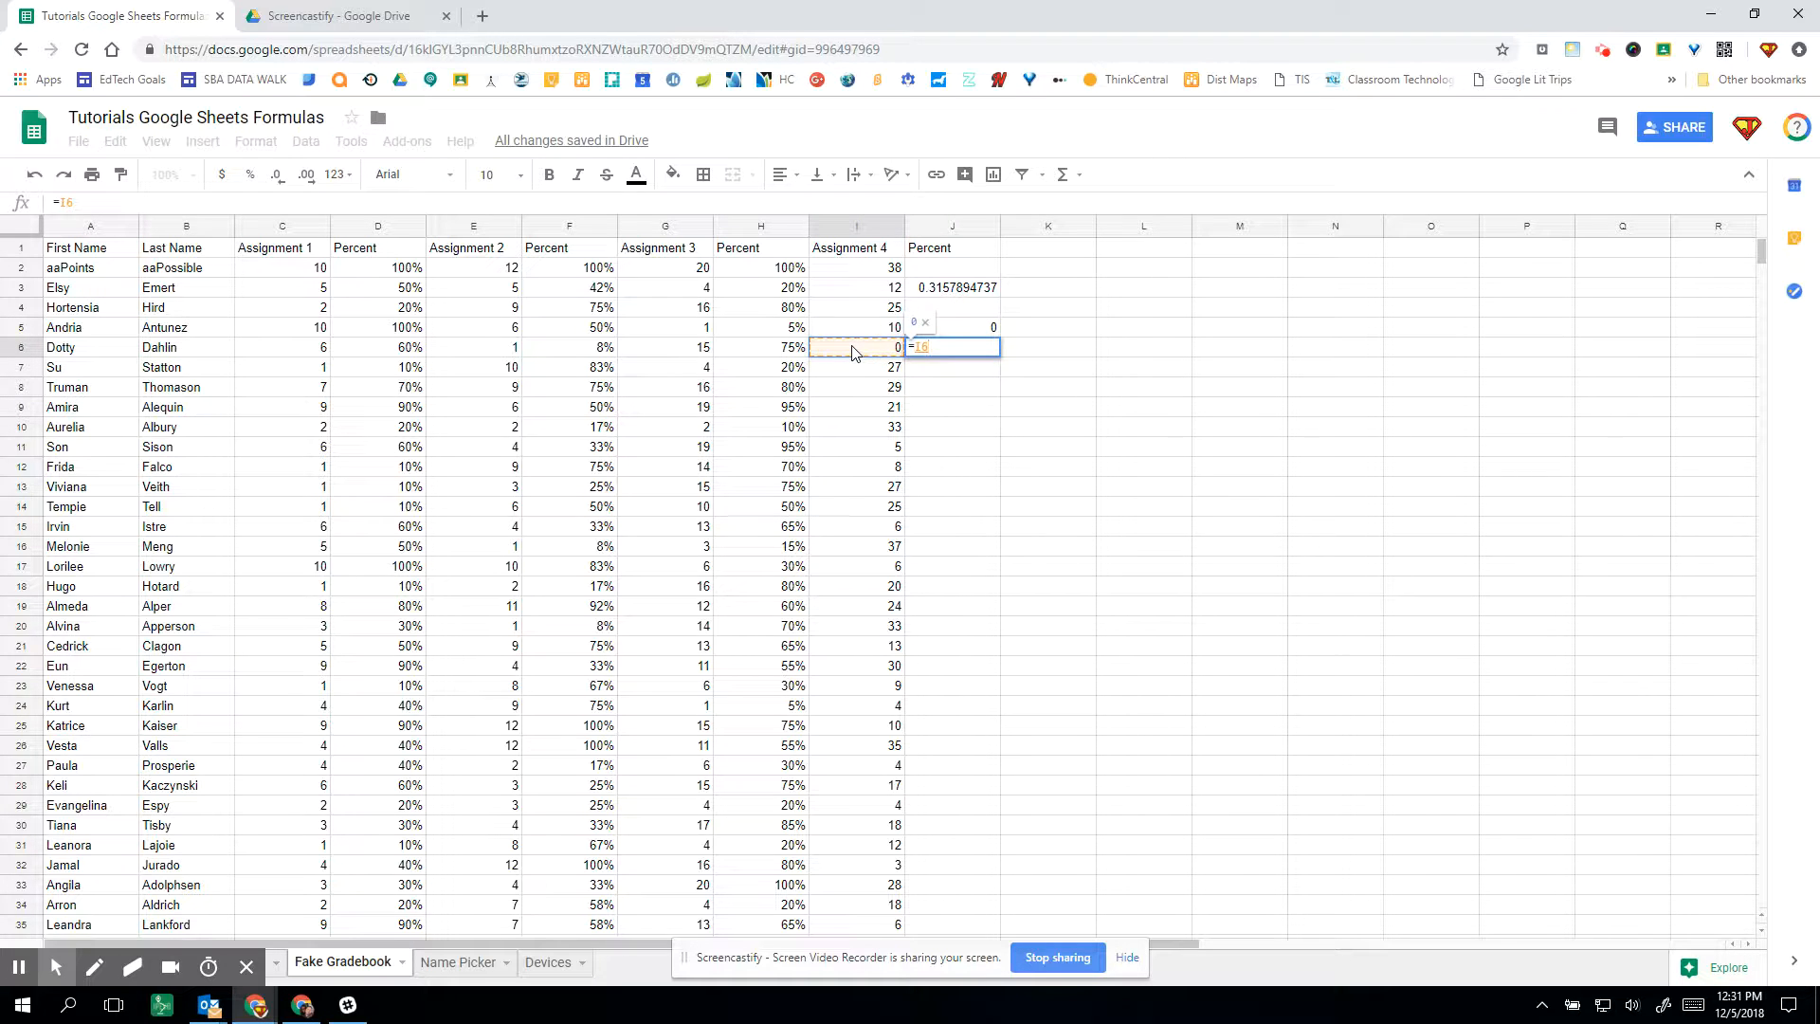
pyautogui.write('/')
pyautogui.click(880, 275)
pyautogui.click(938, 349)
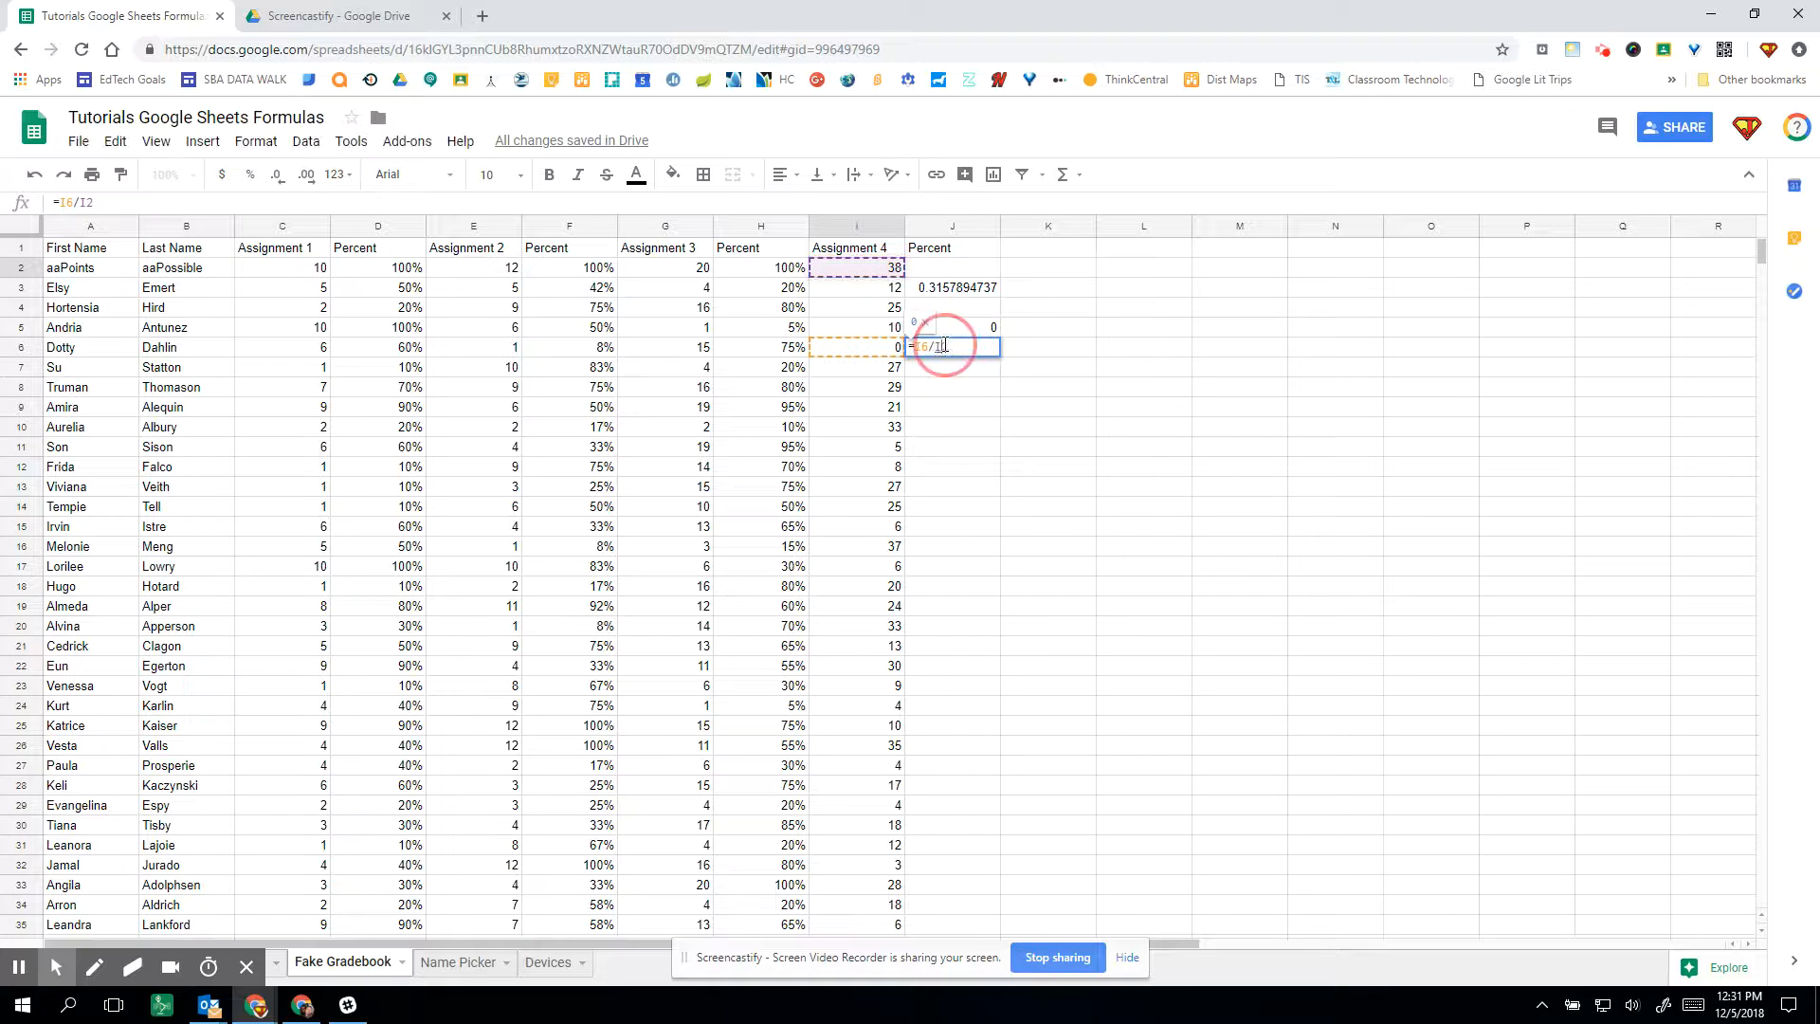
pyautogui.write('$')
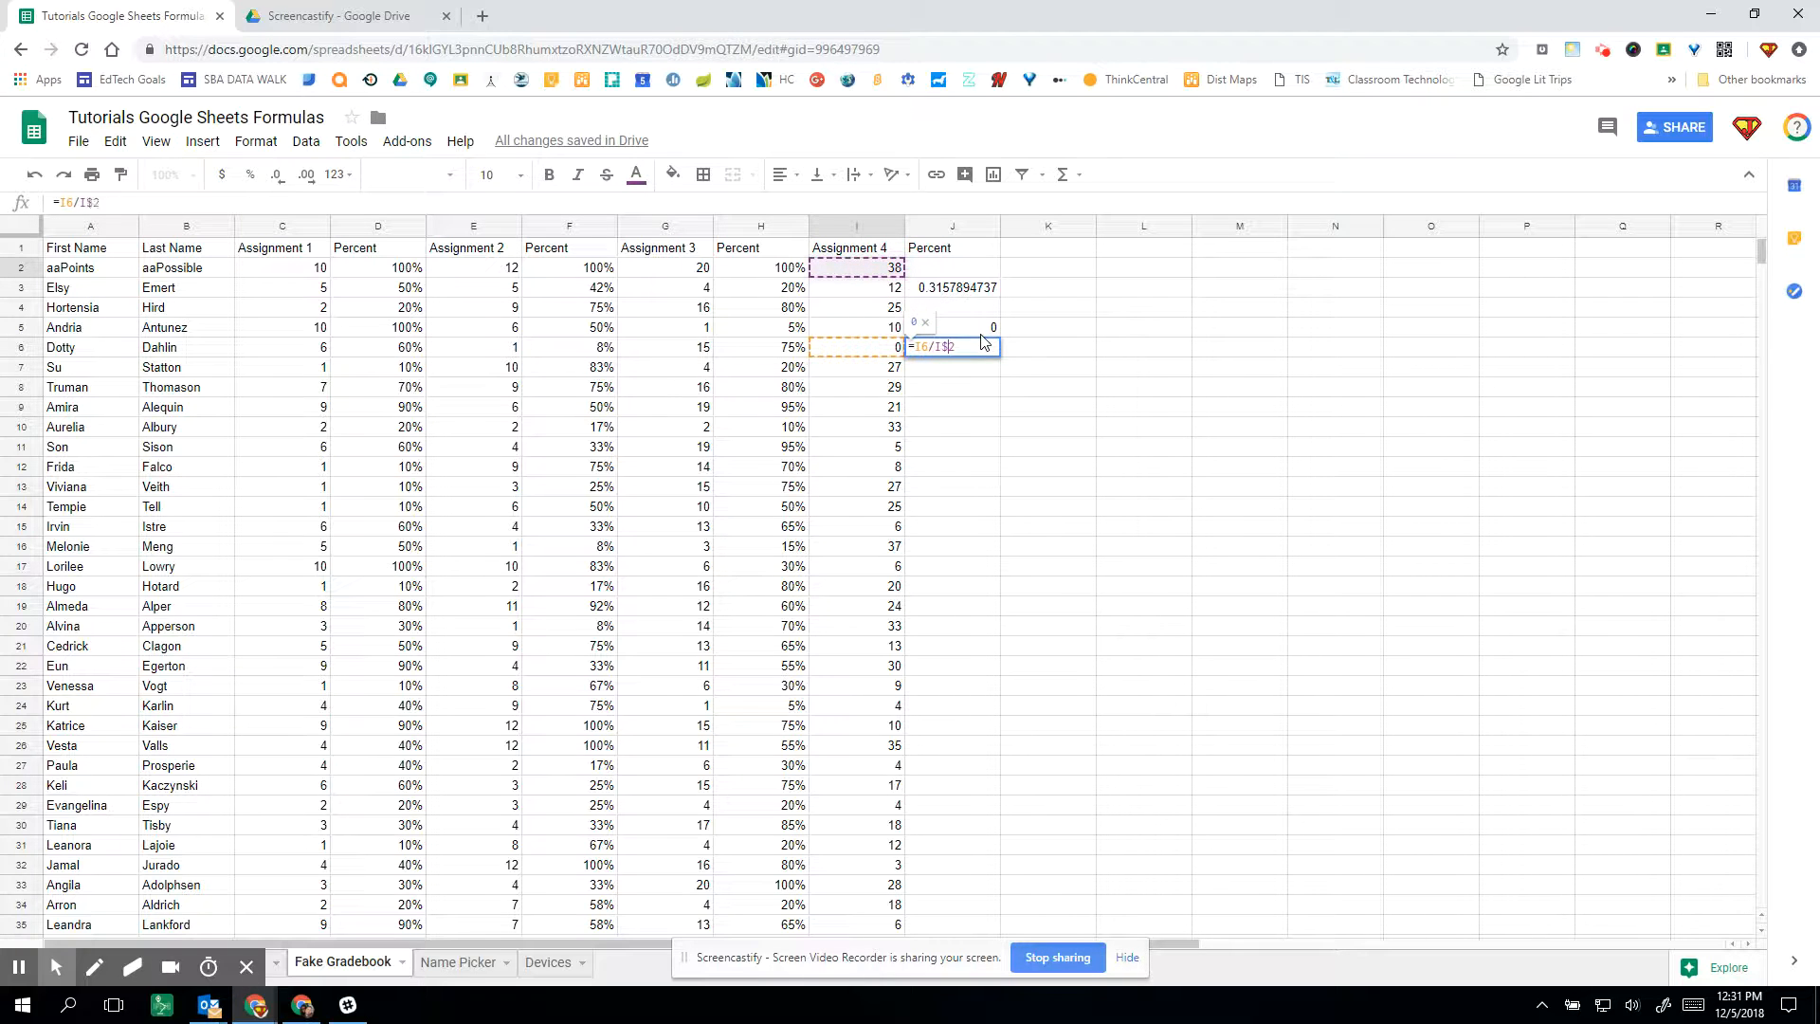
pyautogui.press('Return')
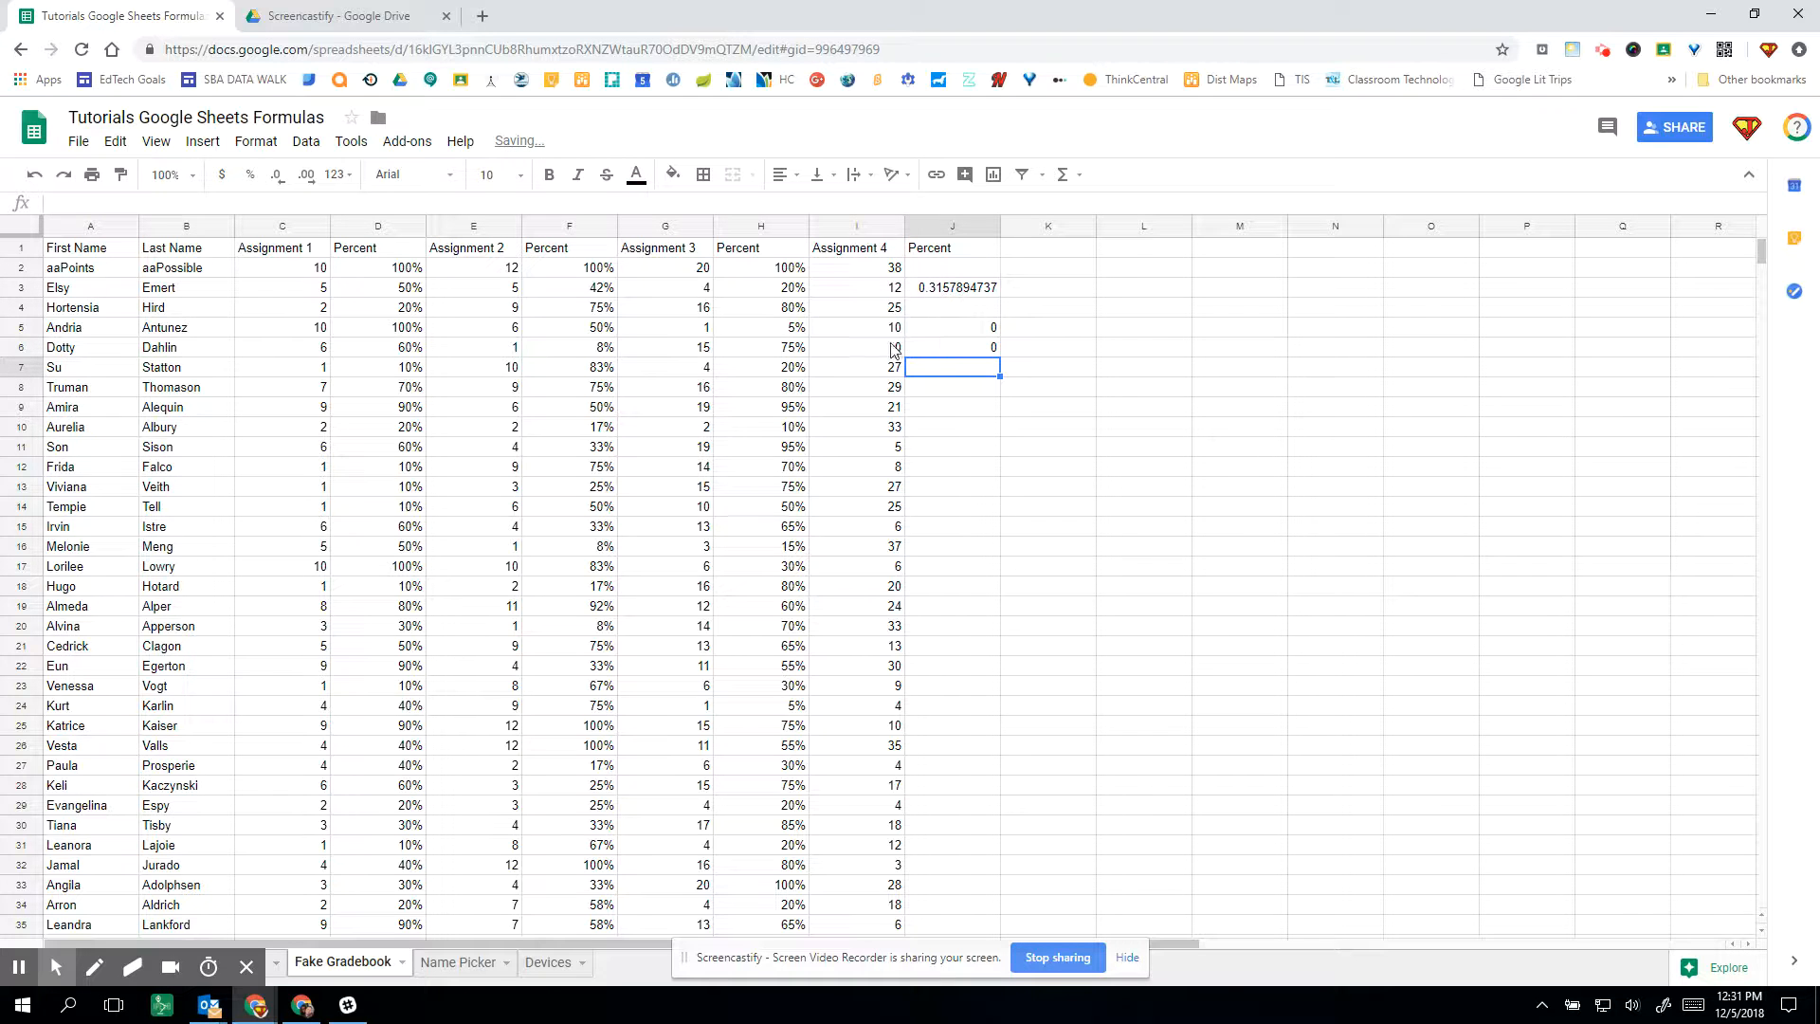
# - Set the Assignment 4 score in I6 to 11
pyautogui.click(882, 349)
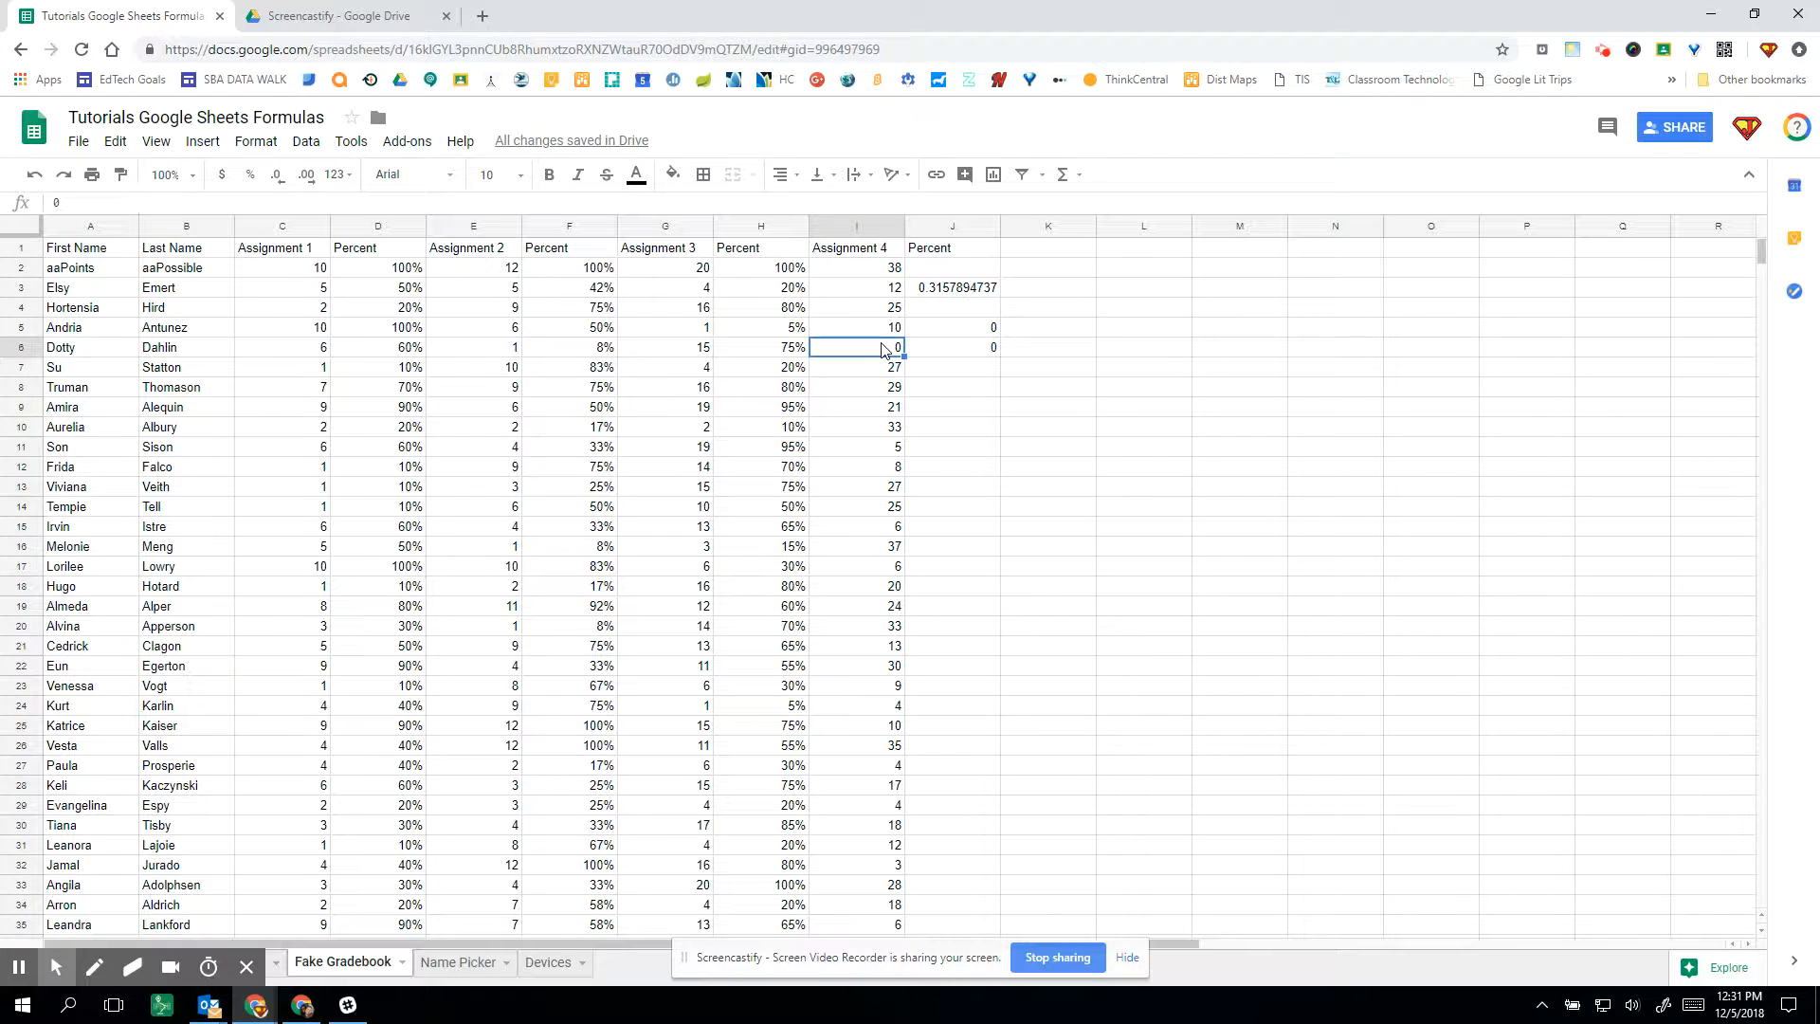
pyautogui.write('11')
pyautogui.press('Return')
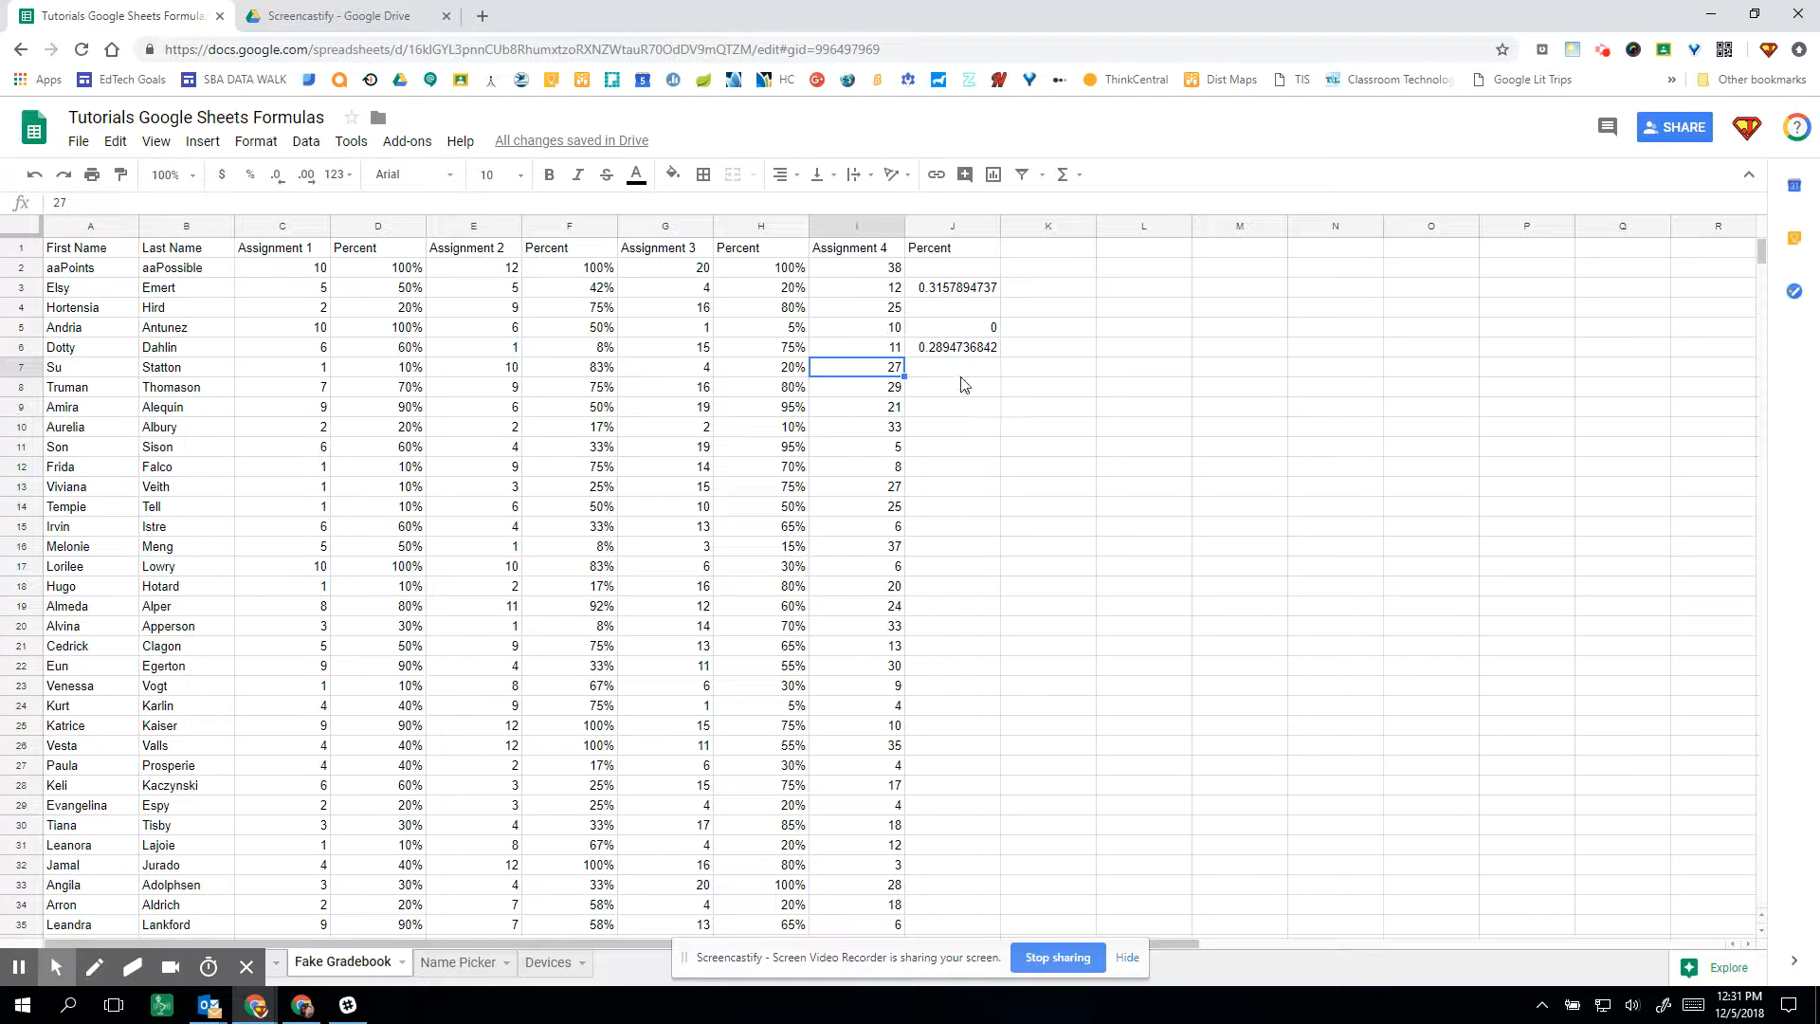
# - Fill the J6 formula up to J2 and down to J52 in the Assignment 4 Percent column, then inspect the formula in J4
pyautogui.click(979, 346)
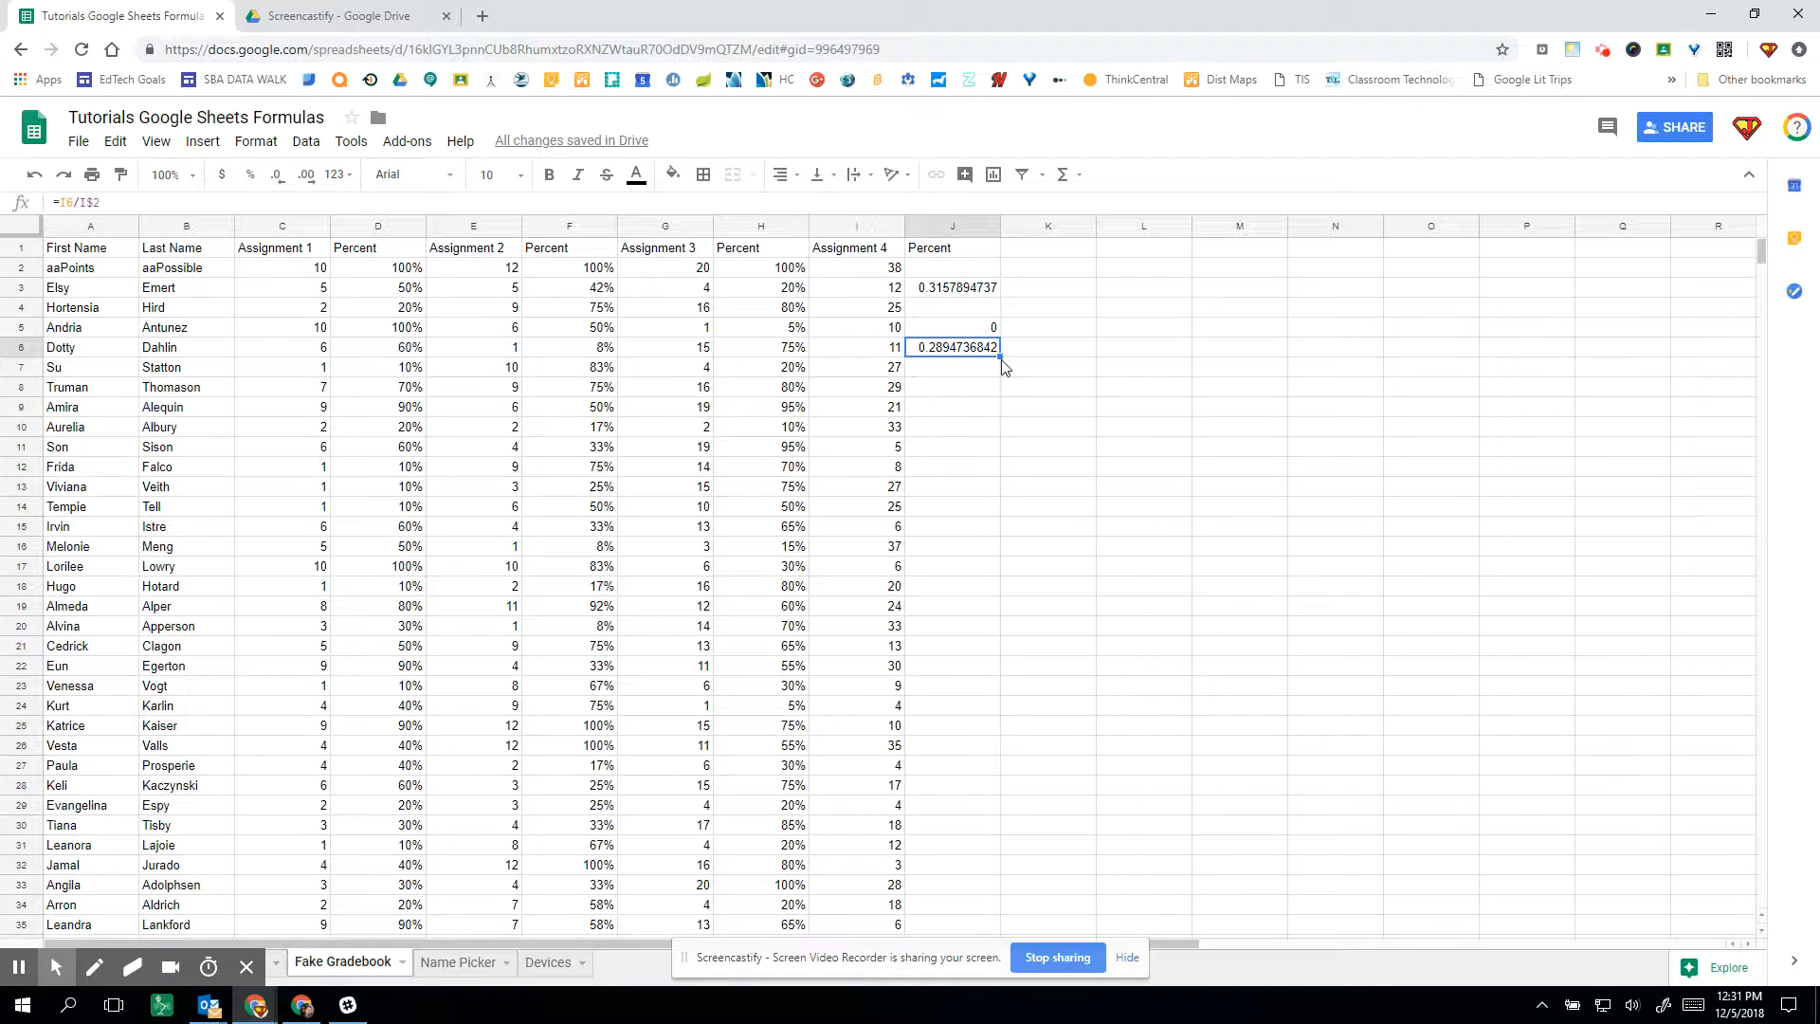
pyautogui.moveTo(1000, 355); pyautogui.dragTo(998, 275)
pyautogui.moveTo(997, 356); pyautogui.dragTo(1004, 669)
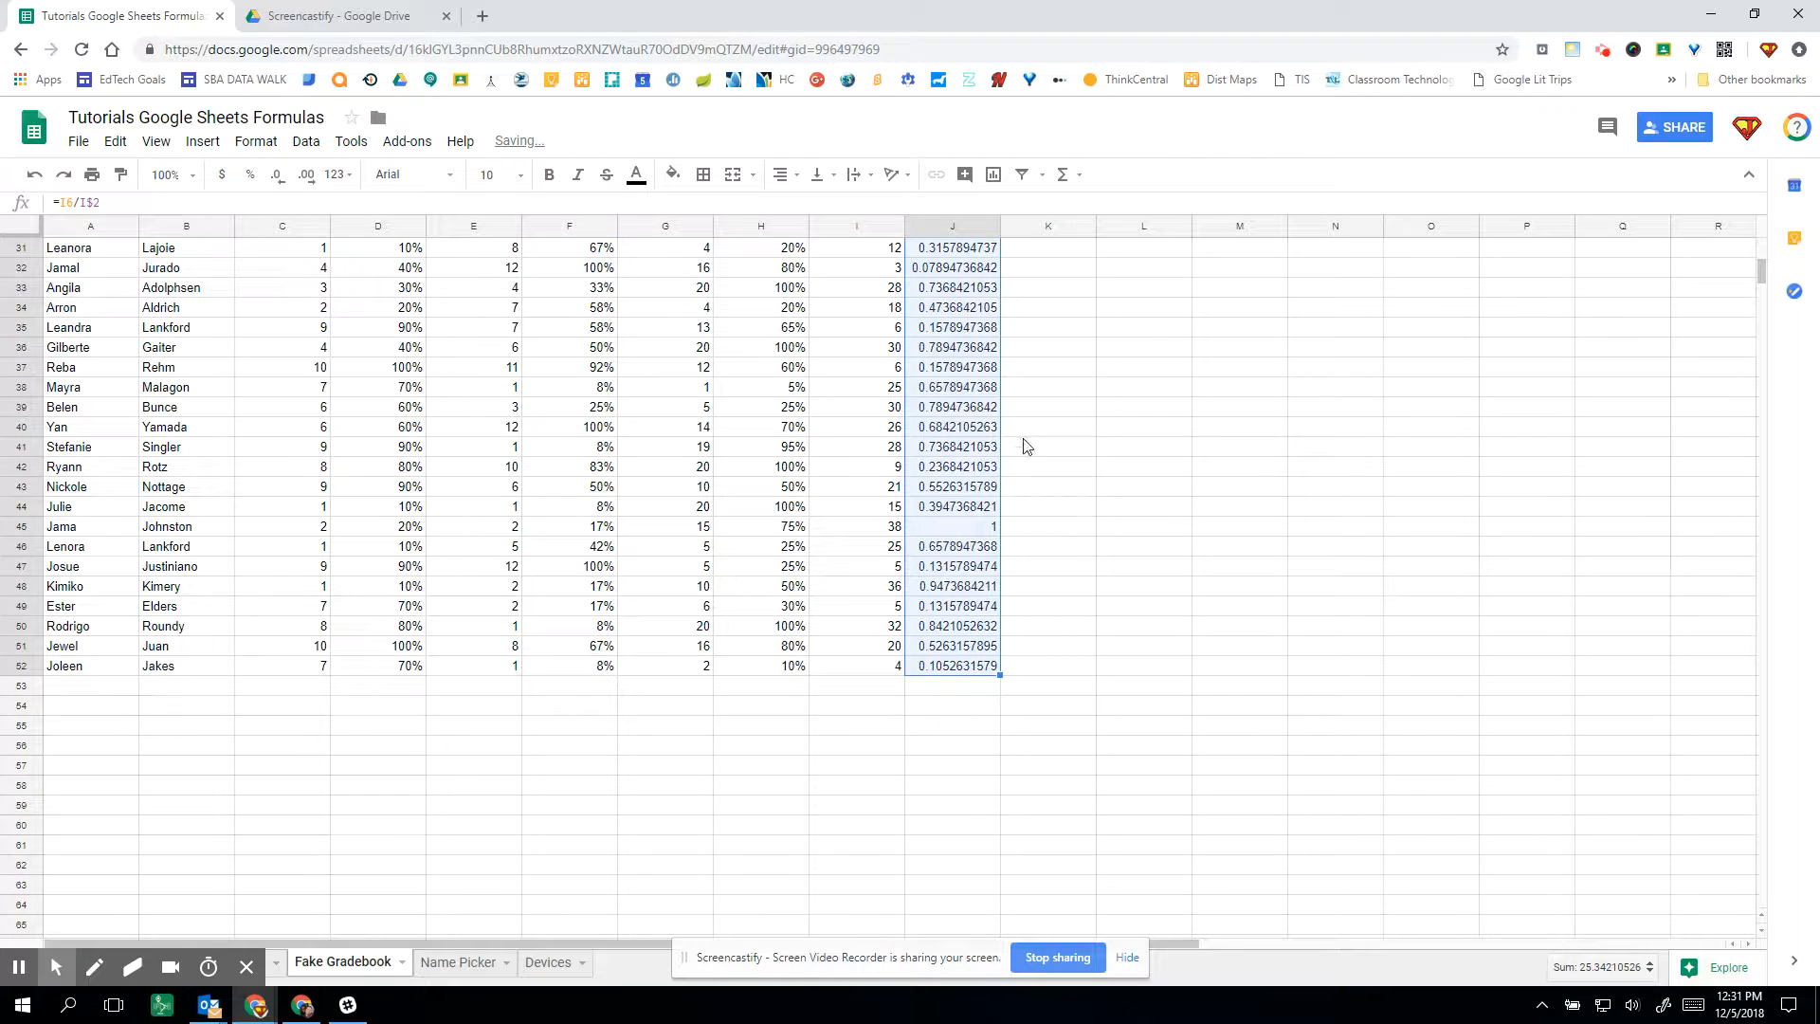
pyautogui.scroll(6, 796, 462)
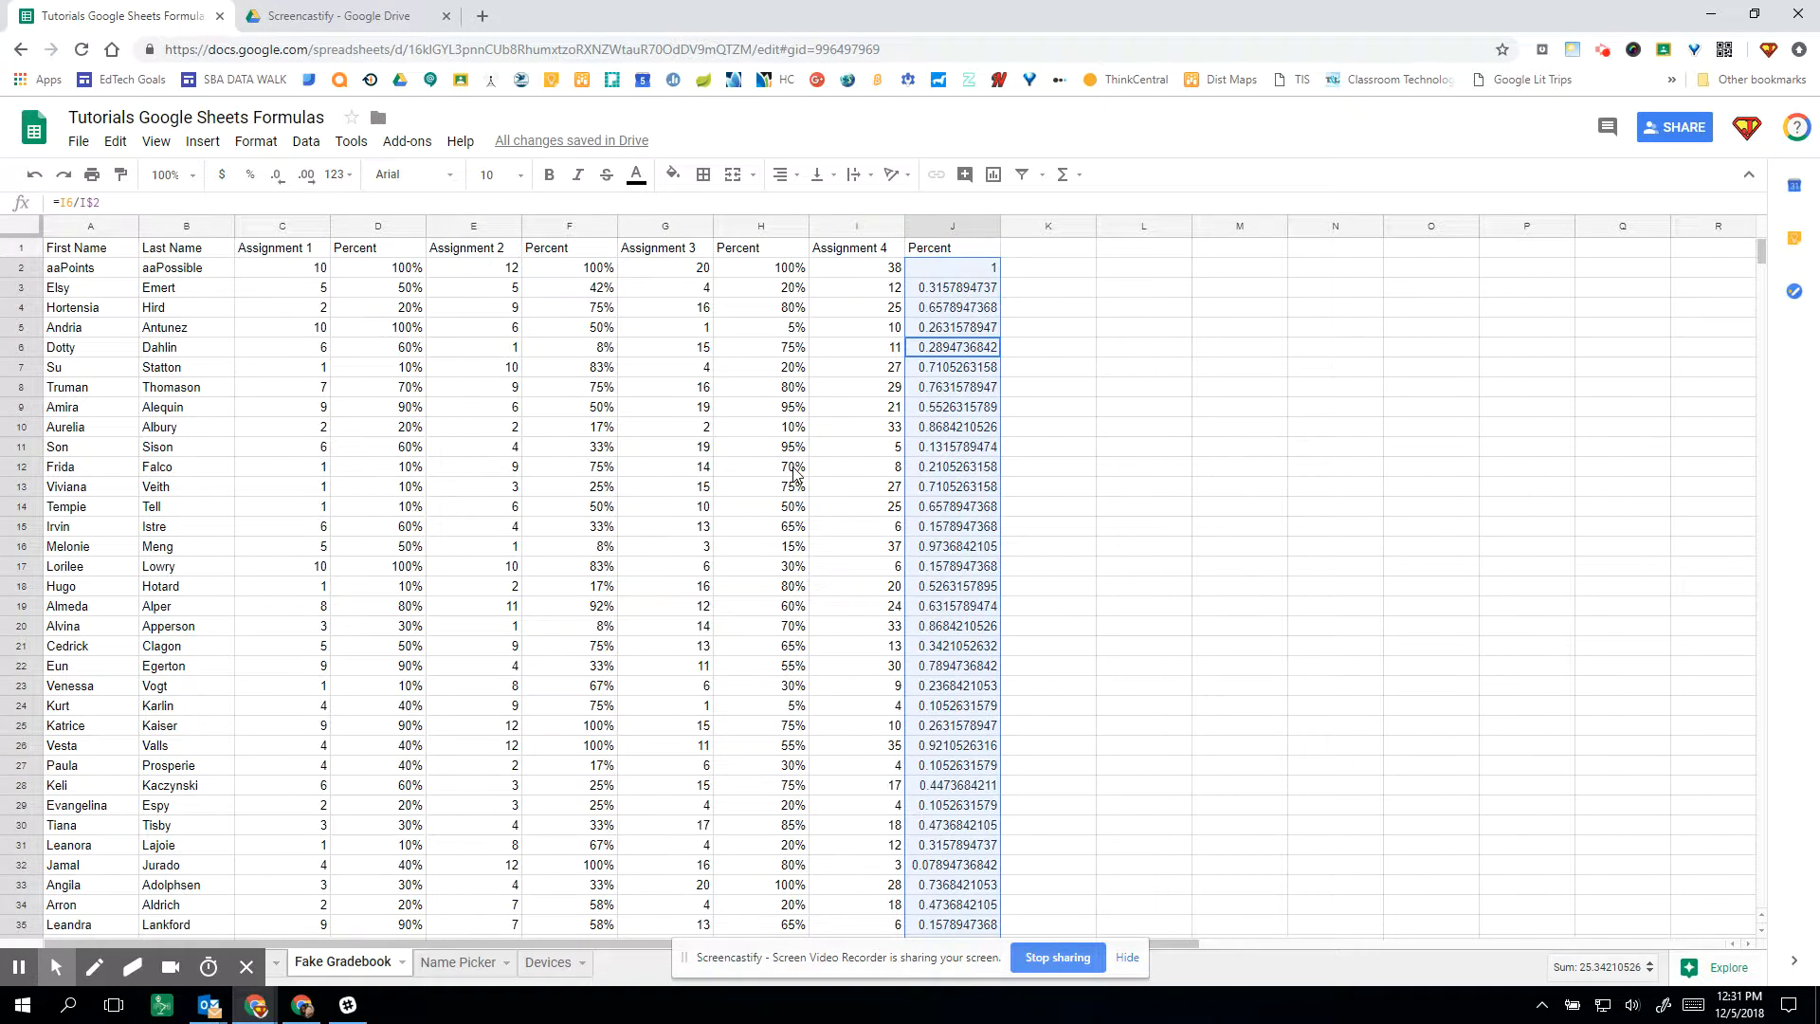
pyautogui.click(784, 349)
pyautogui.click(953, 313)
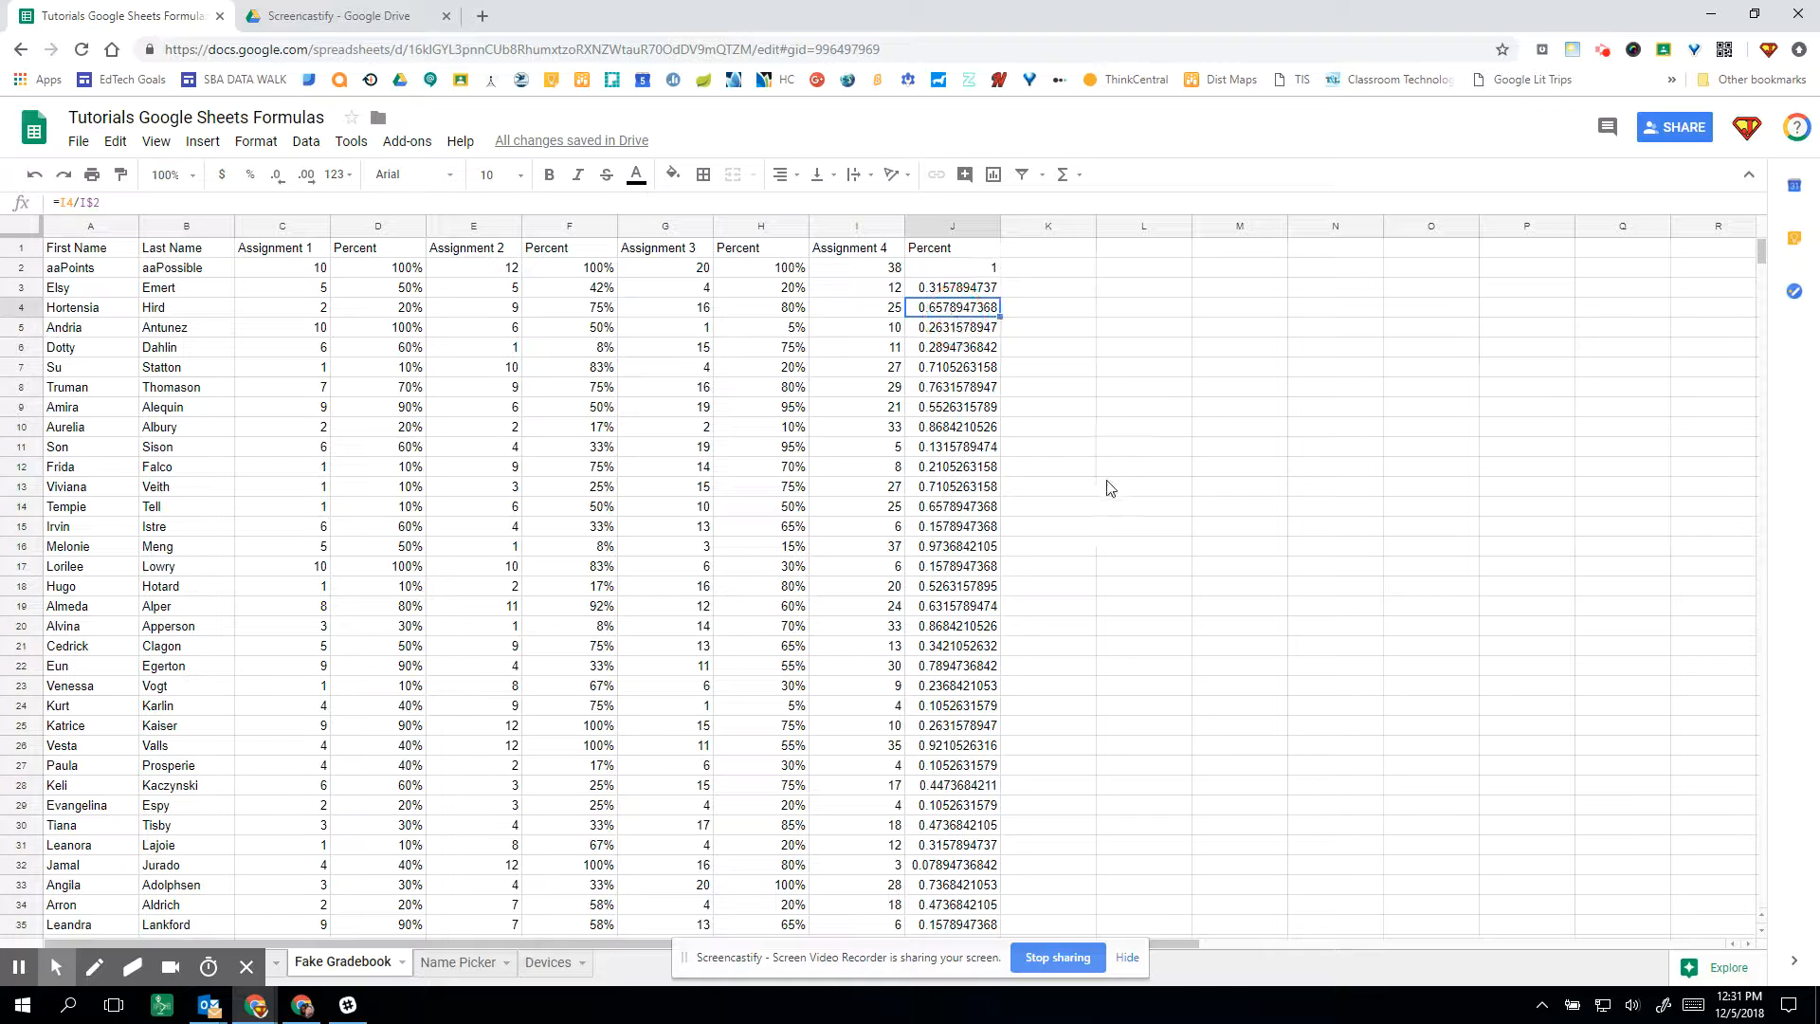
# - Format the Assignment 4 Percent values from J2 to J52 as percentages with no decimal places
pyautogui.click(963, 272)
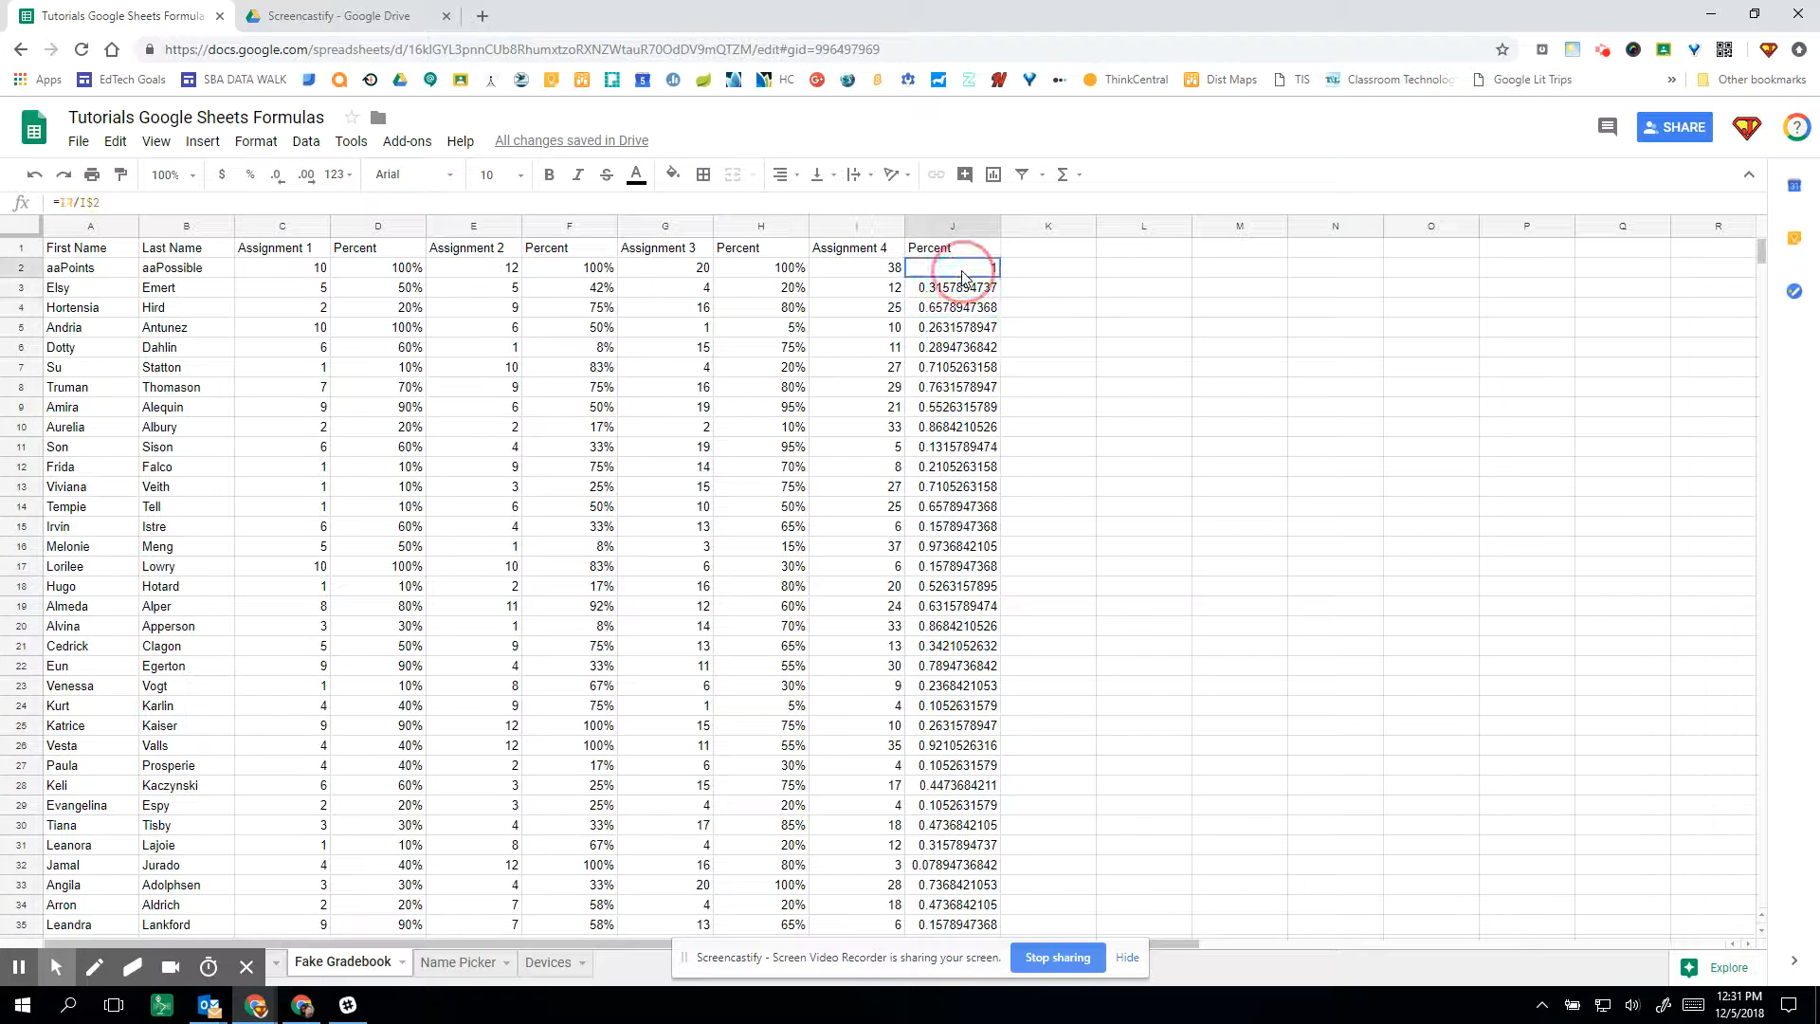
pyautogui.hotkey('ctrl', 'shift', 'Down')
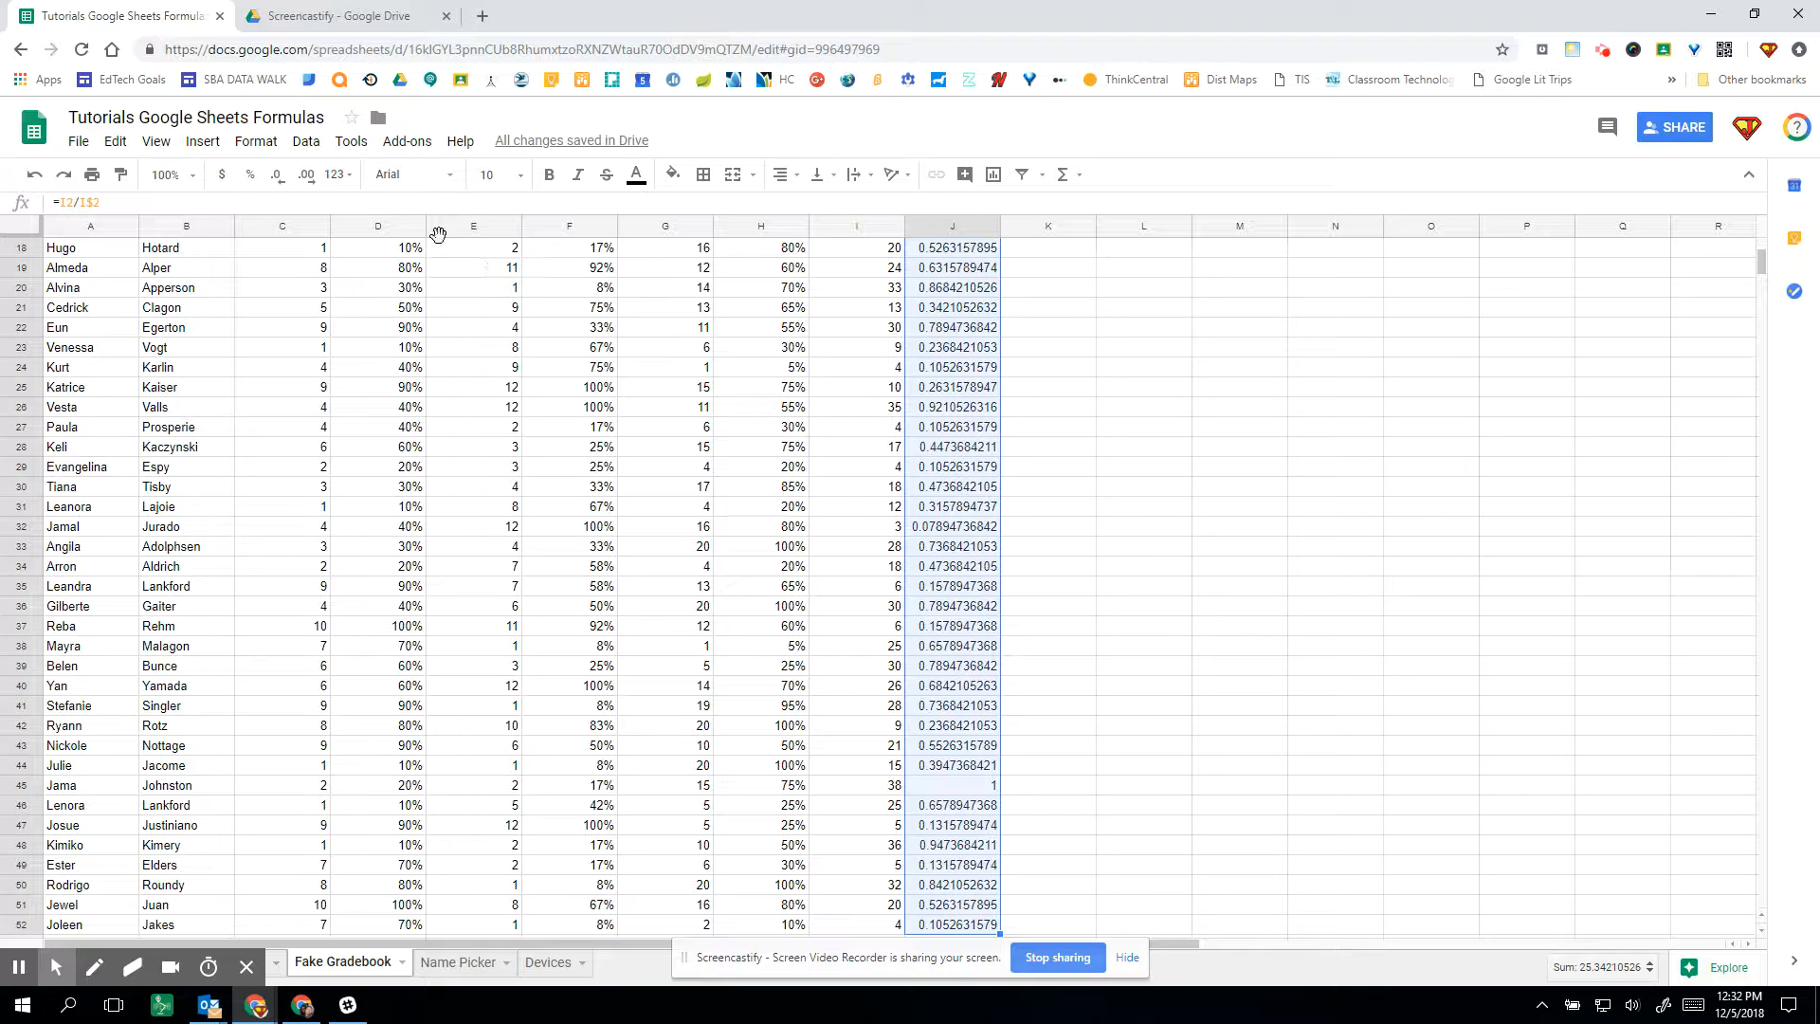
pyautogui.click(249, 177)
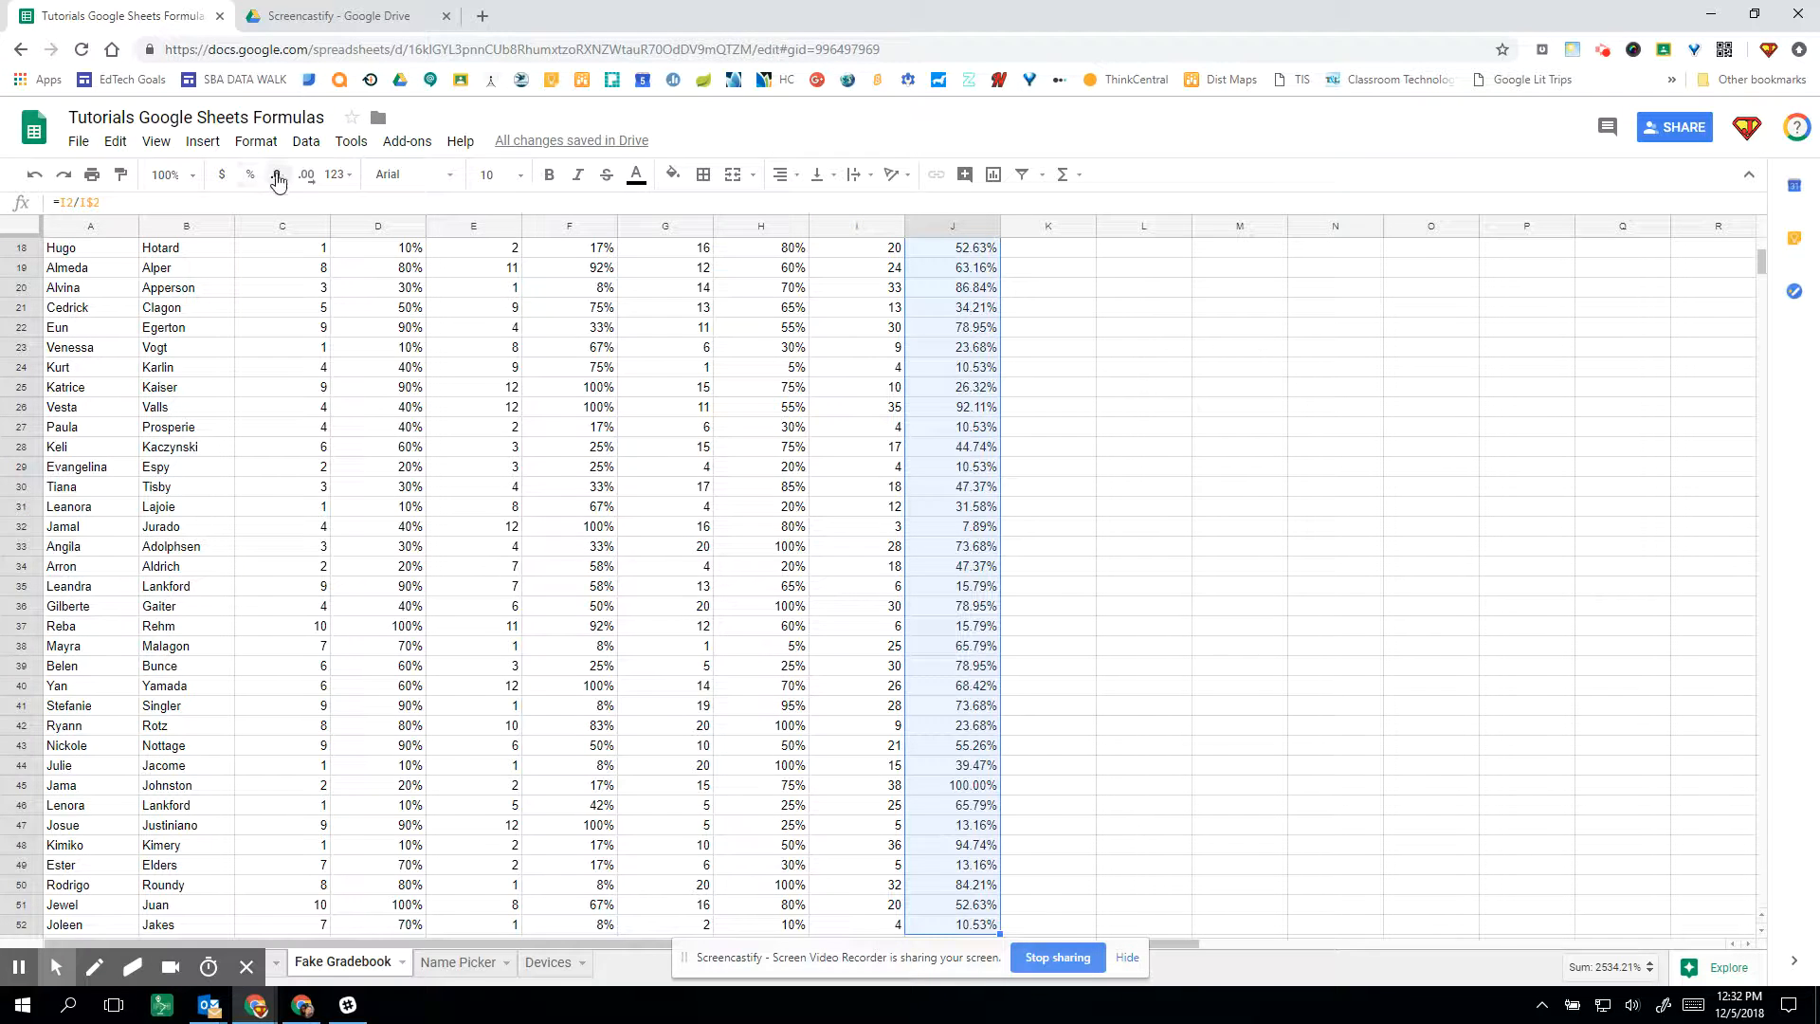
pyautogui.click(277, 177)
pyautogui.click(277, 177)
pyautogui.scroll(6, 1159, 540)
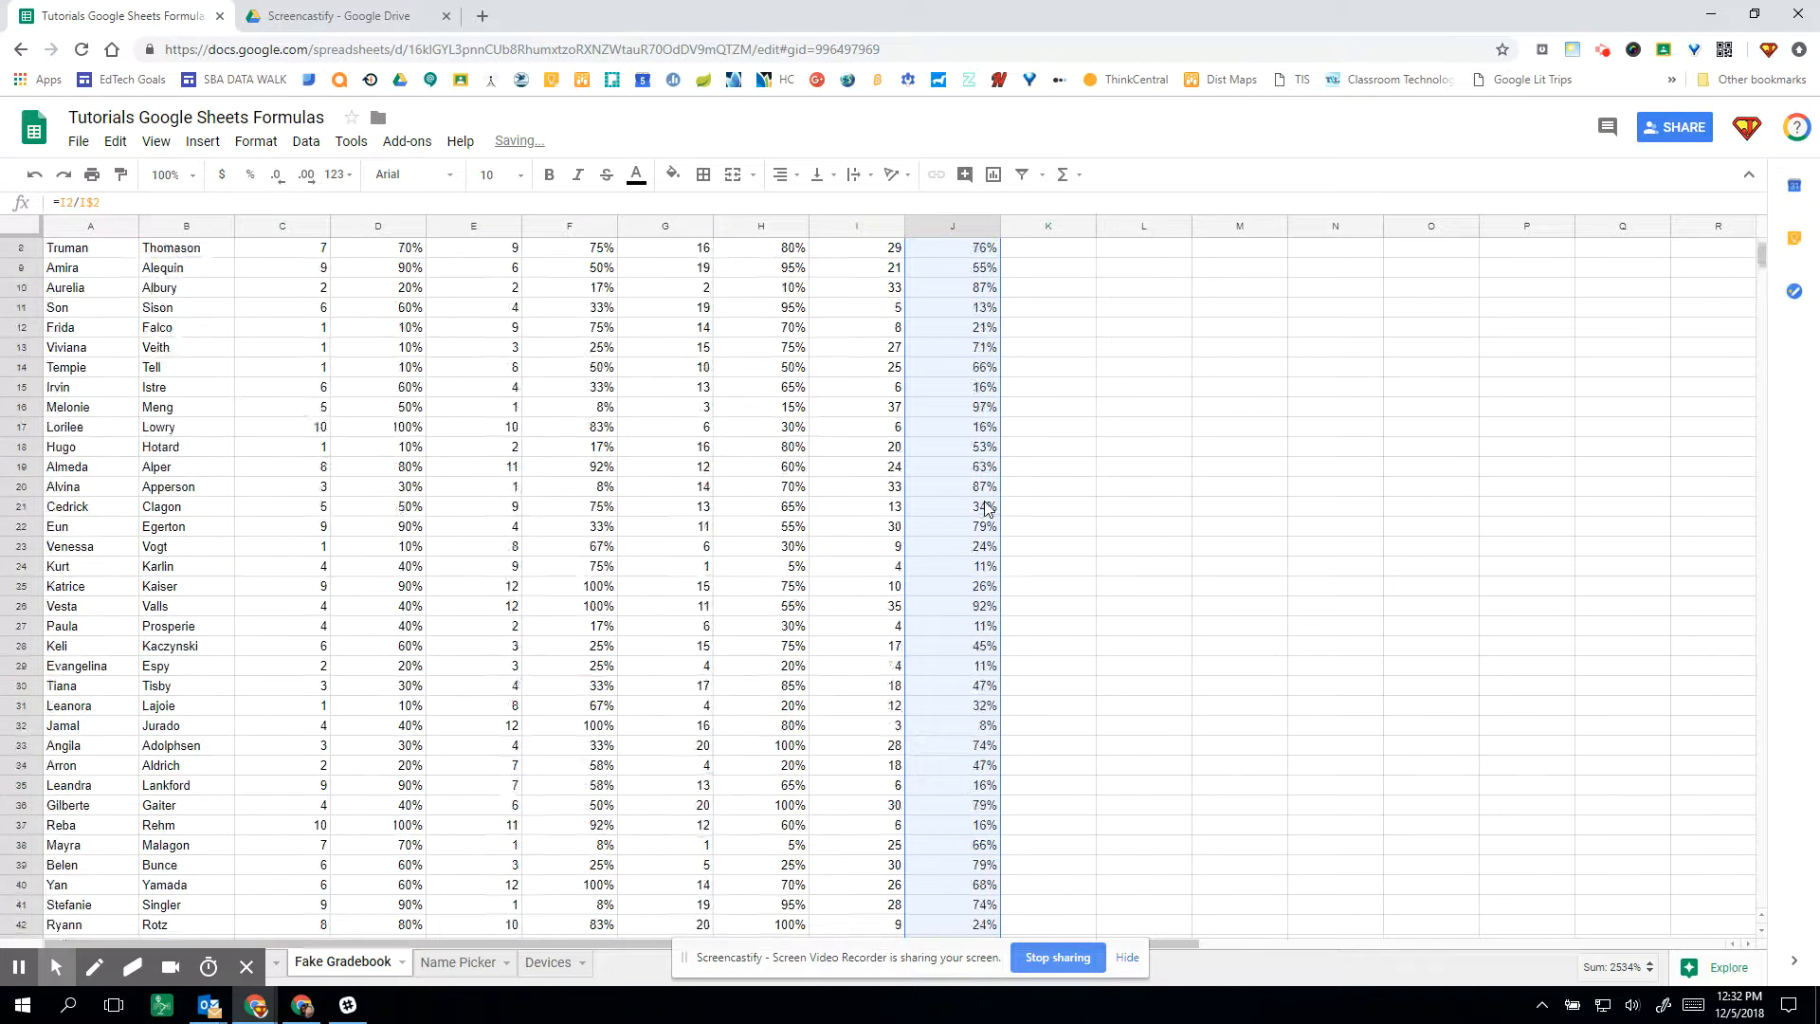
pyautogui.click(1044, 493)
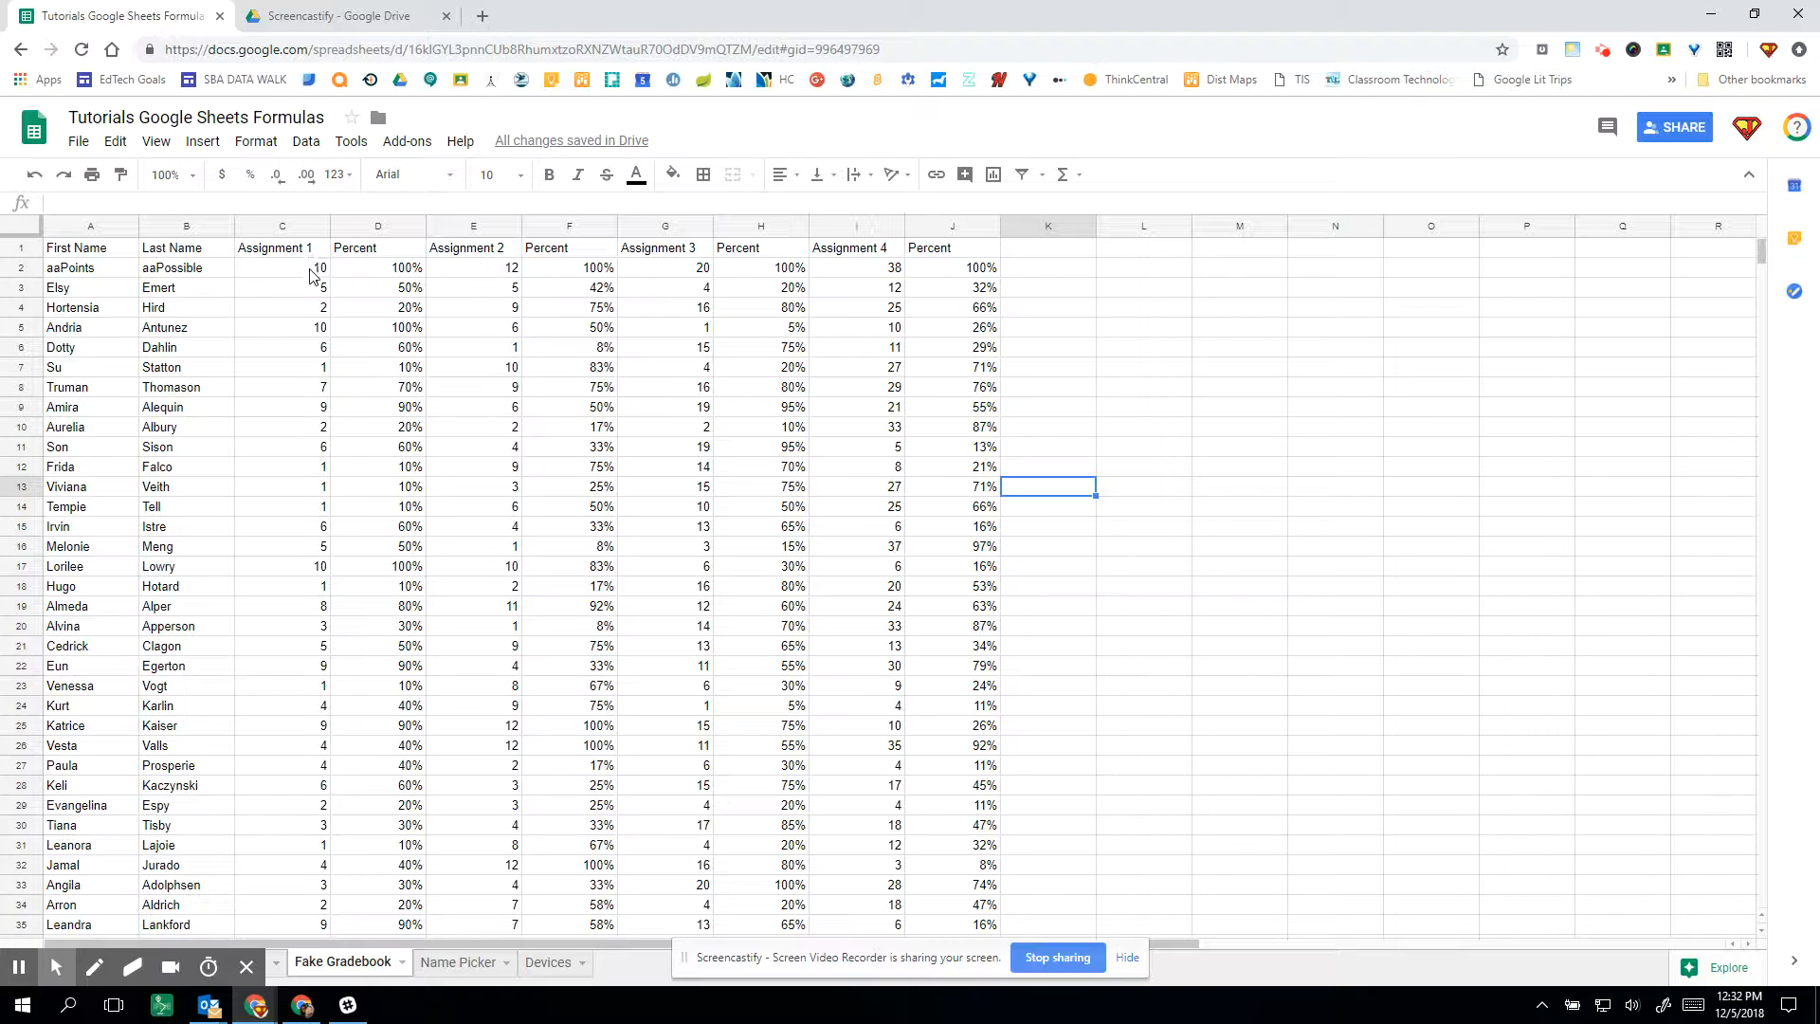
# - Insert two blank columns immediately after the Last Name column
pyautogui.rightClick(222, 231)
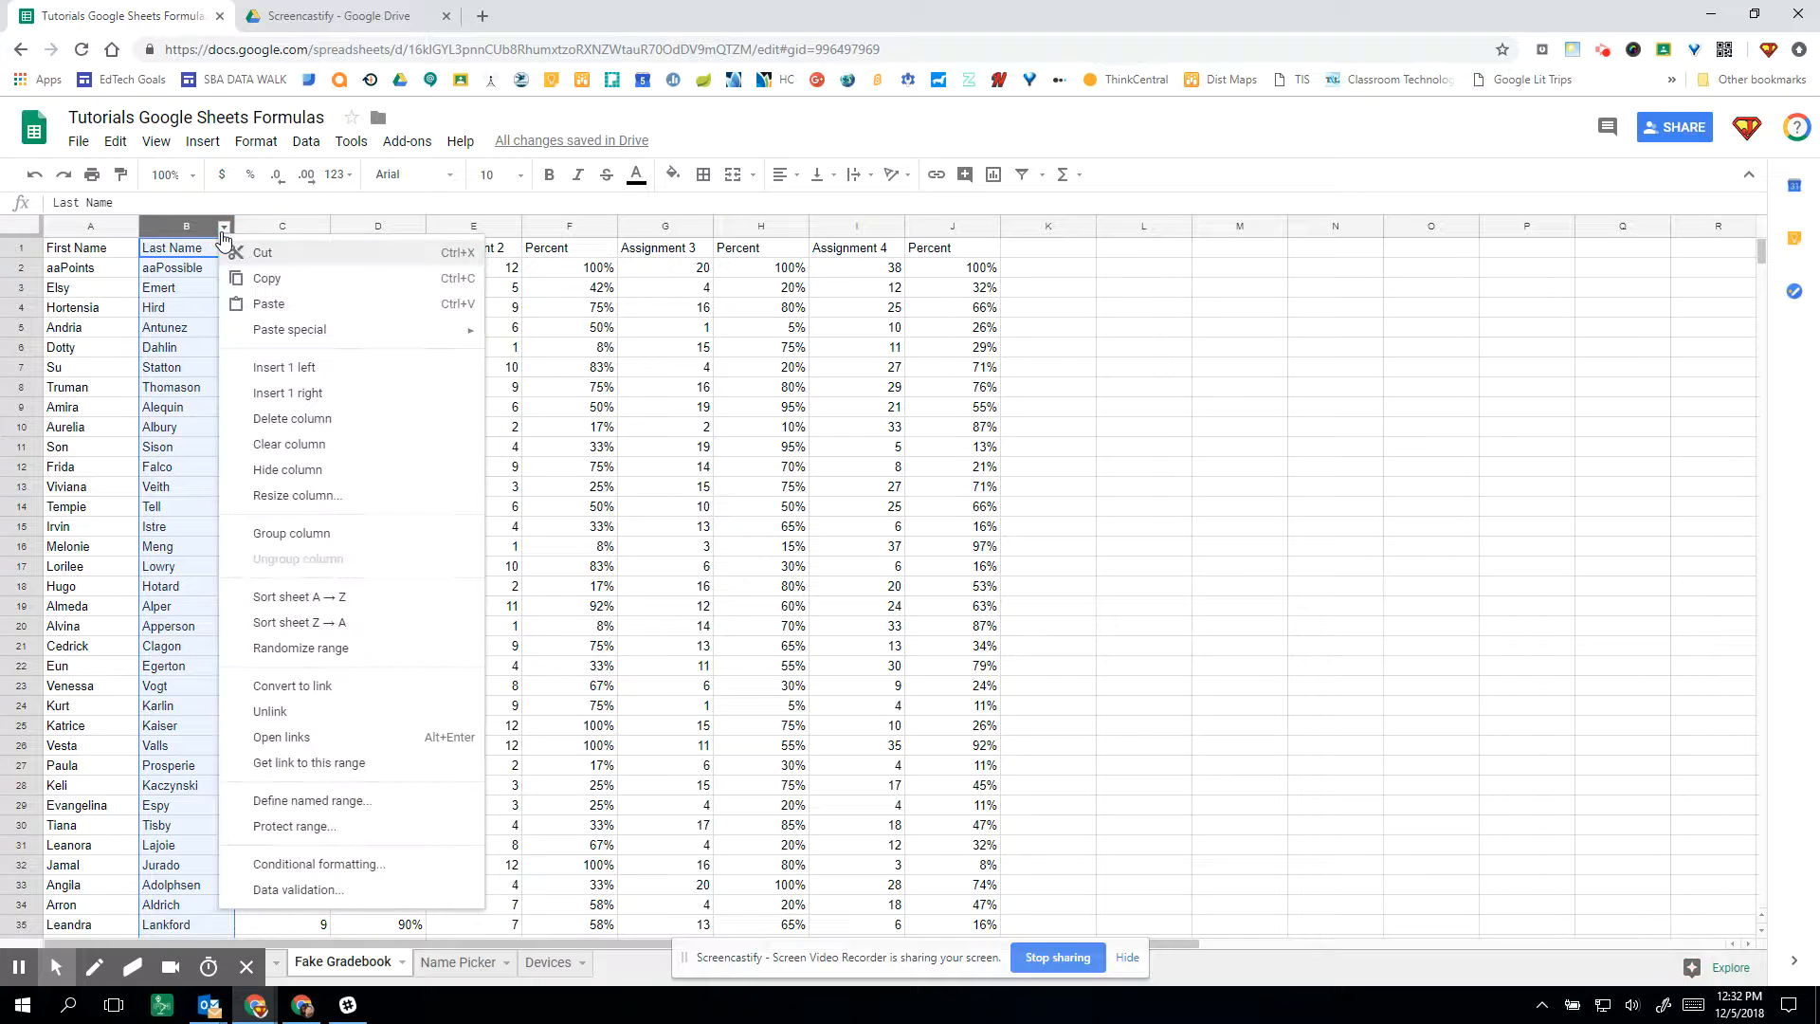
pyautogui.click(277, 392)
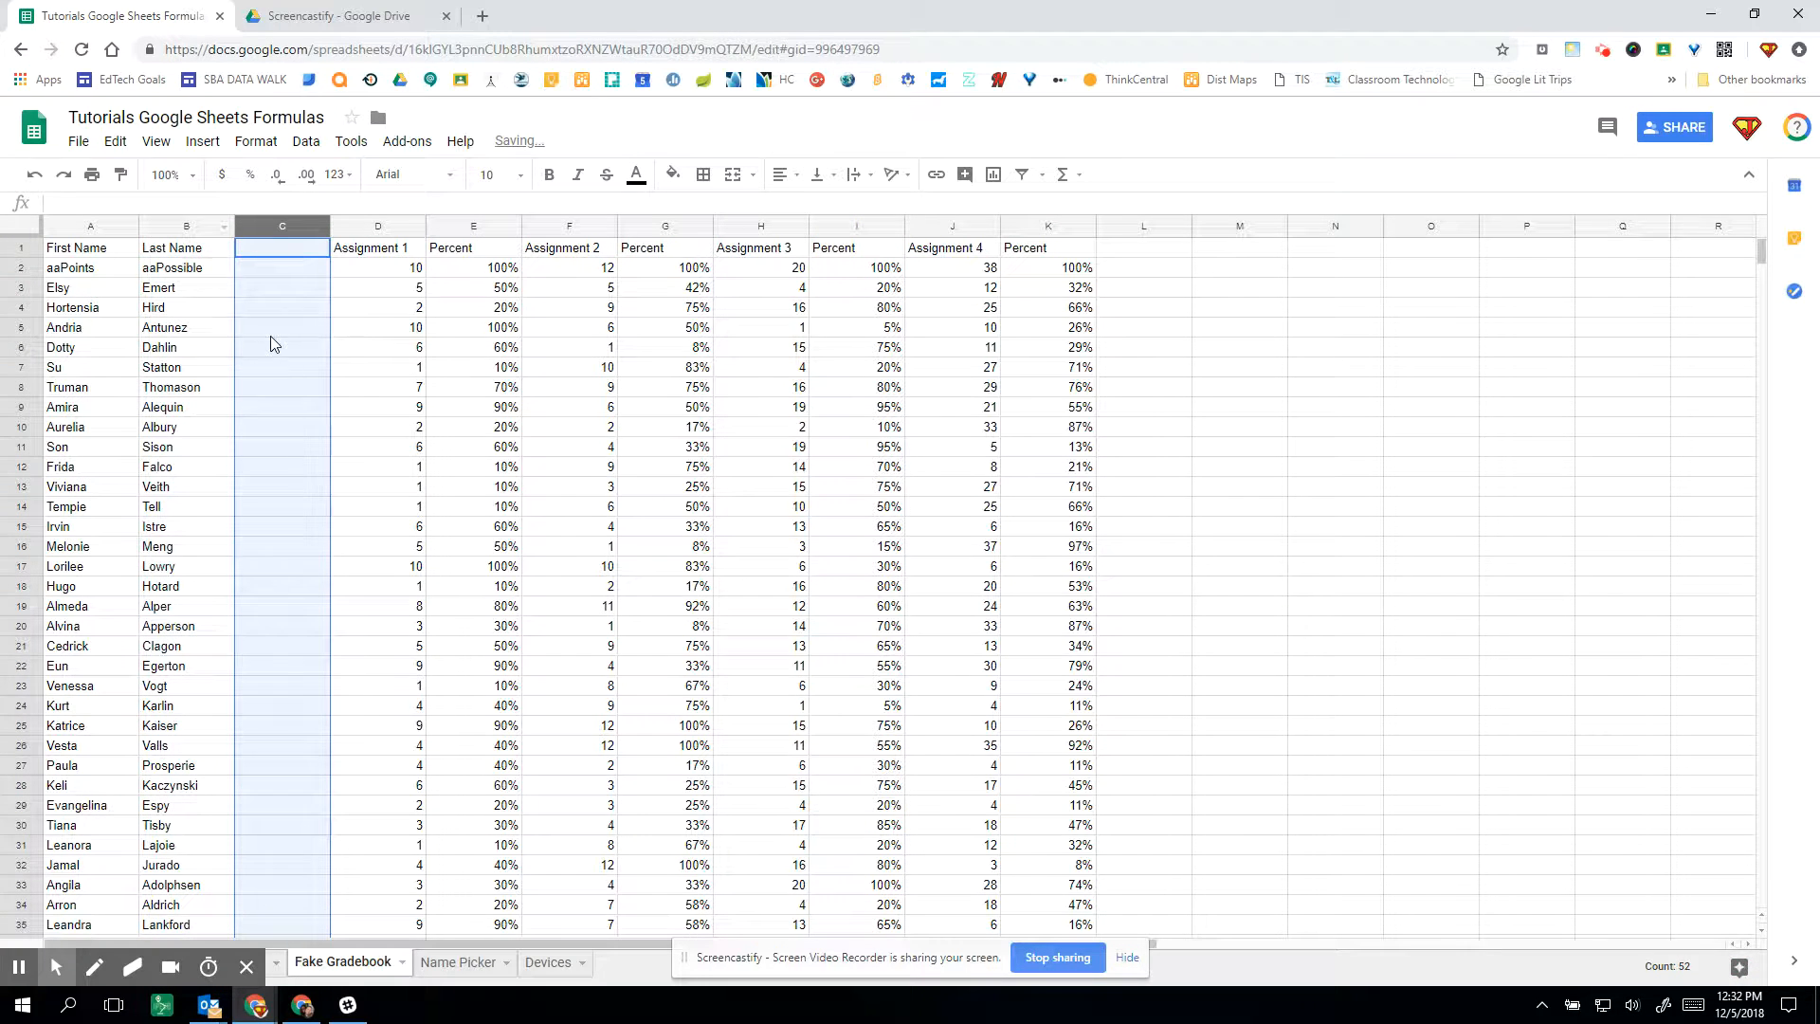
pyautogui.click(225, 228)
pyautogui.click(364, 393)
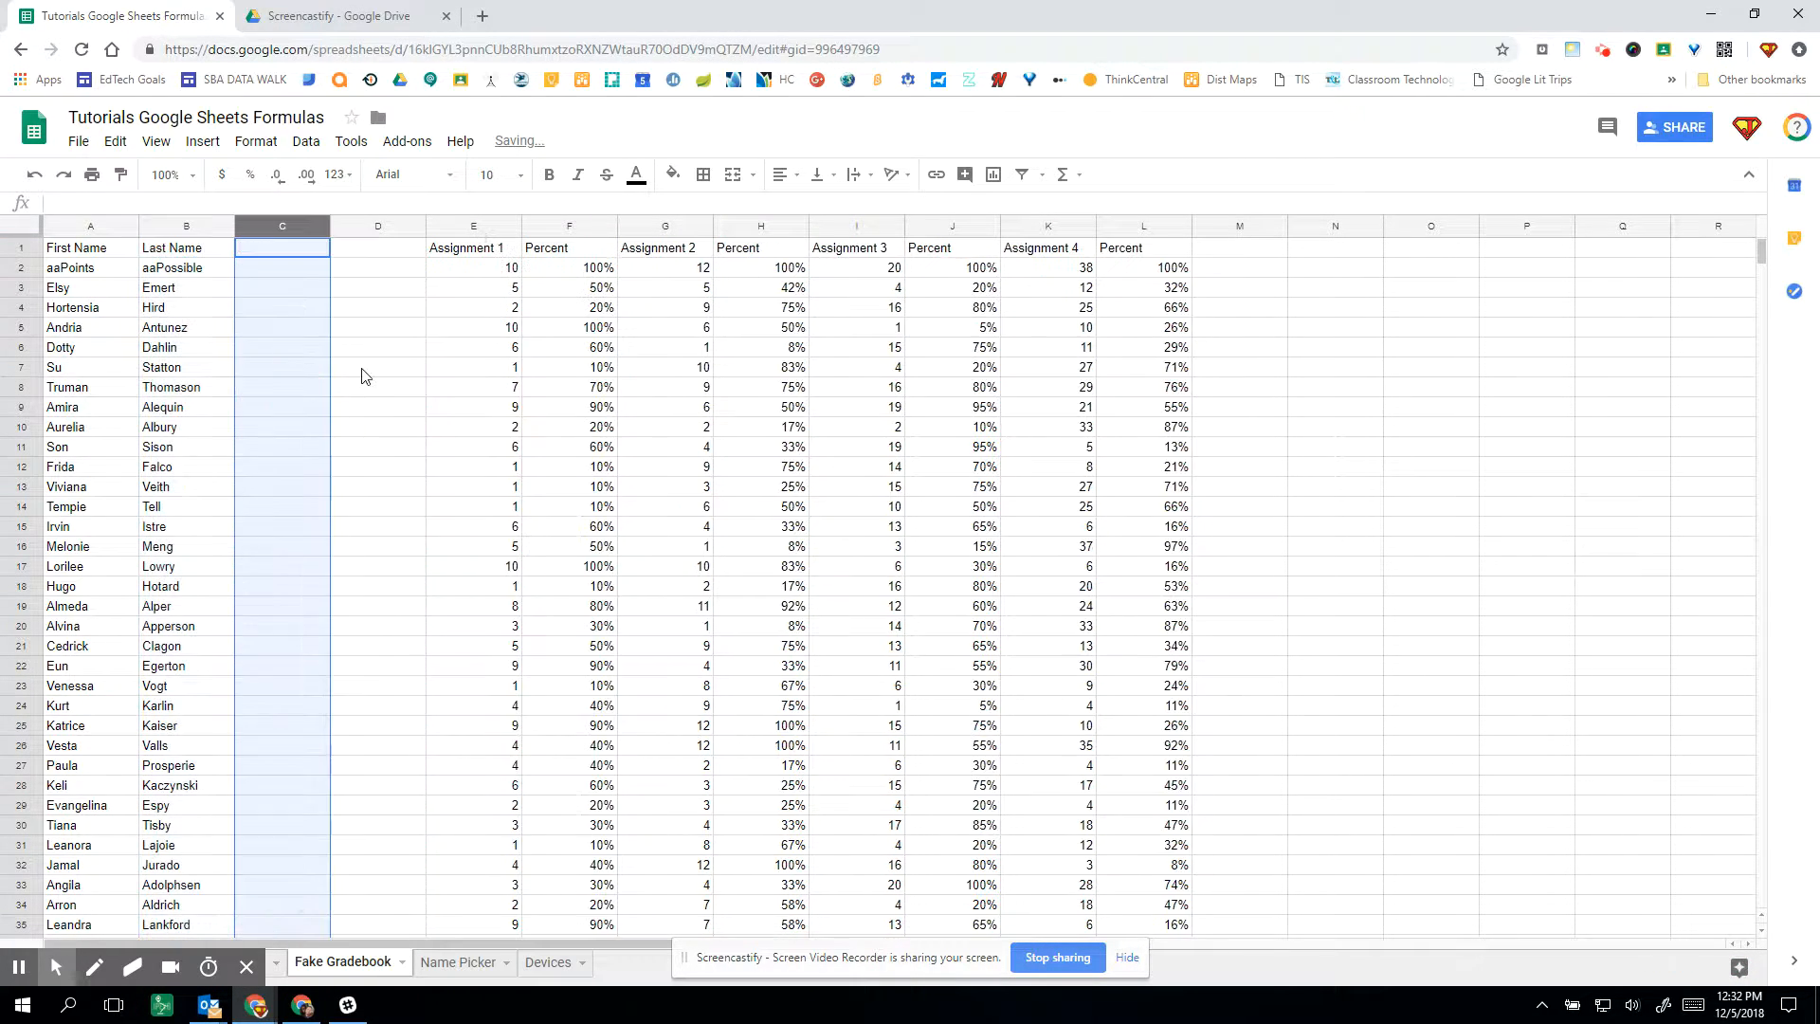
# - Enter the header Percent in C1 and the header Total Points in D1
pyautogui.click(300, 252)
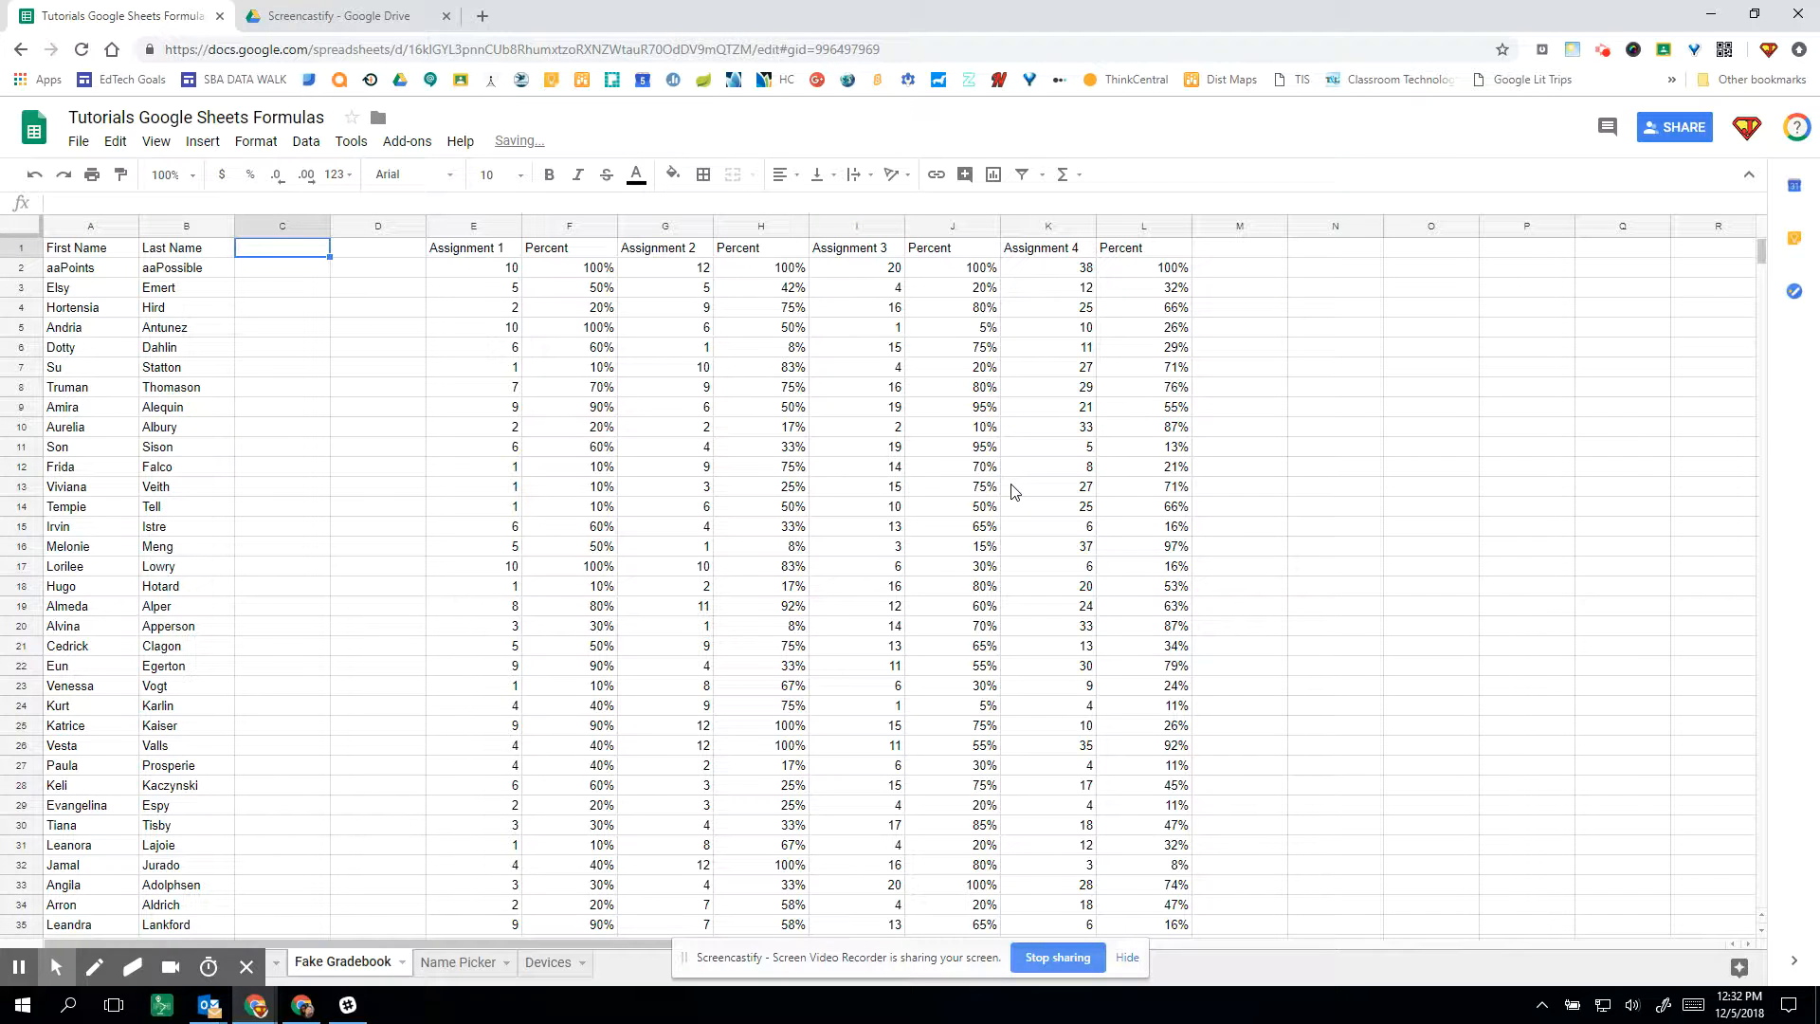
pyautogui.write('Percent')
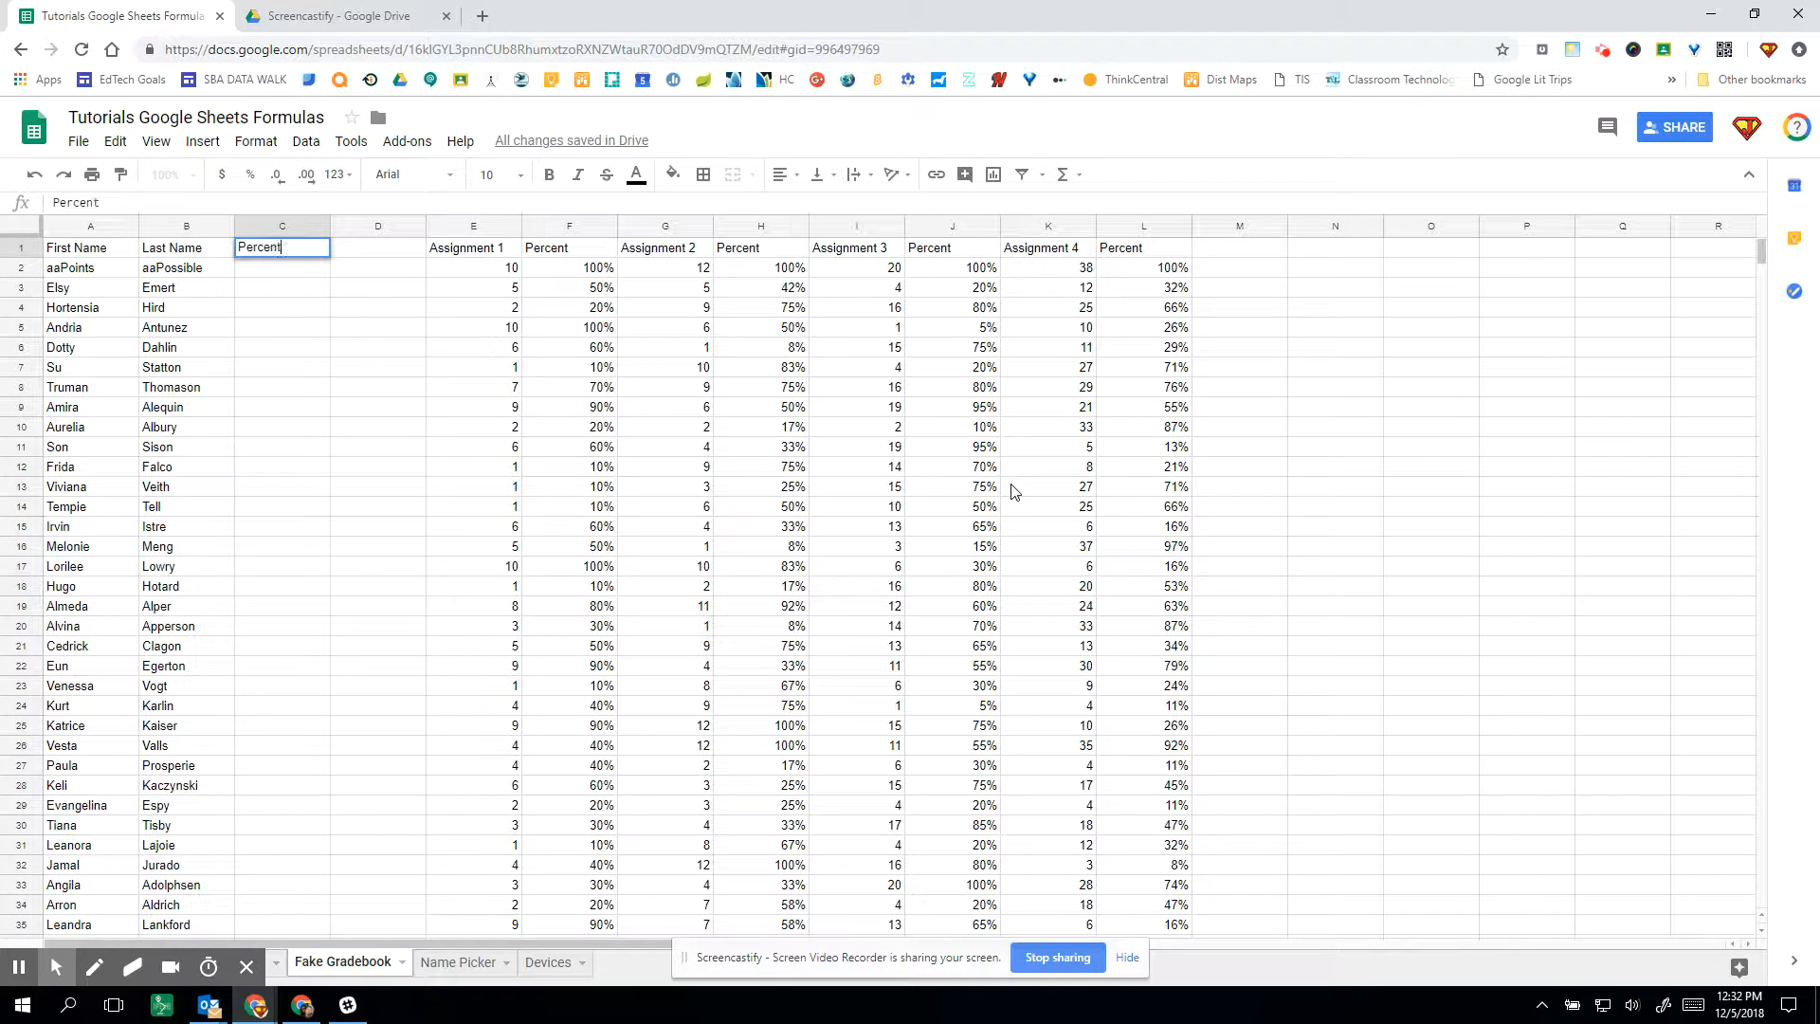
pyautogui.press('Tab')
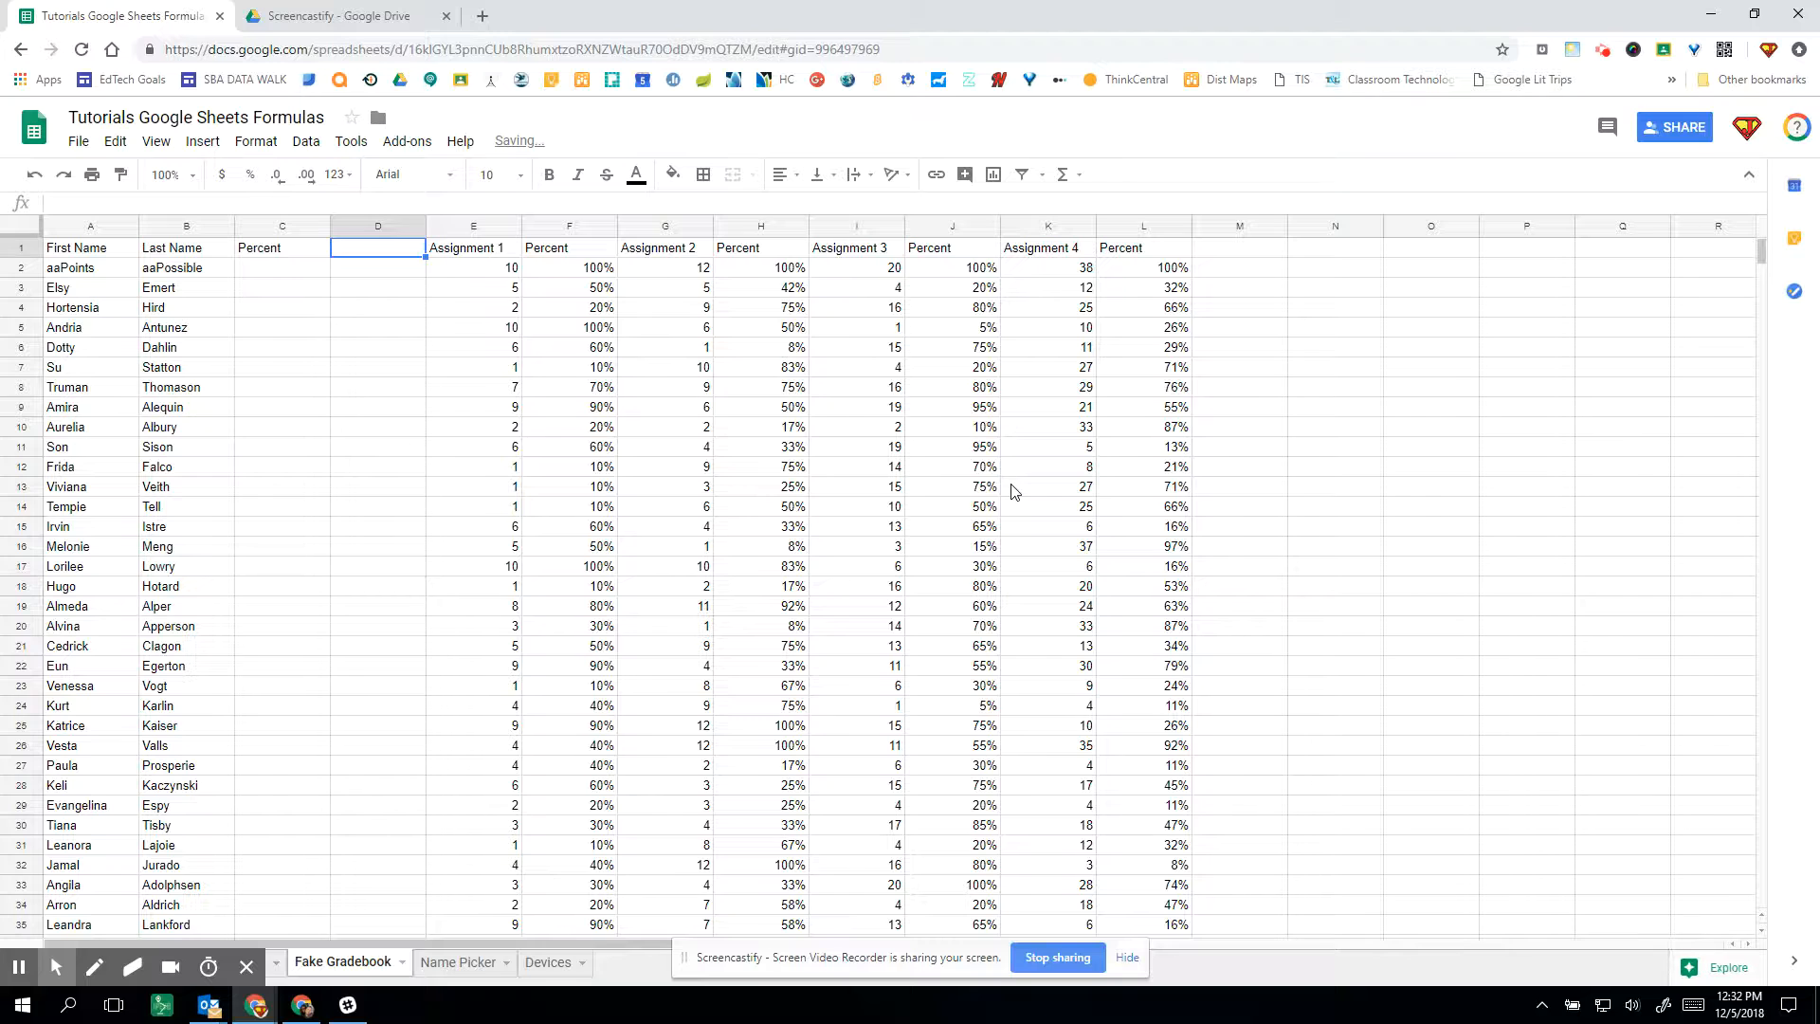
pyautogui.write('Total Points')
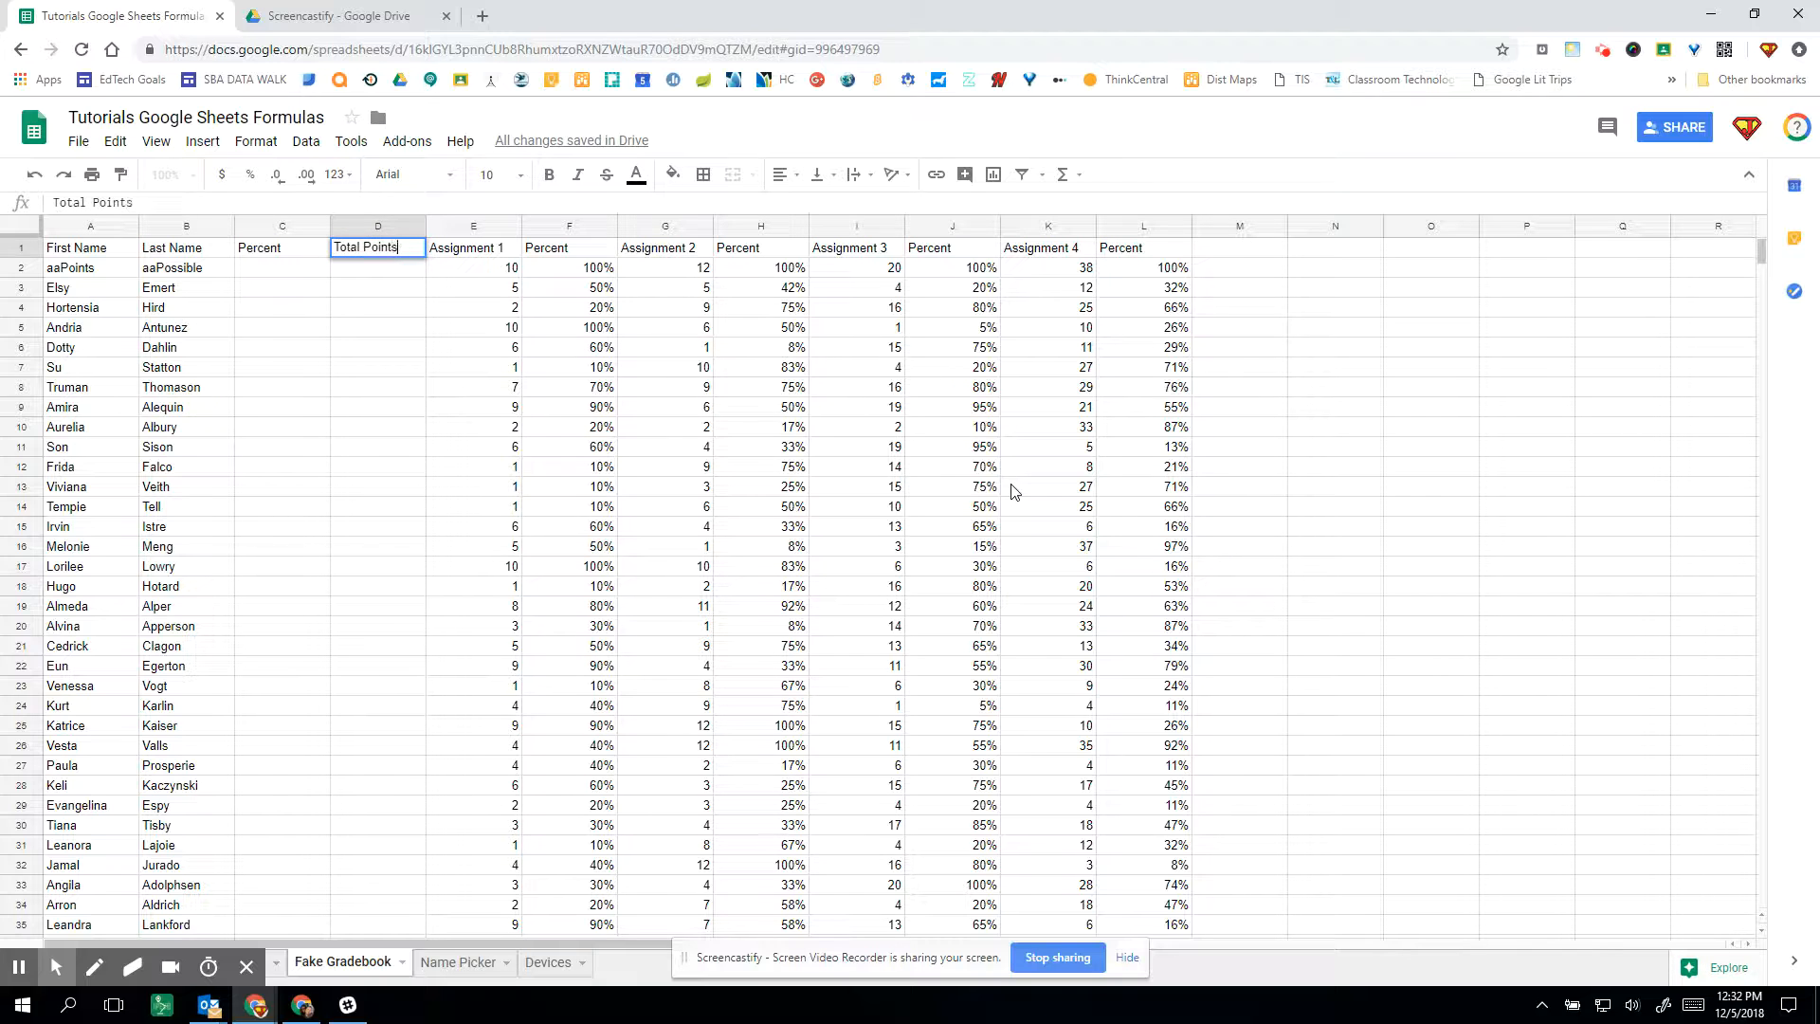
pyautogui.press('Return')
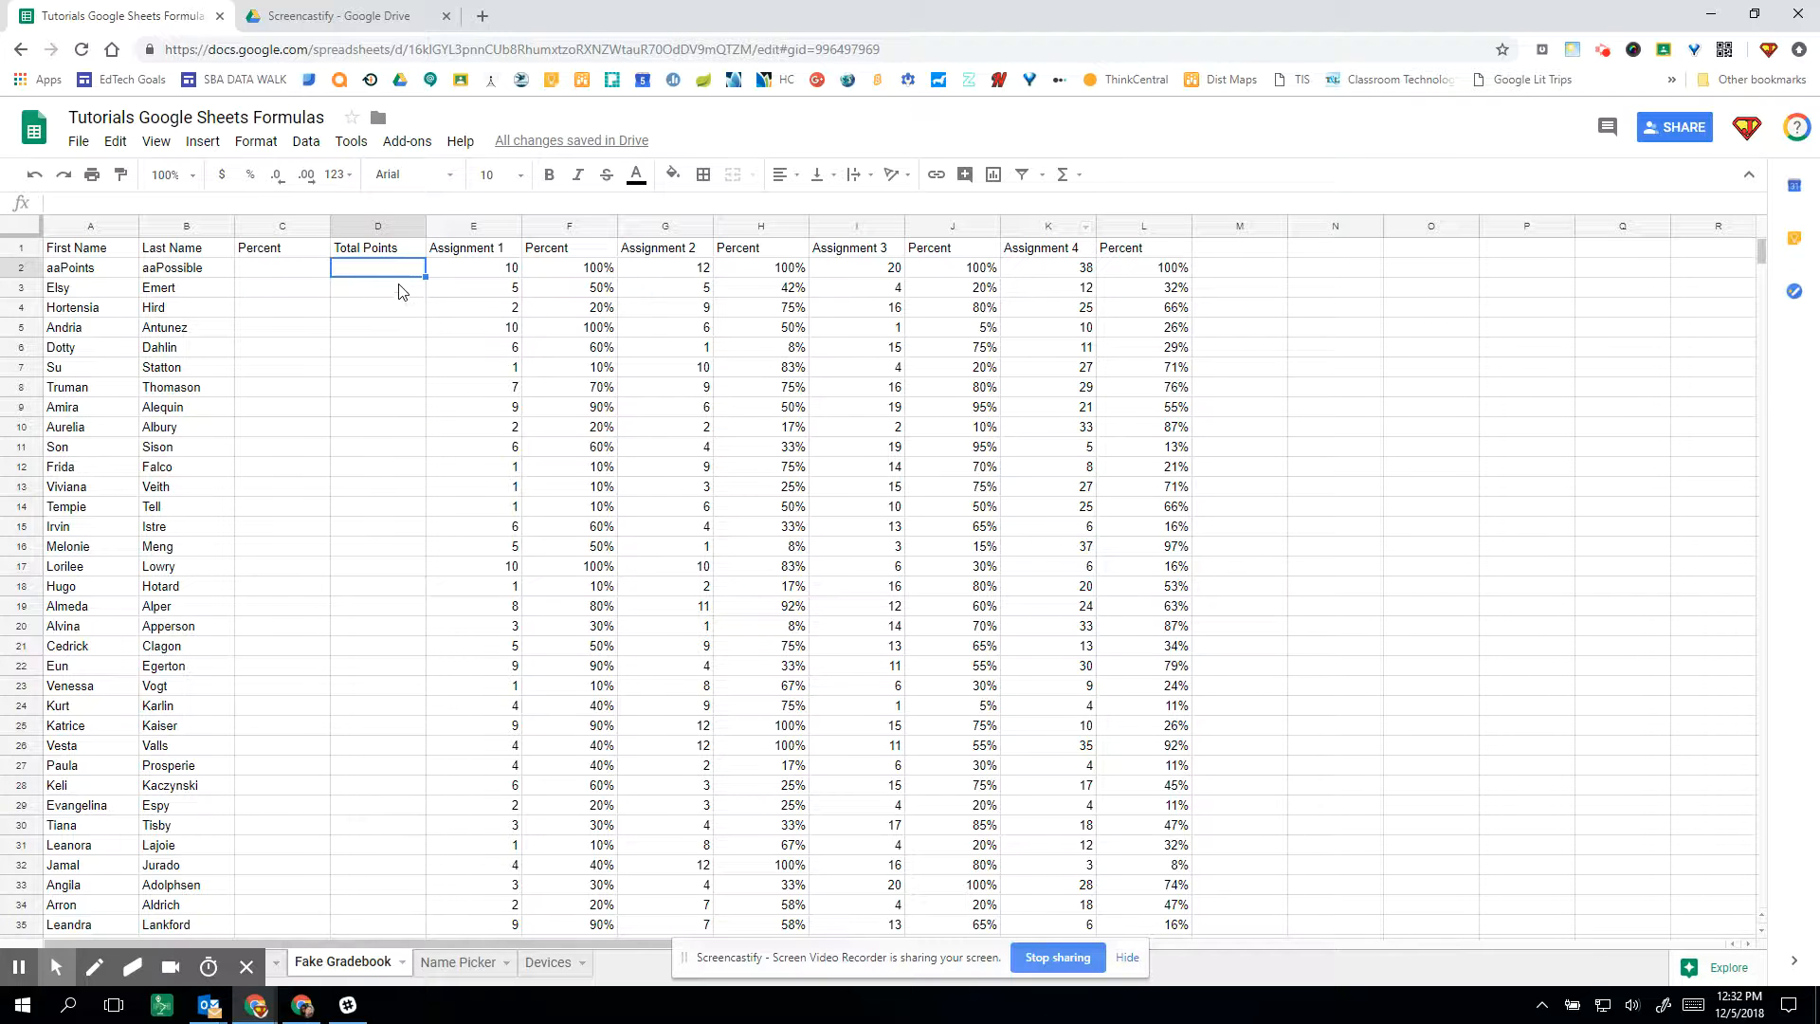
# - Enter =SUM(E2,G2,I2,K2) in D2 to total the points possible on the four assignments
pyautogui.click(1065, 177)
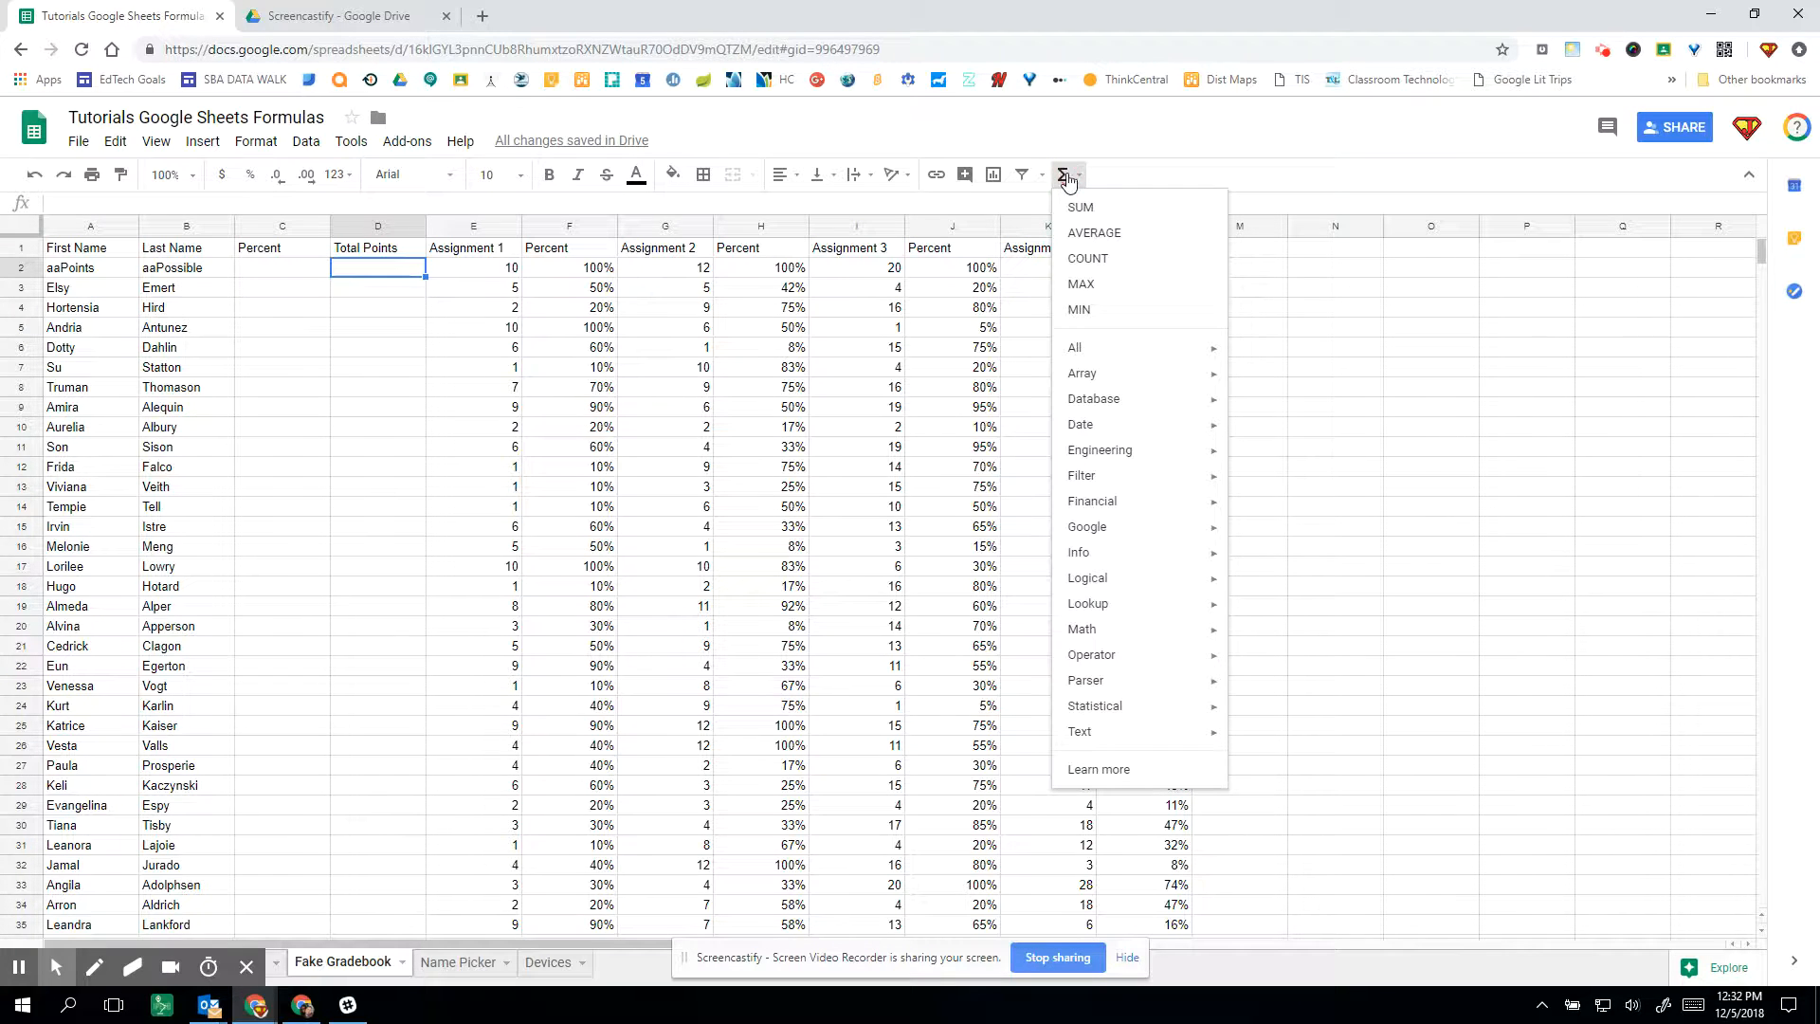
pyautogui.click(1103, 214)
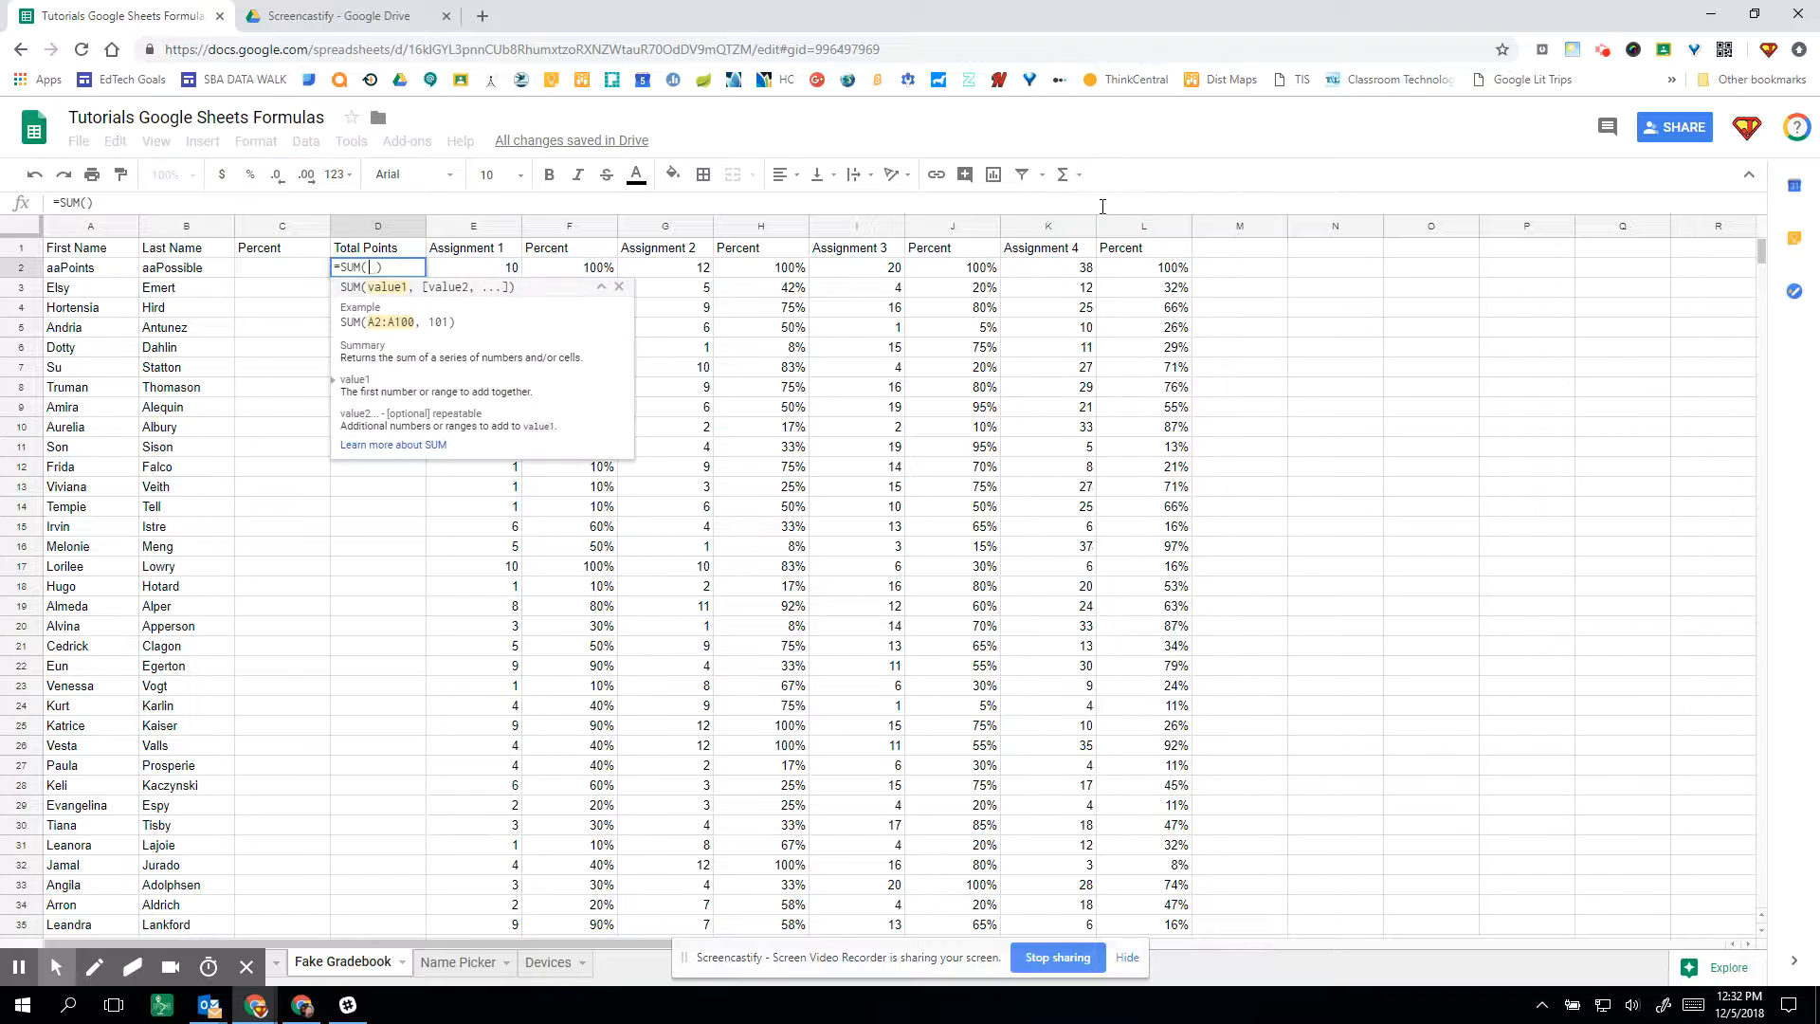
pyautogui.click(493, 269)
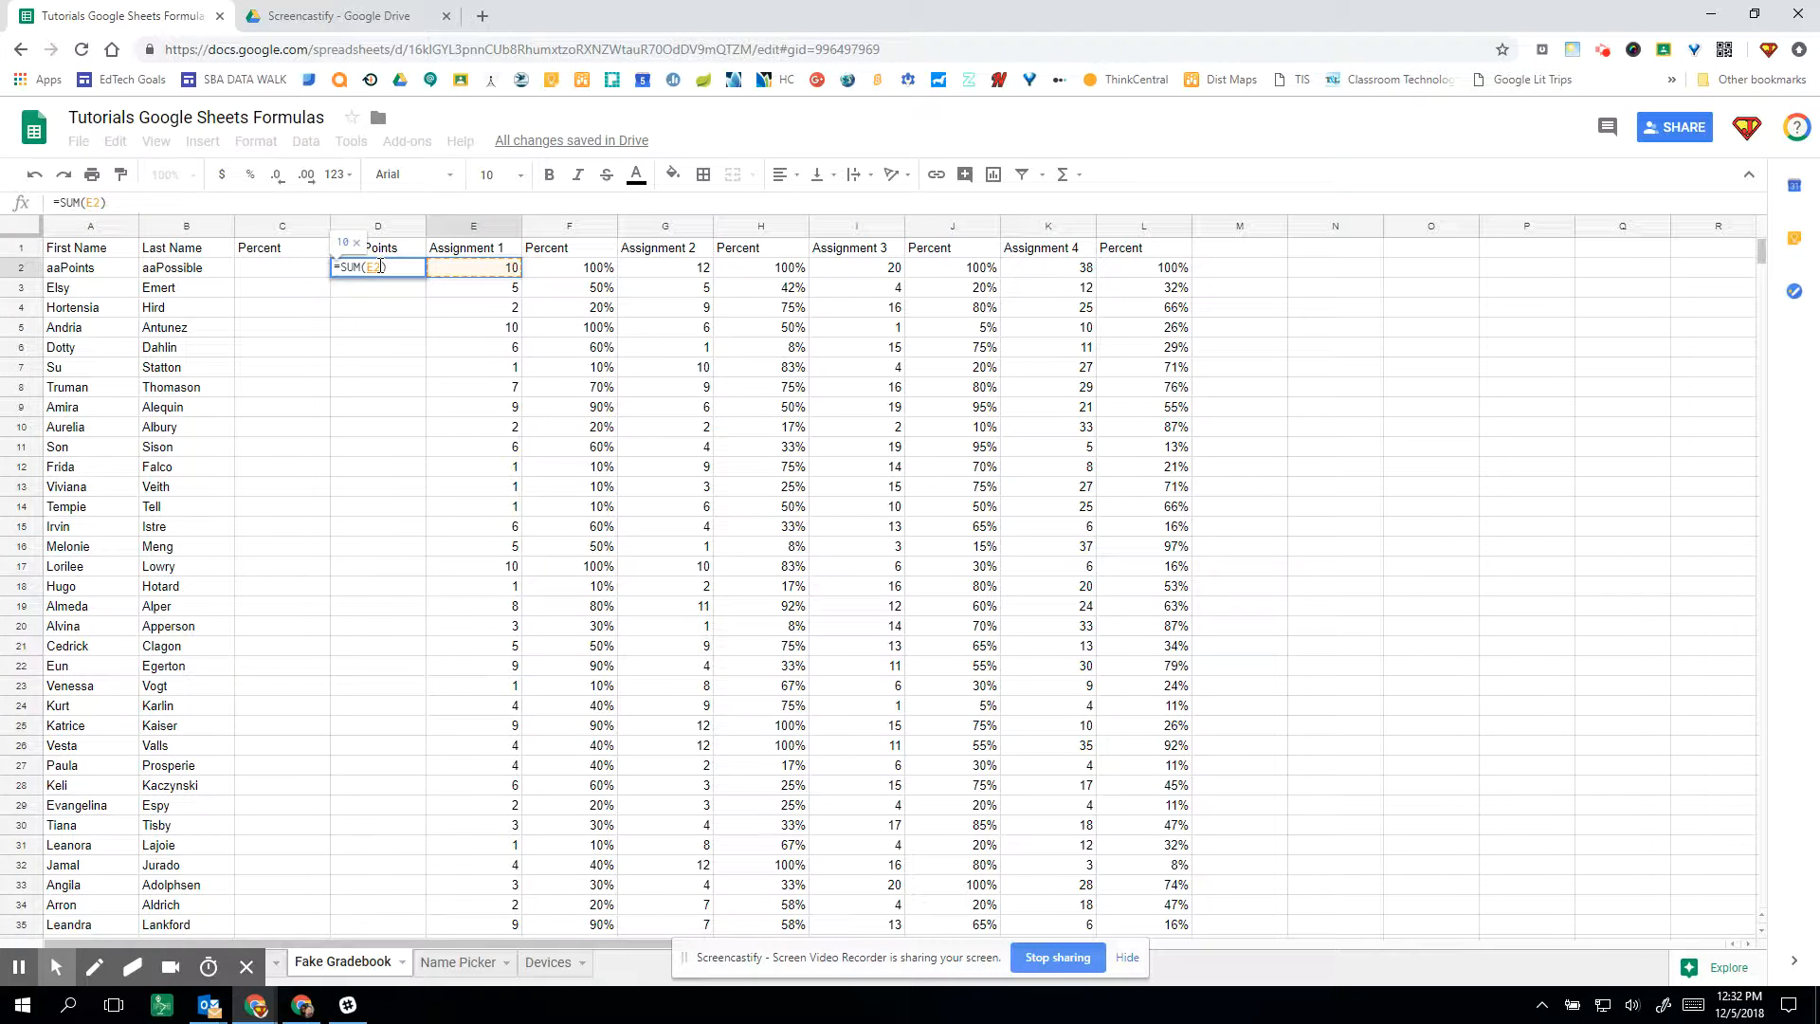
pyautogui.click(383, 267)
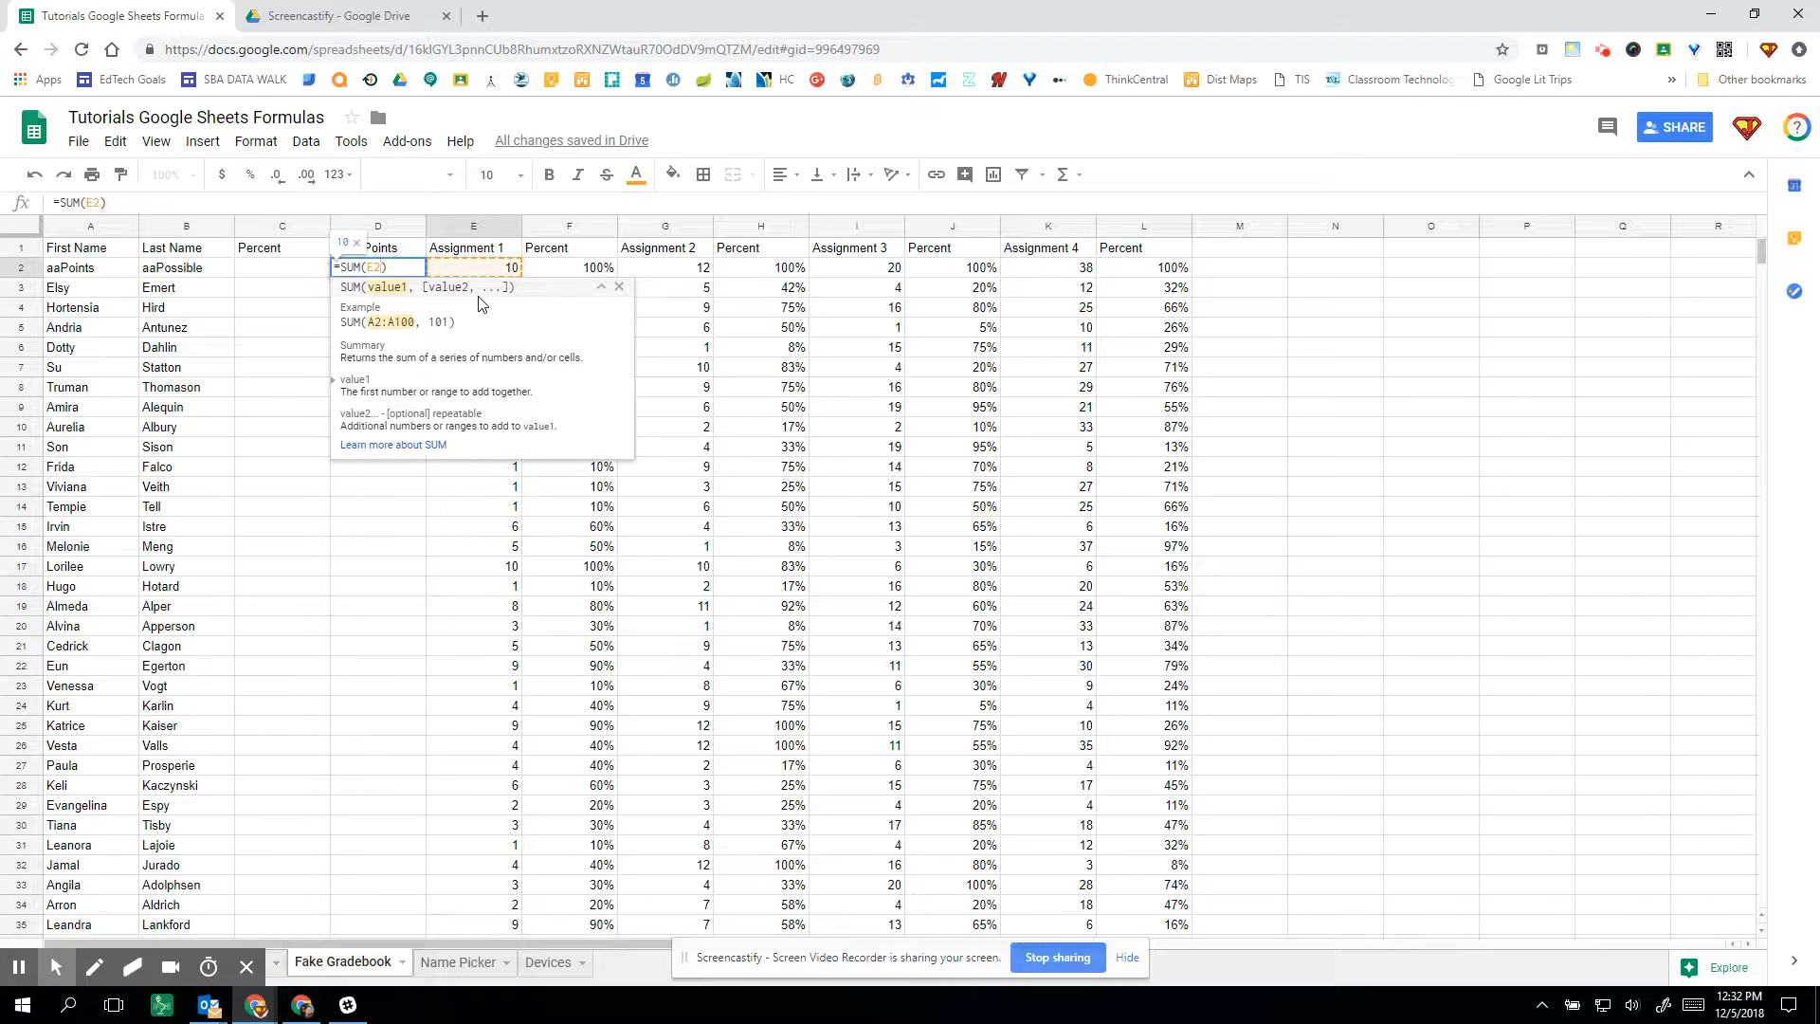
pyautogui.write(',')
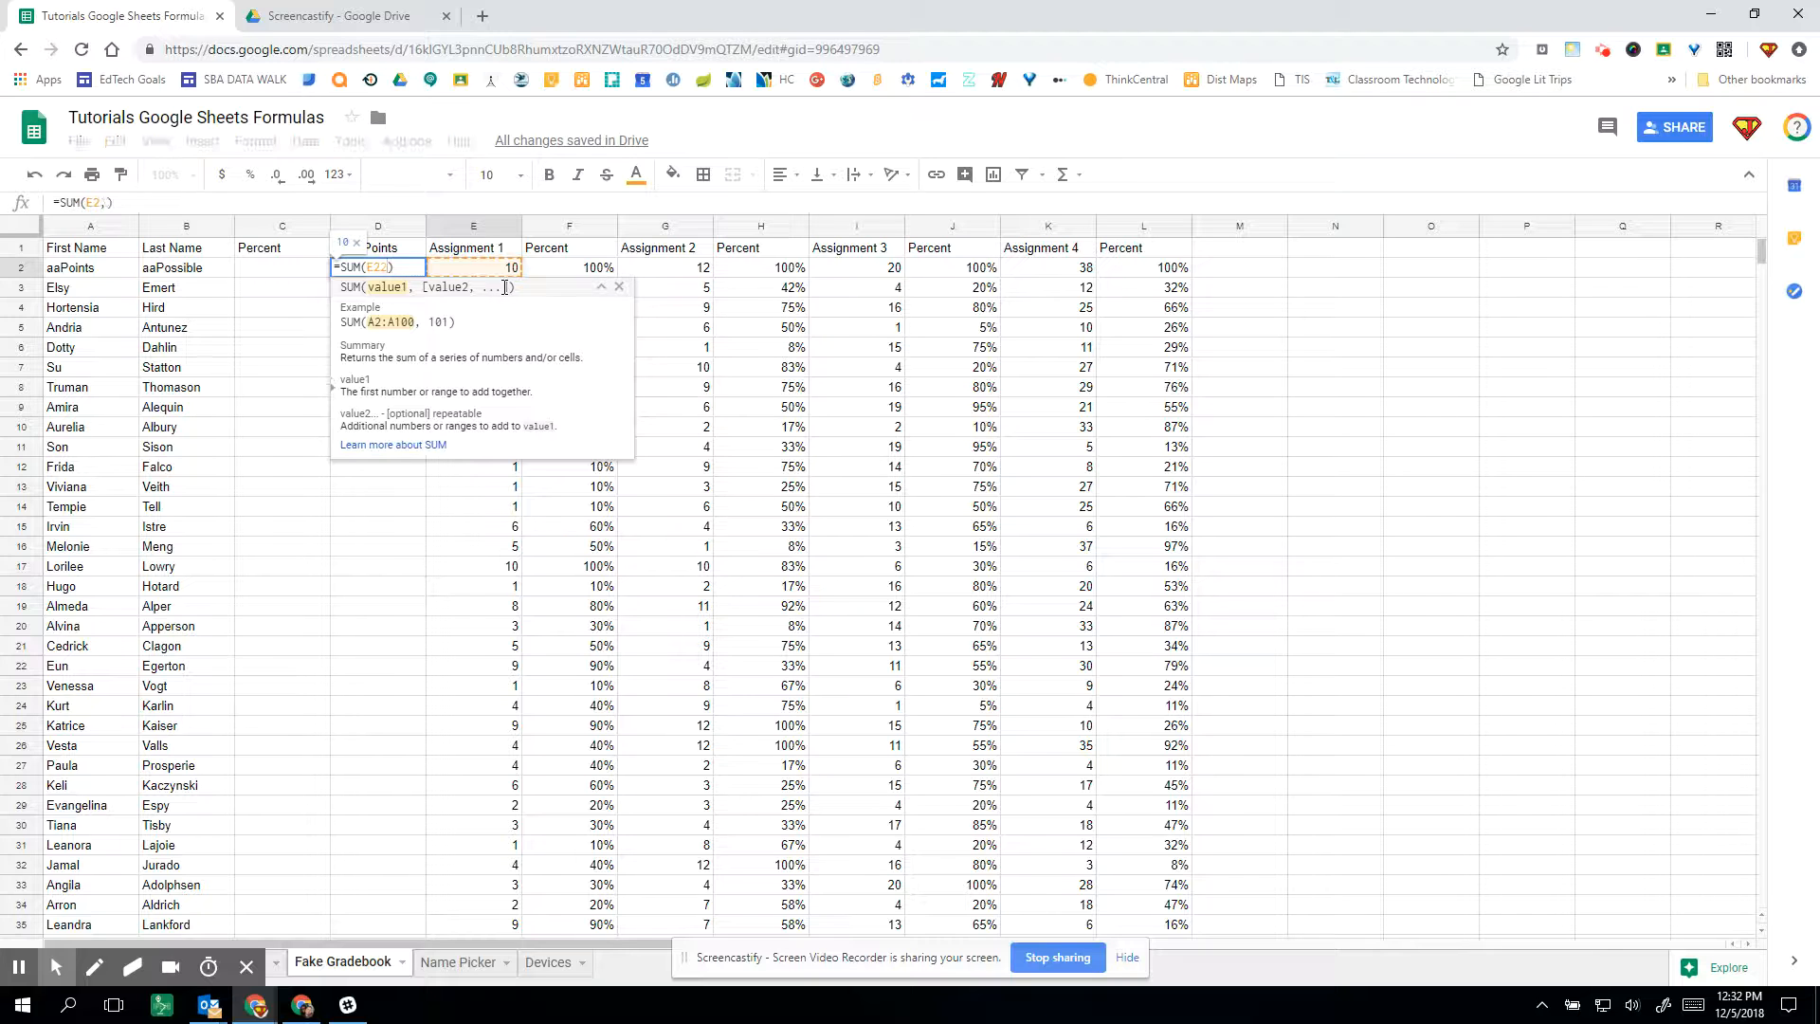
pyautogui.click(667, 271)
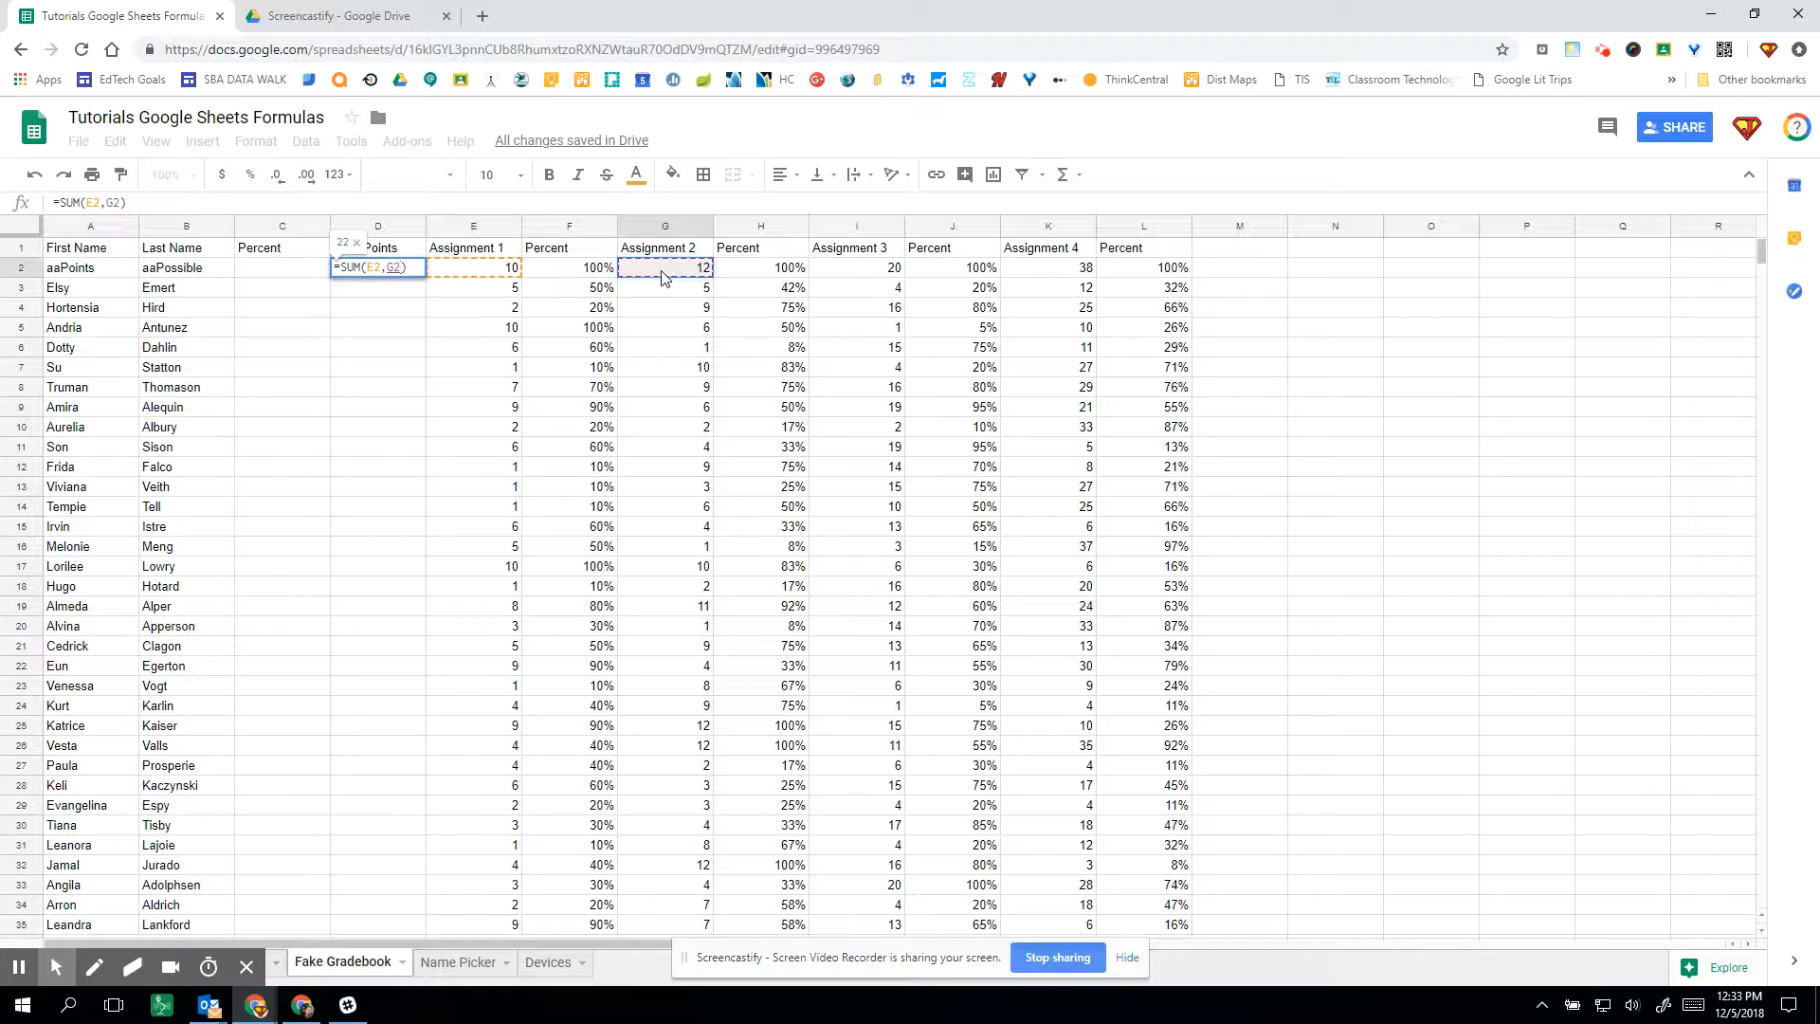
pyautogui.write(',')
pyautogui.click(868, 268)
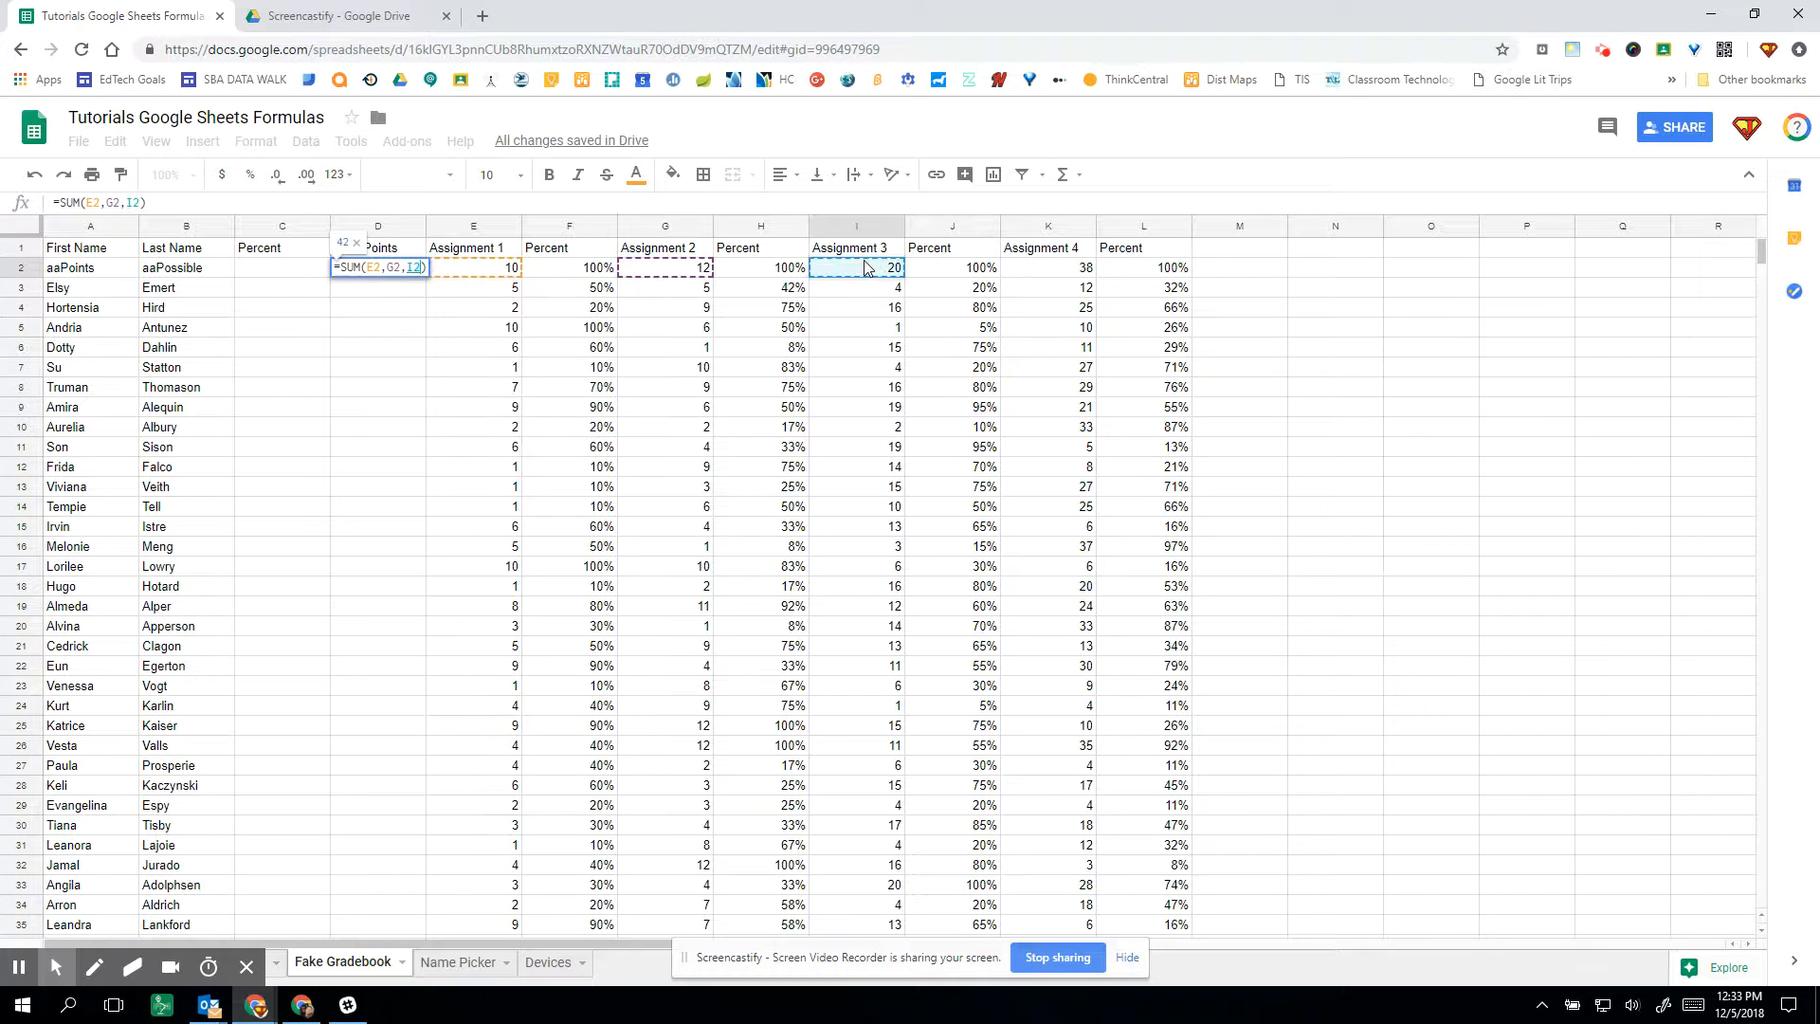
pyautogui.write(',')
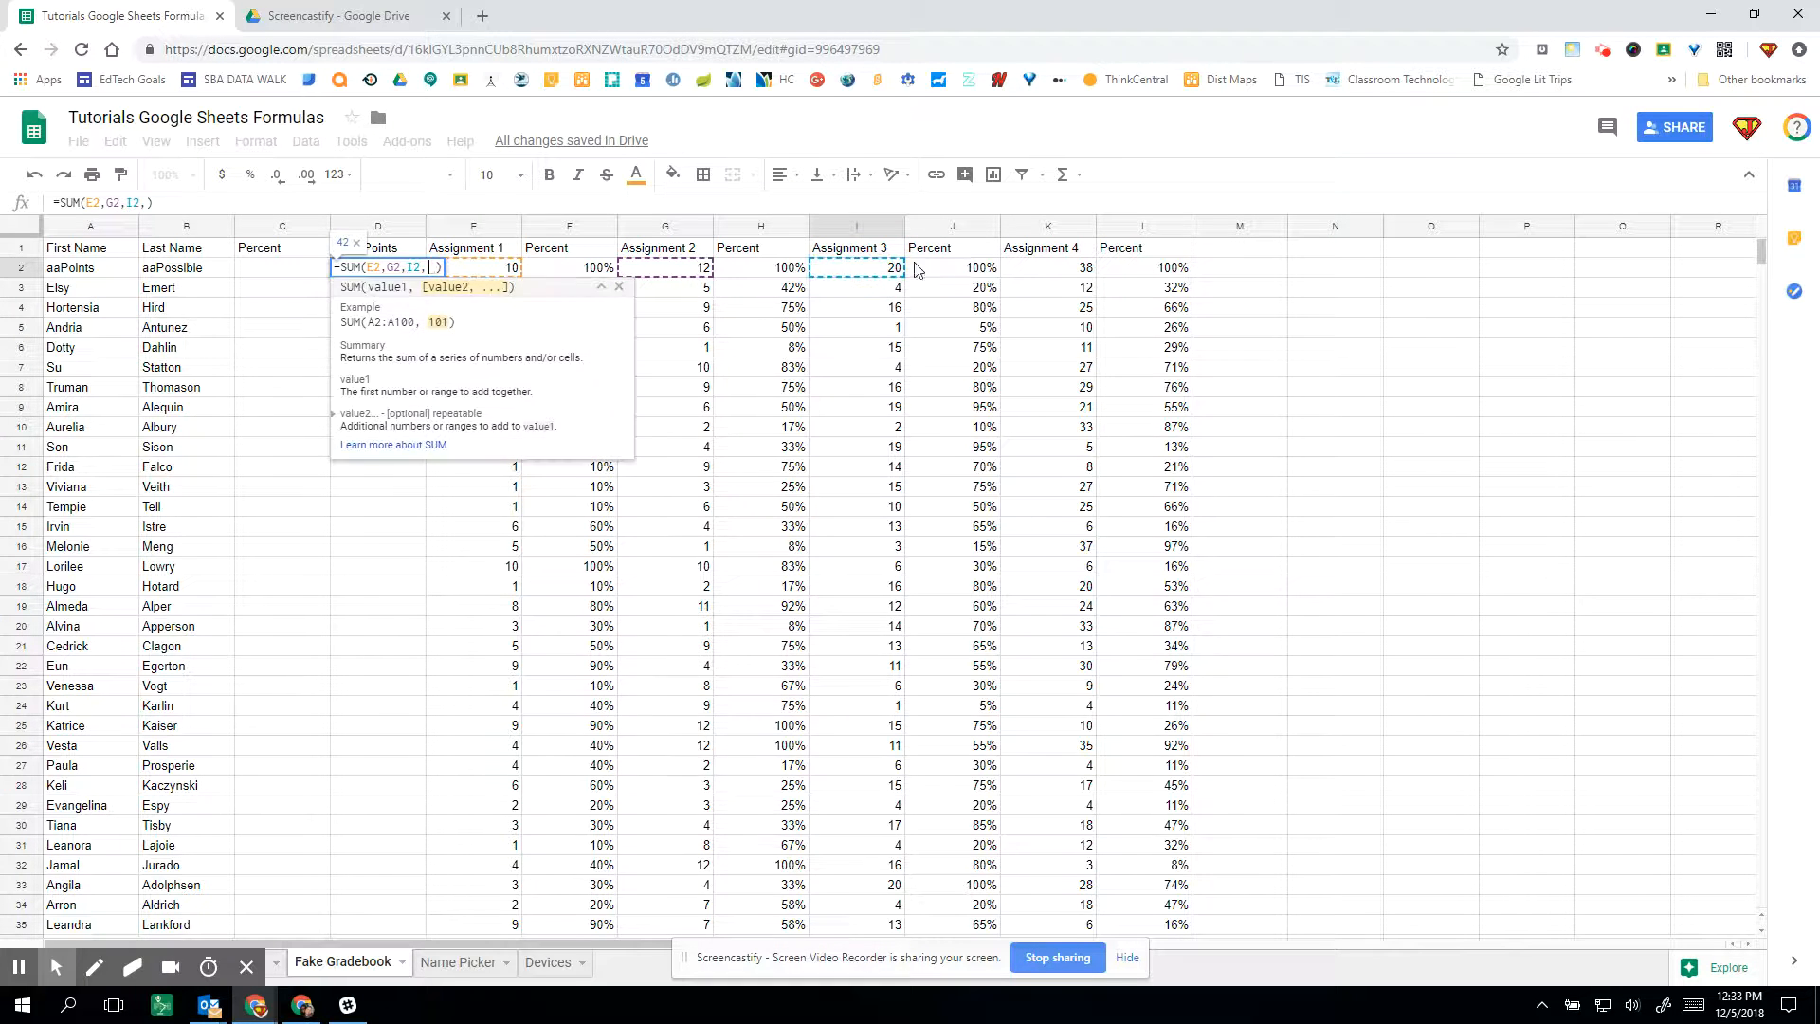
pyautogui.click(1071, 269)
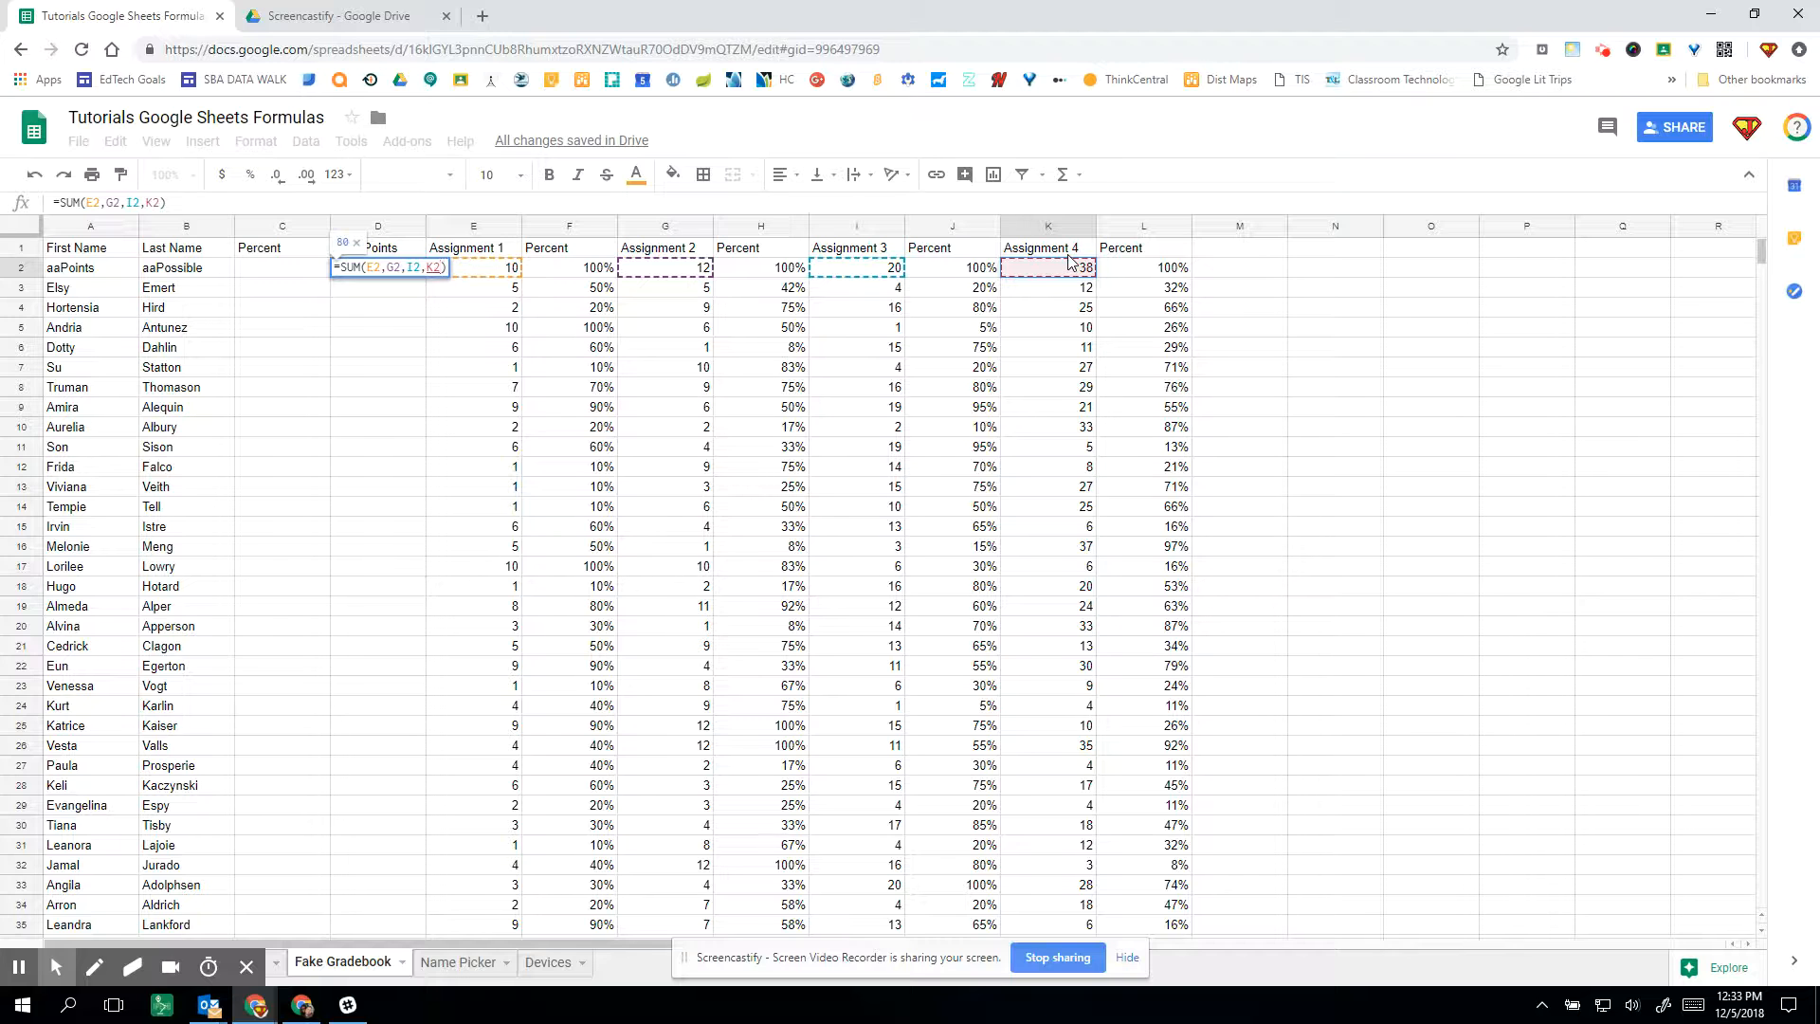
pyautogui.press('Return')
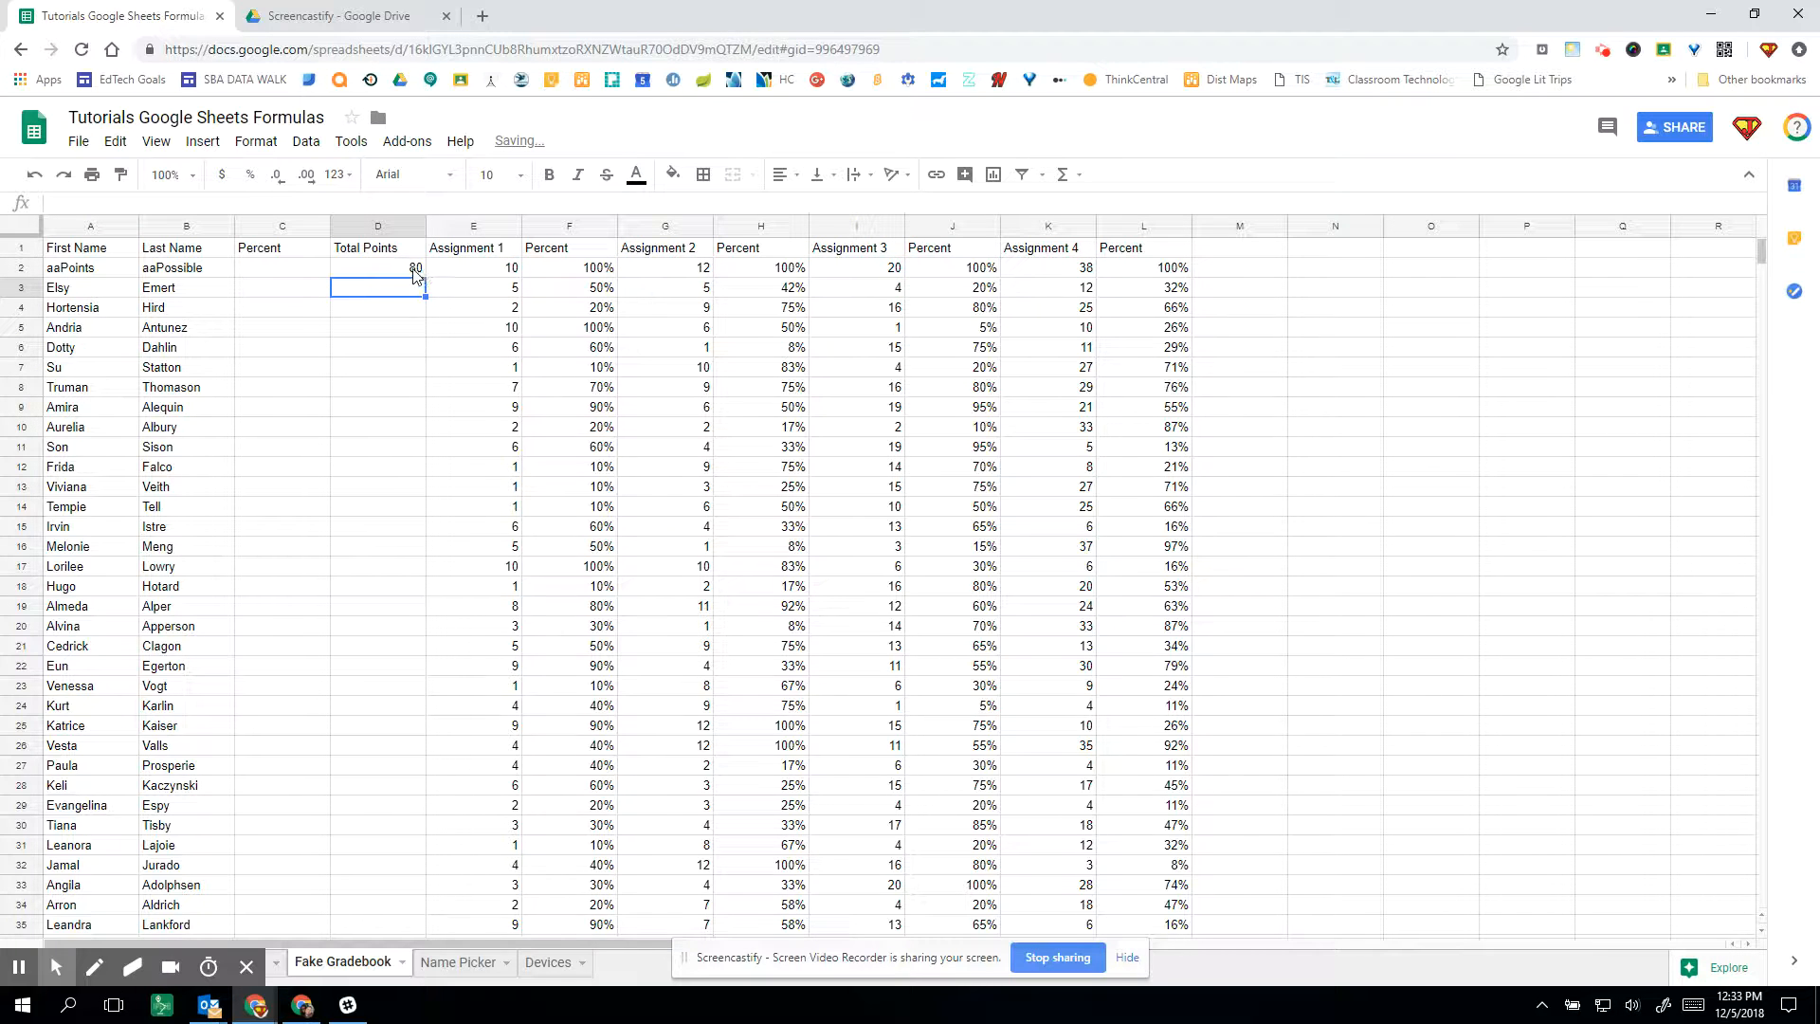
# - Fill the D2 sum formula down the Total Points column to D52
pyautogui.click(415, 275)
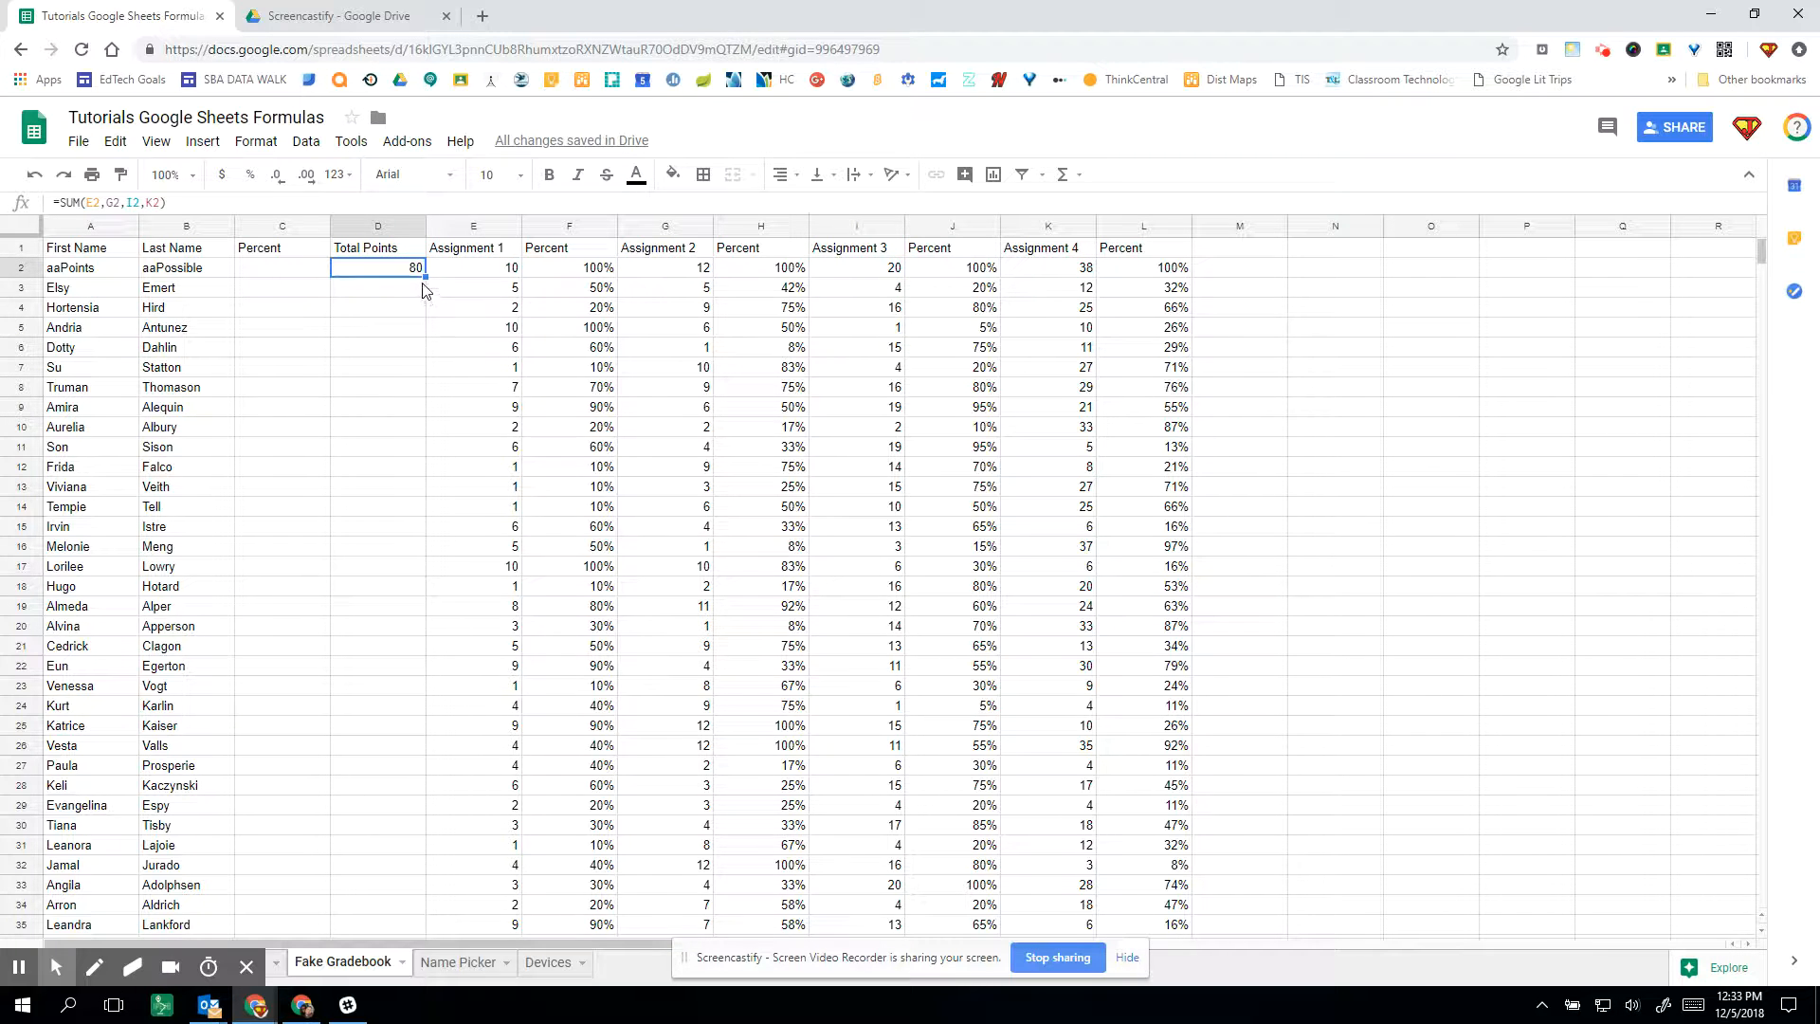
pyautogui.moveTo(425, 276); pyautogui.dragTo(399, 807)
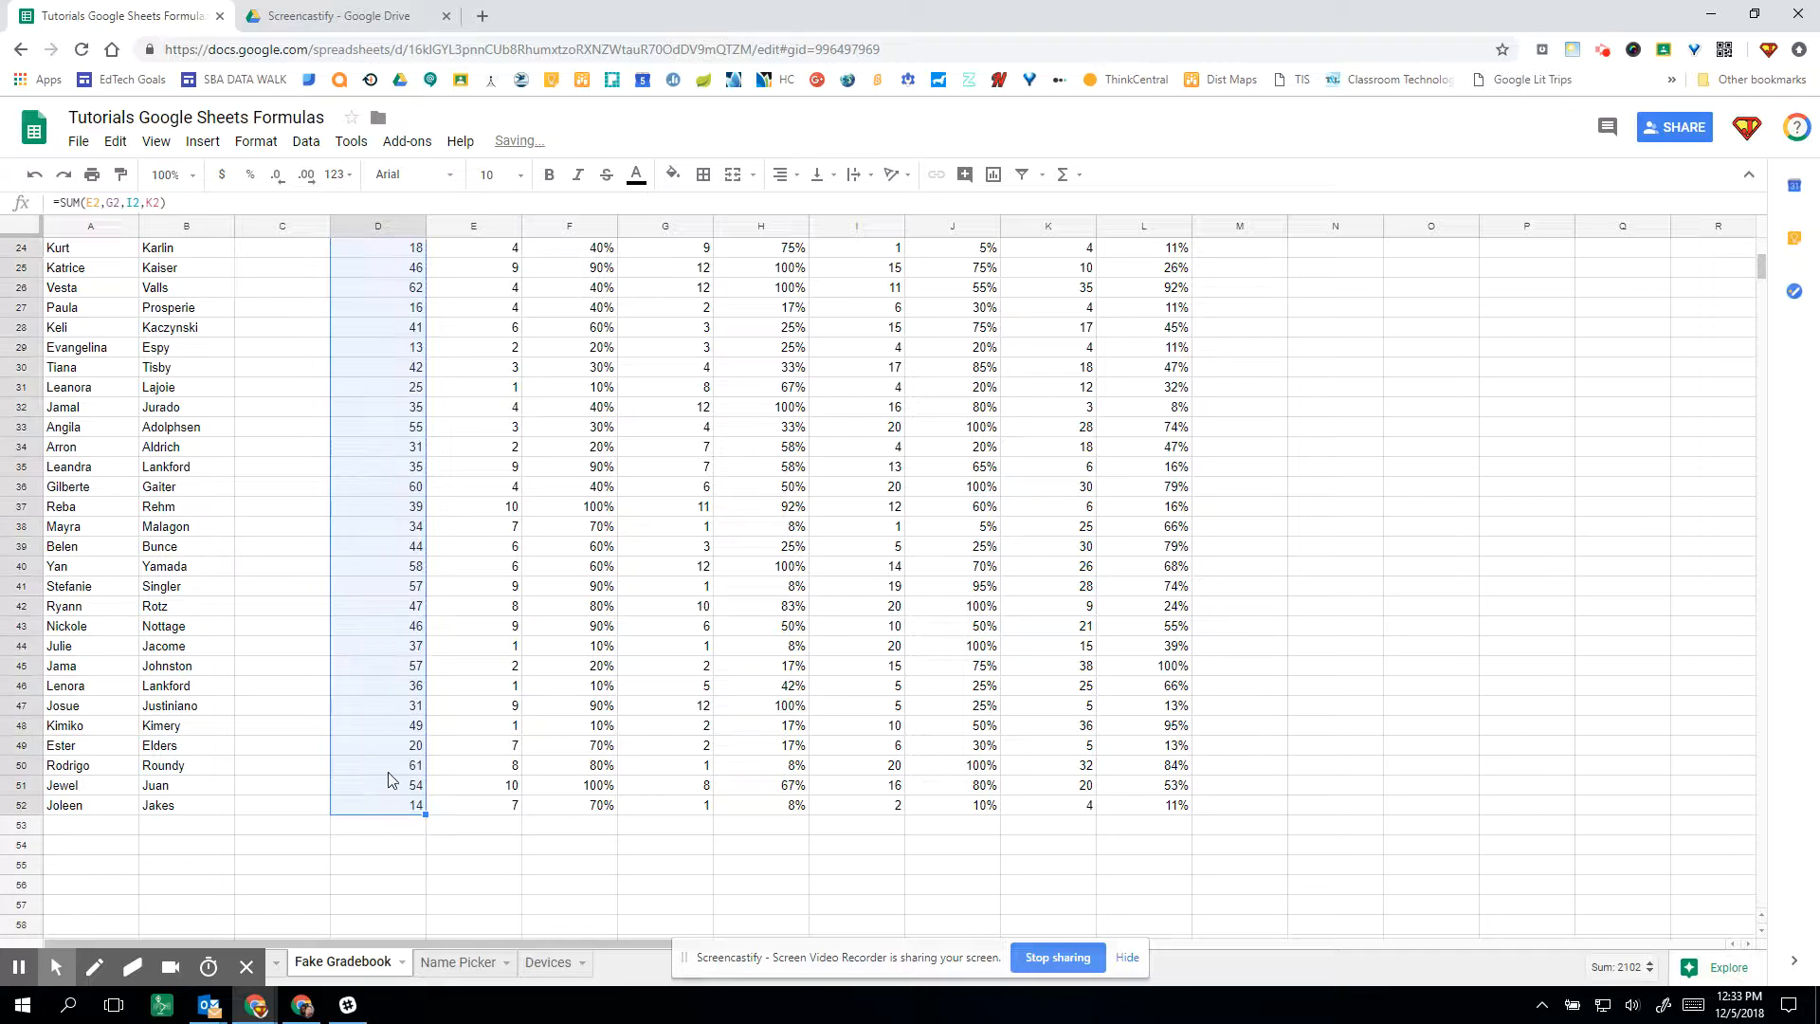
pyautogui.click(381, 693)
# - Clear D52 and re-enter its total as =SUM(E52,G52,I52,K52)
pyautogui.click(402, 807)
pyautogui.press('Delete')
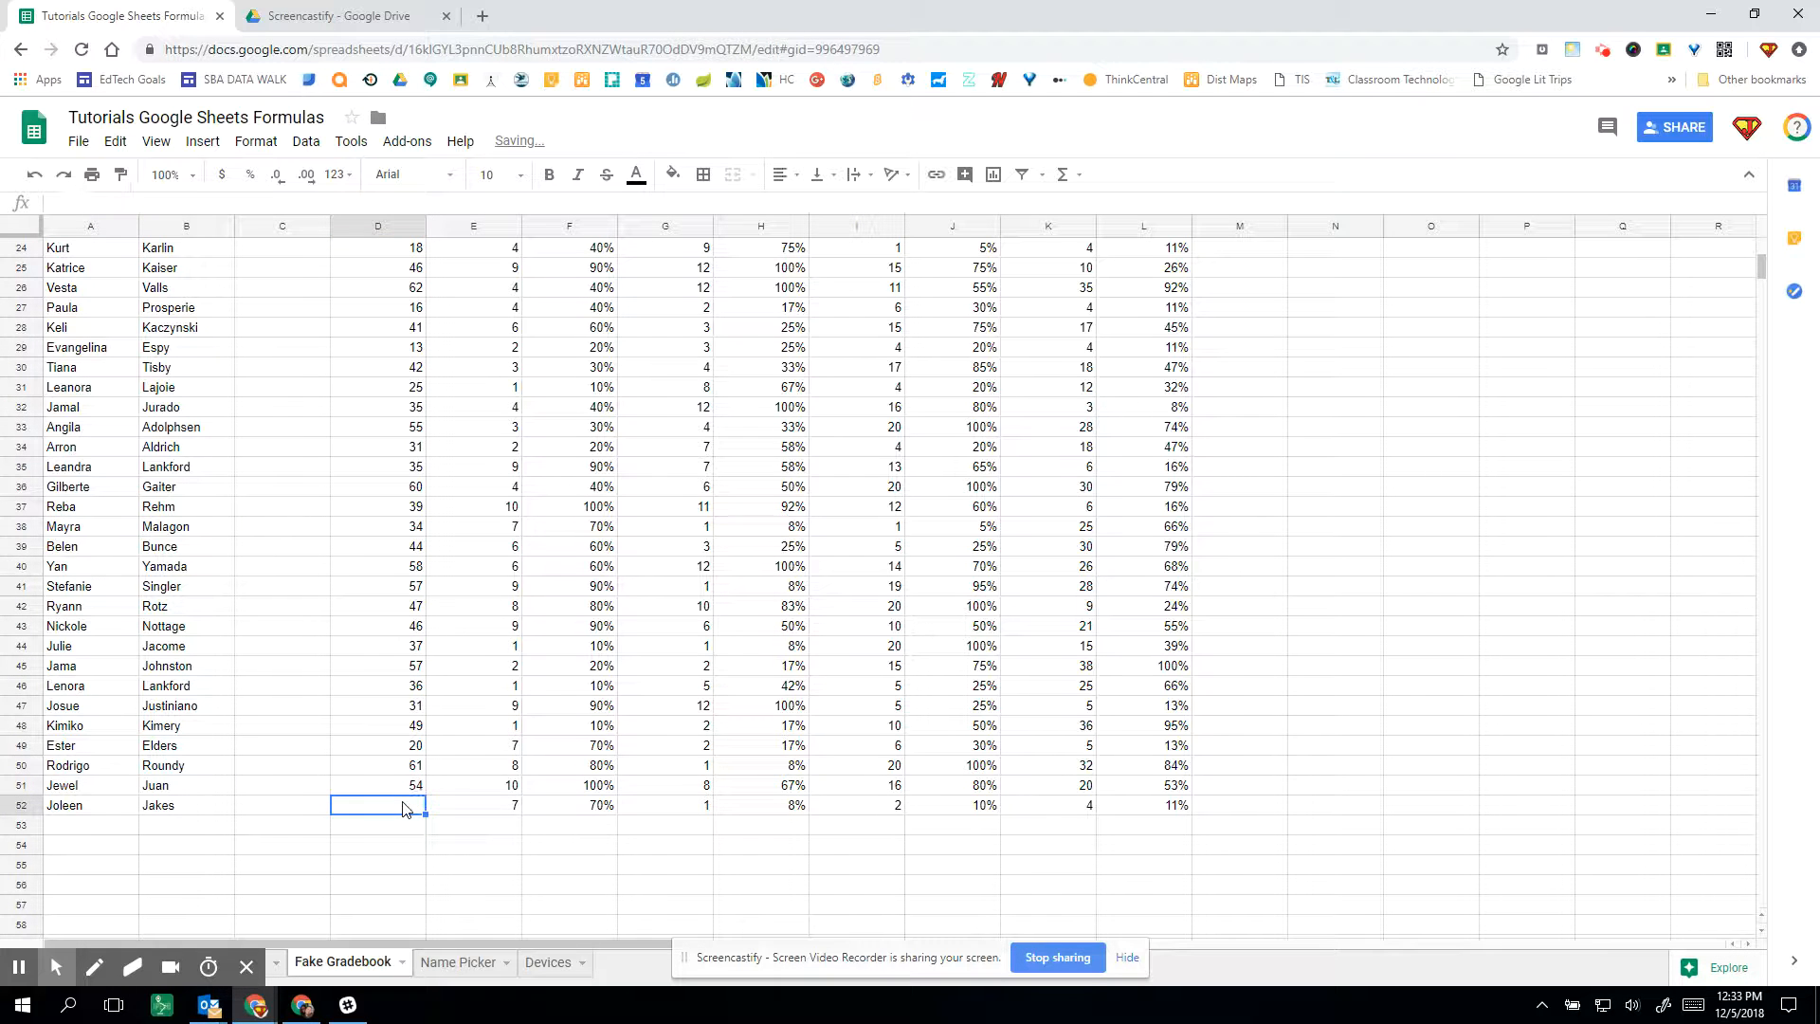
pyautogui.click(1064, 175)
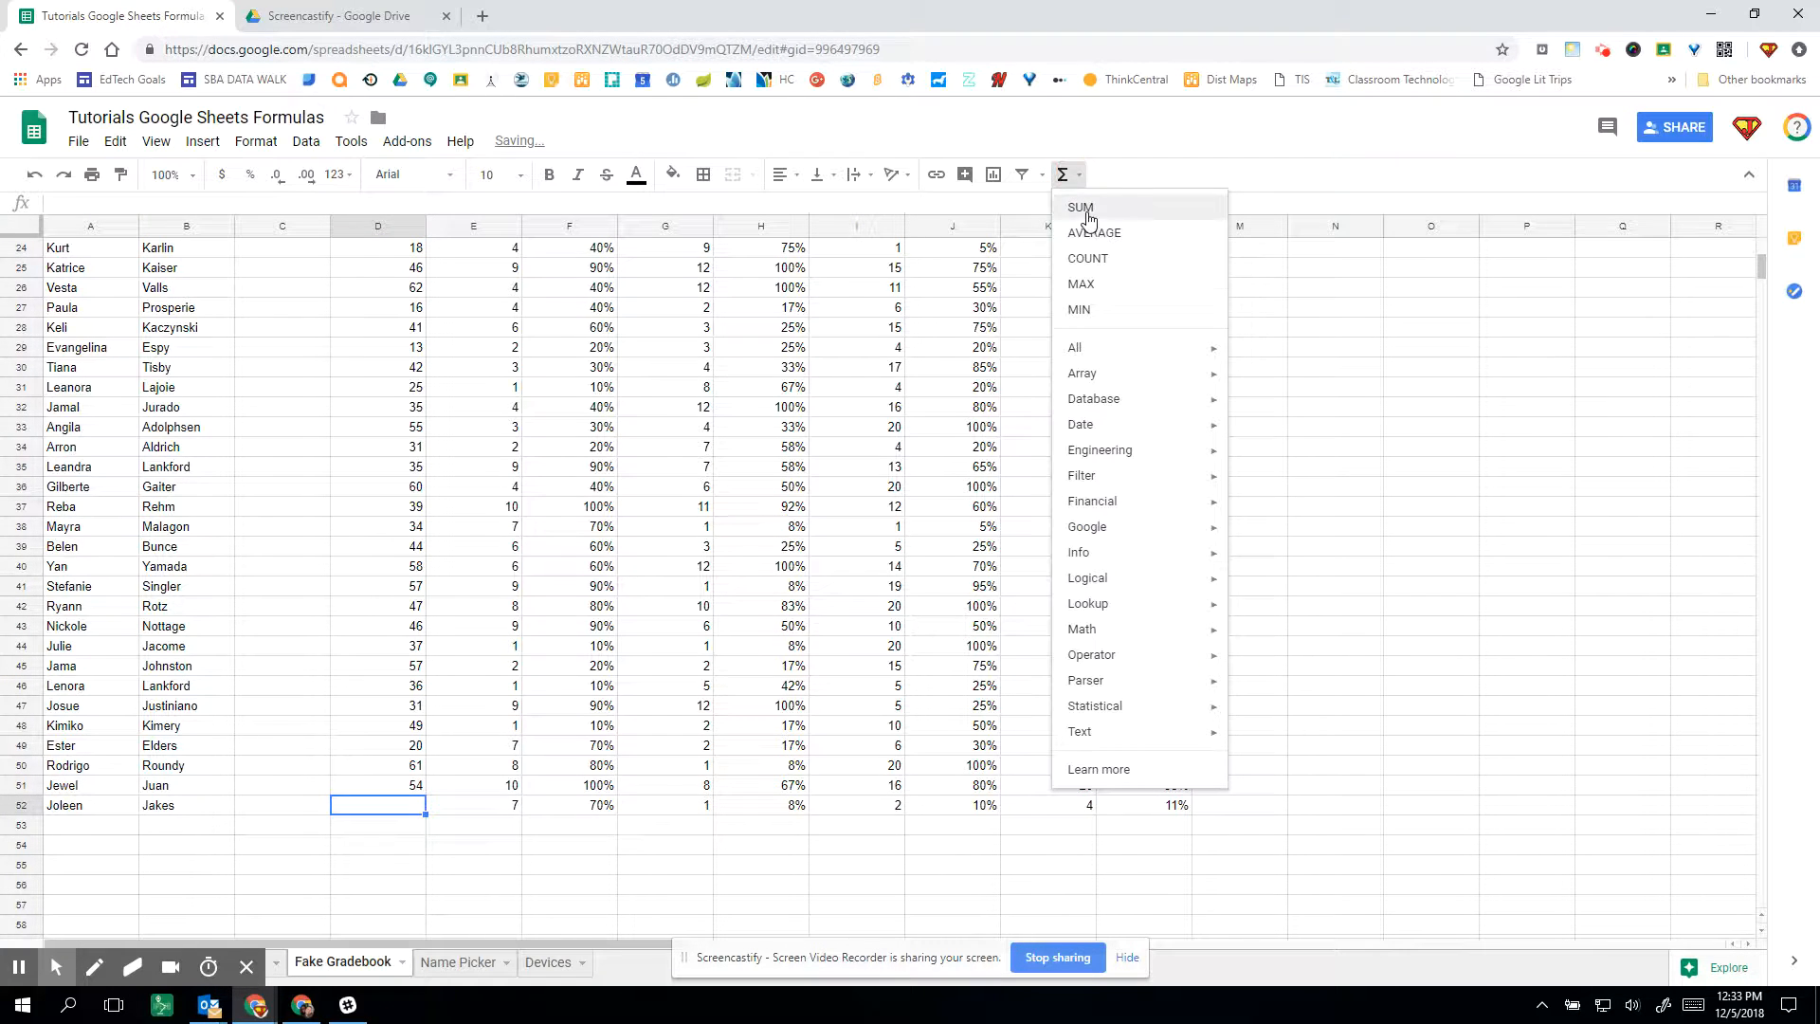
pyautogui.click(1086, 211)
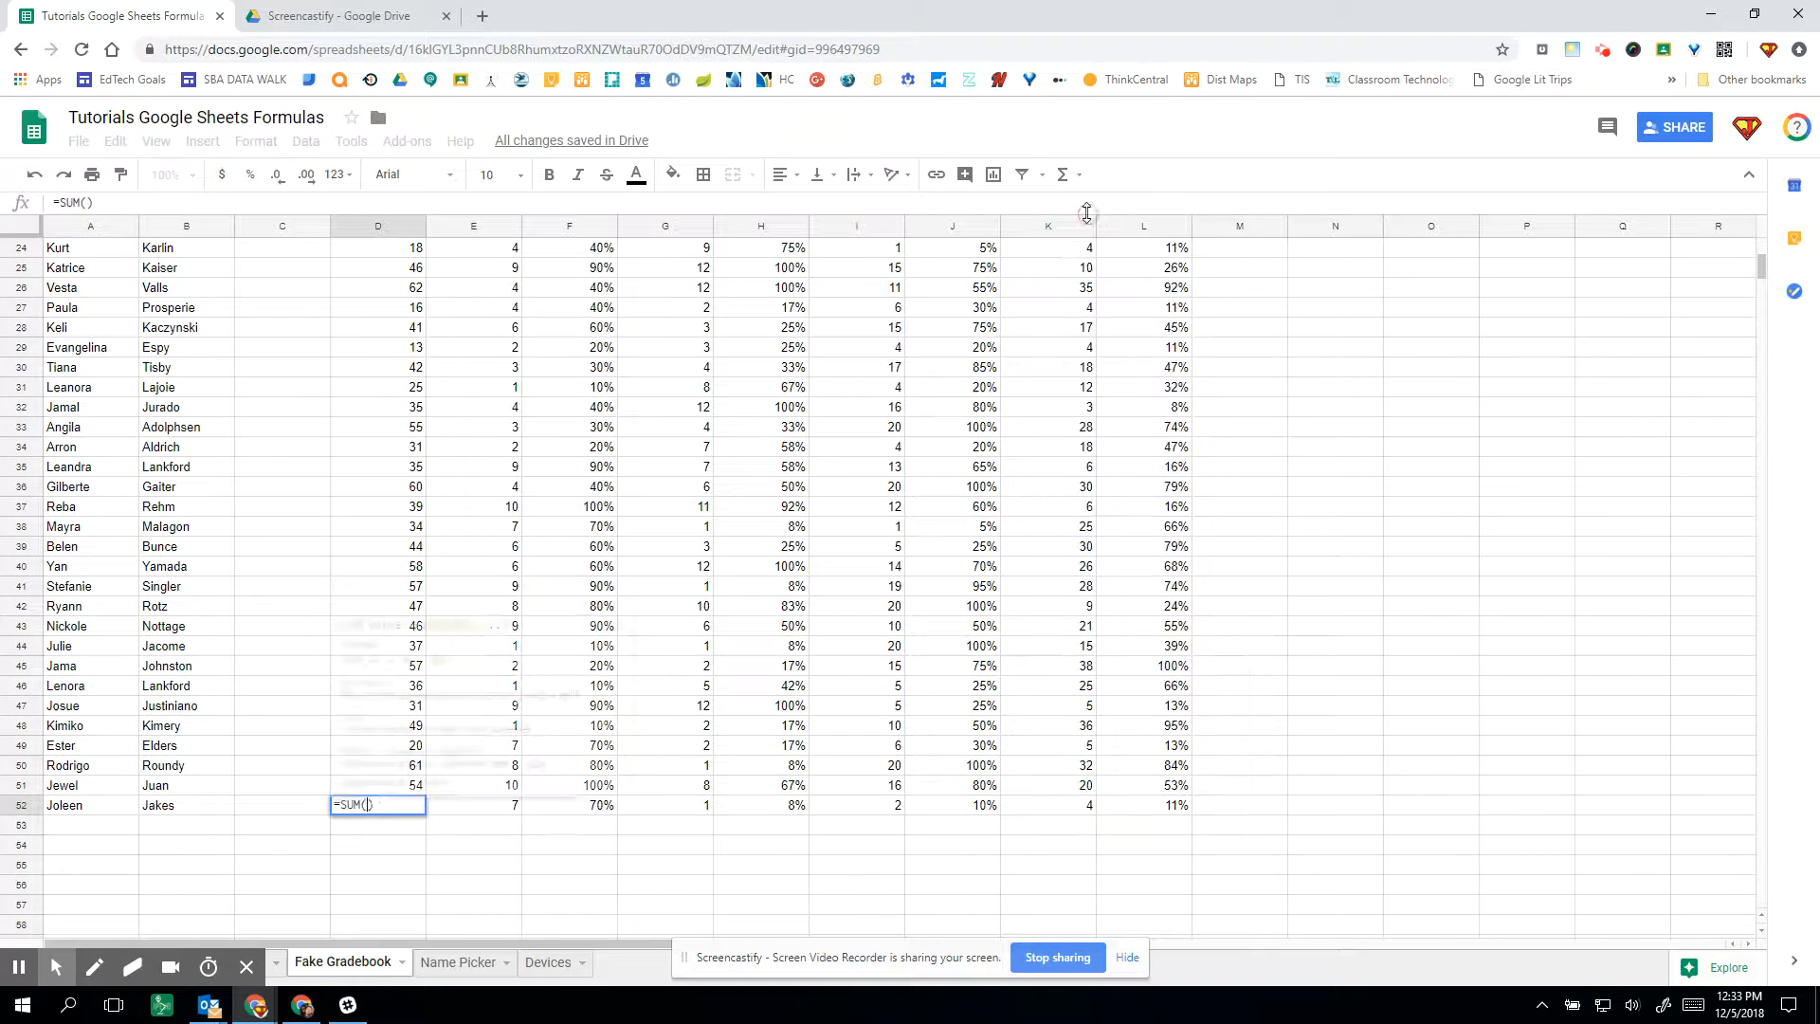
pyautogui.click(499, 813)
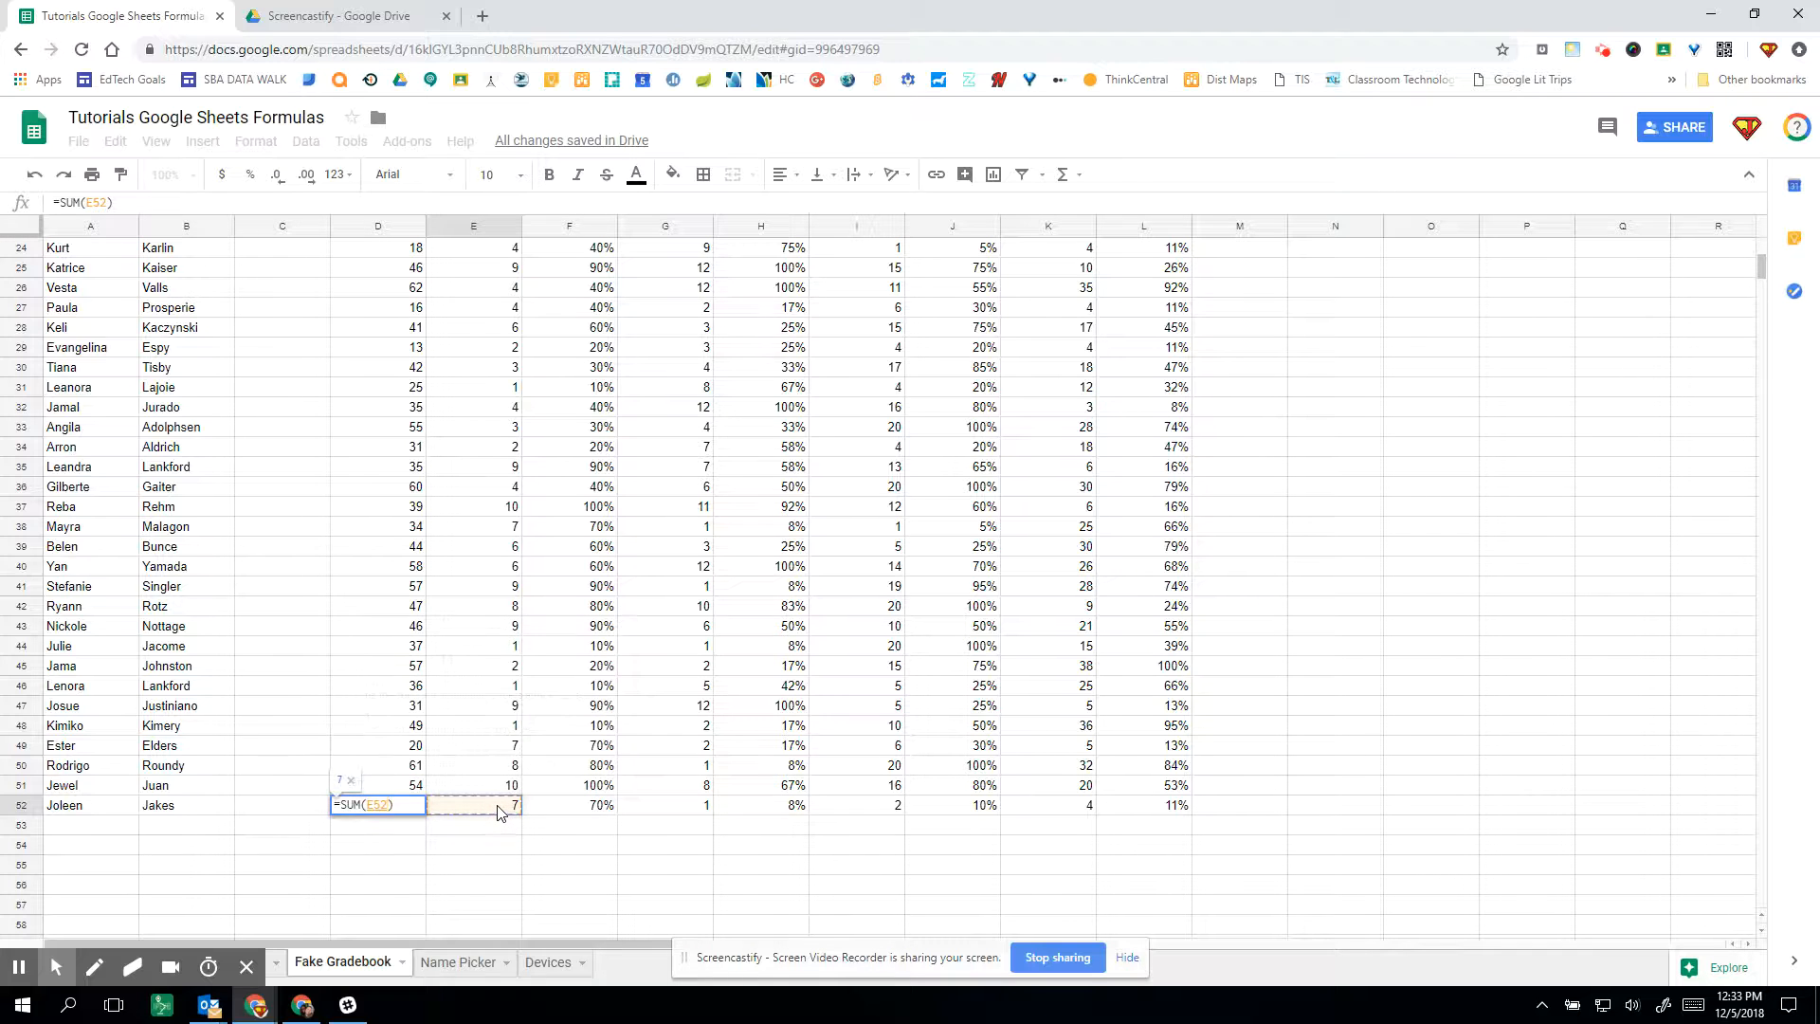
pyautogui.write(',')
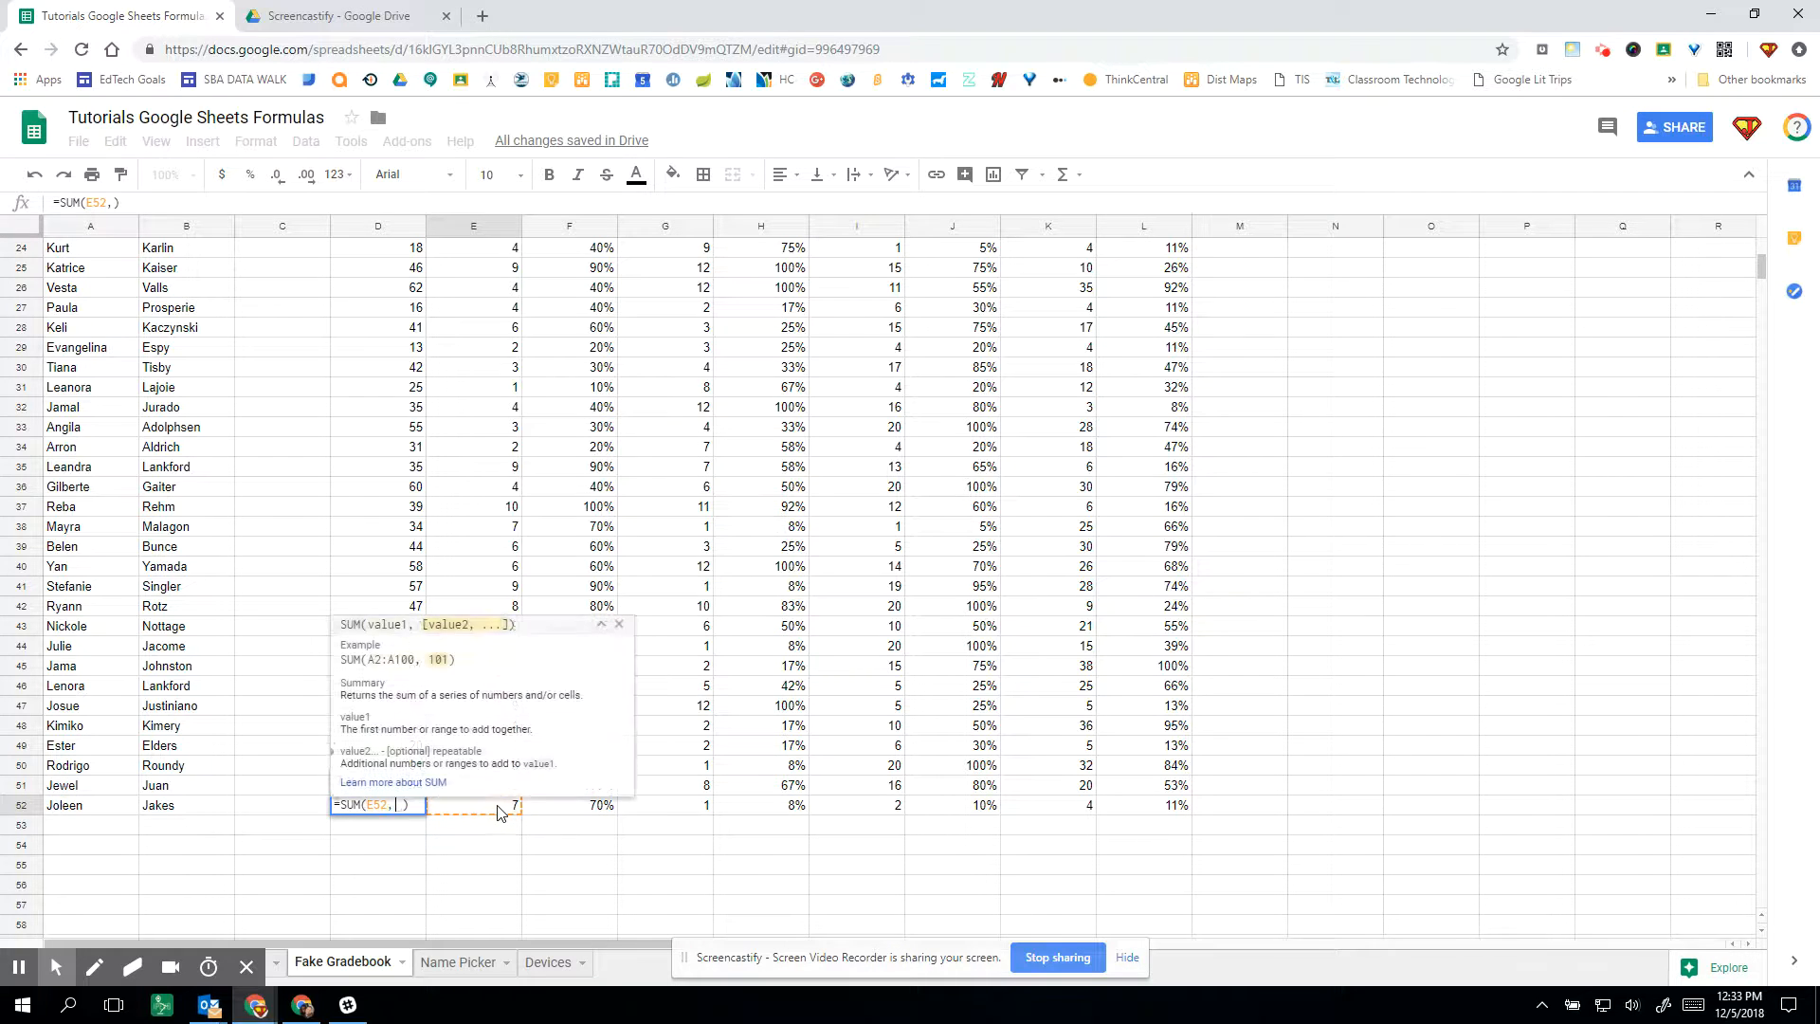
pyautogui.click(685, 813)
pyautogui.write(',')
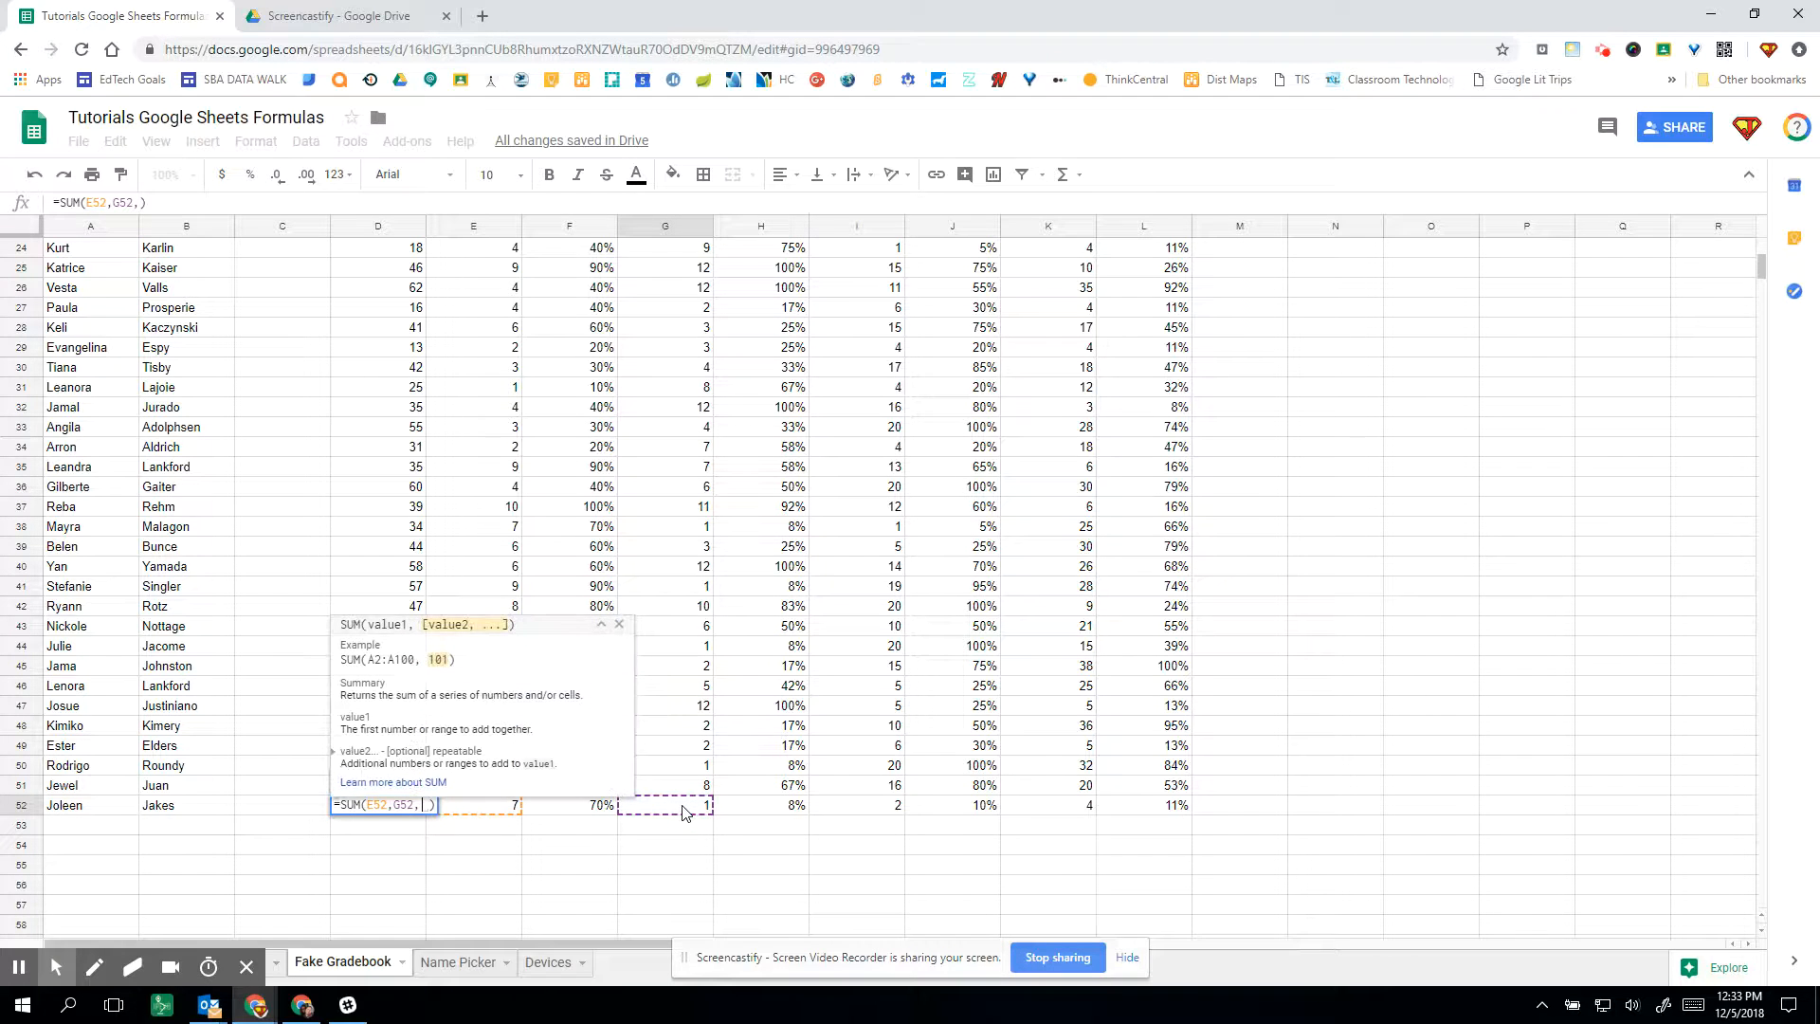
pyautogui.click(879, 811)
pyautogui.write(',')
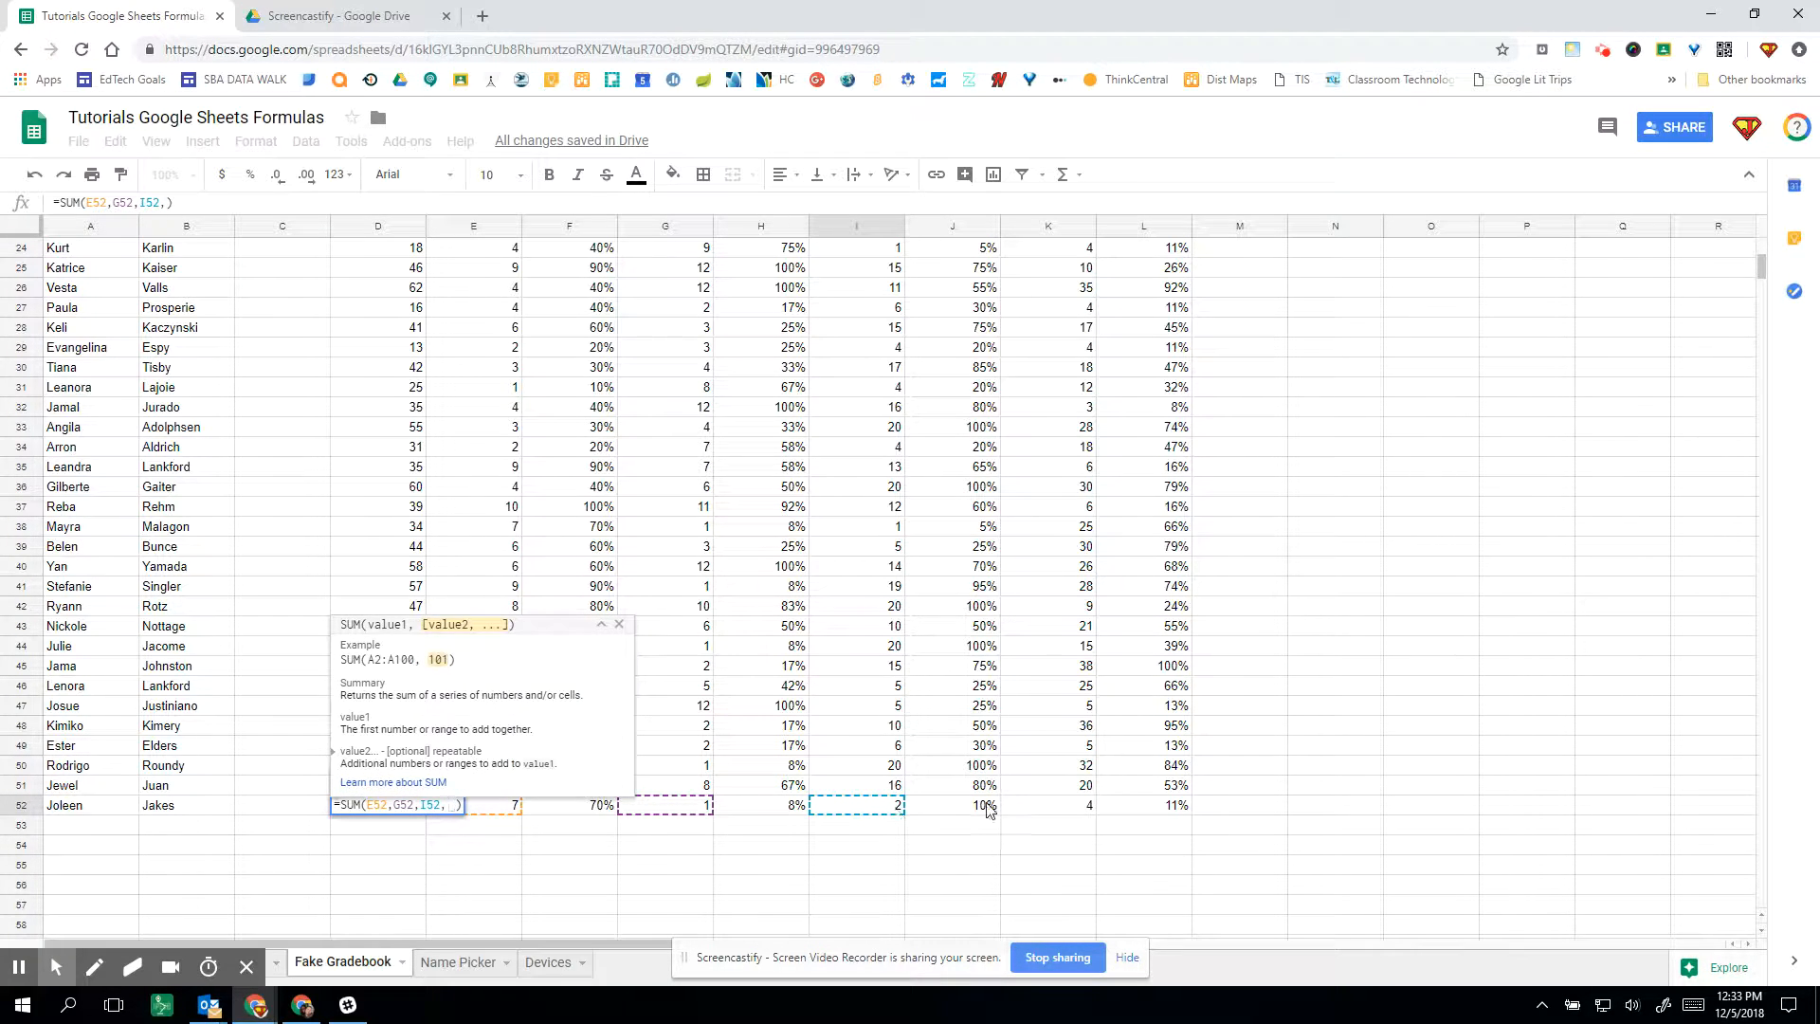
pyautogui.click(1022, 806)
pyautogui.press('Return')
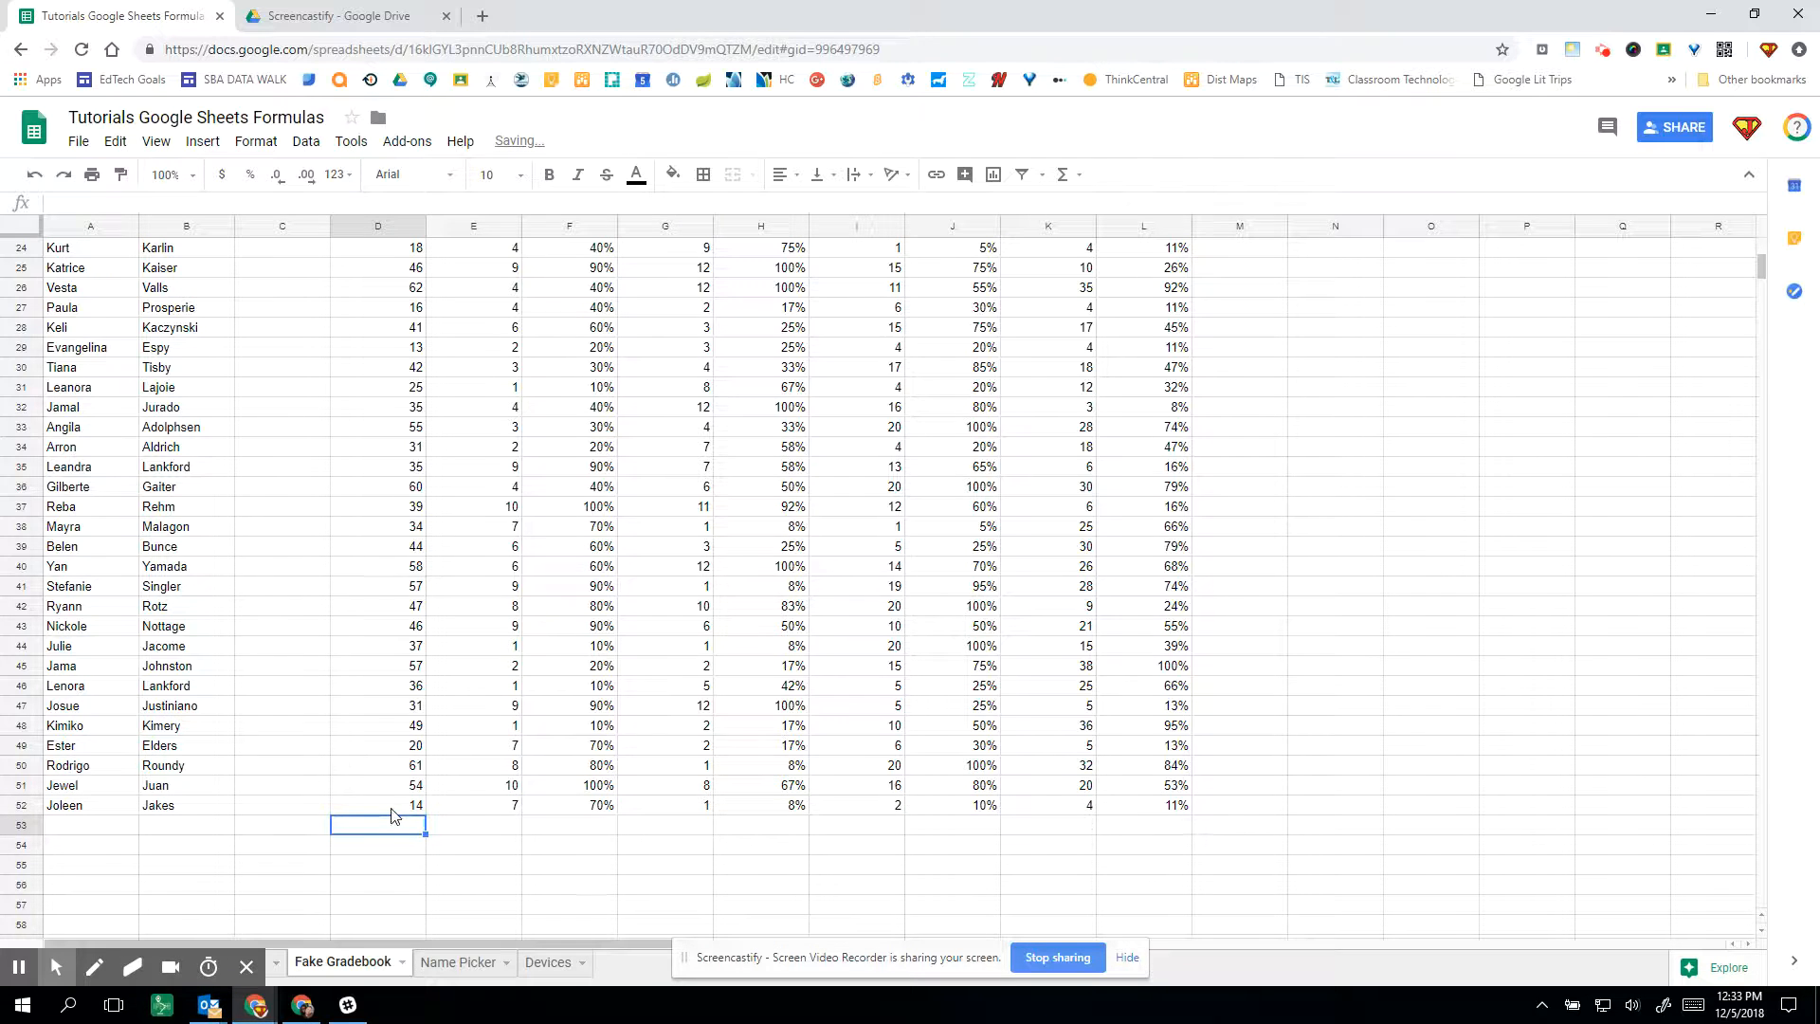
# - Enter the overall percent formula =D3/D$2 in C3, locking the row of the points-possible cell
pyautogui.scroll(8, 395, 815)
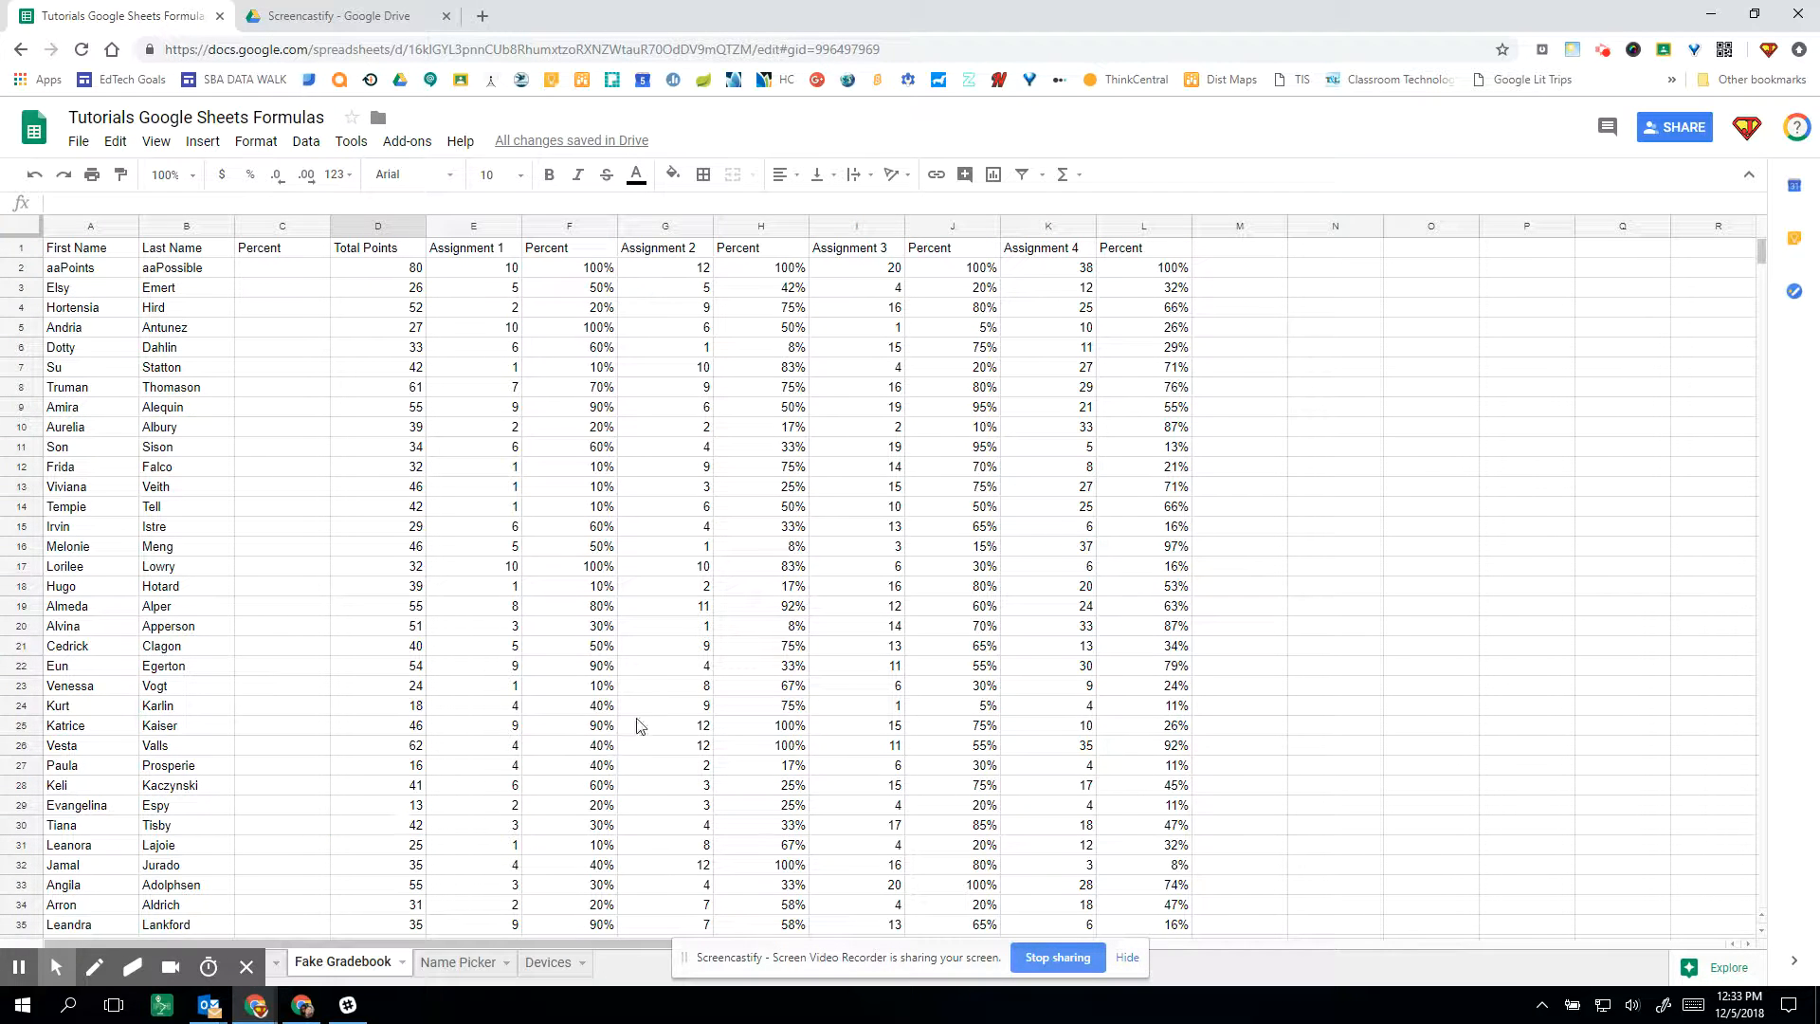
pyautogui.click(285, 297)
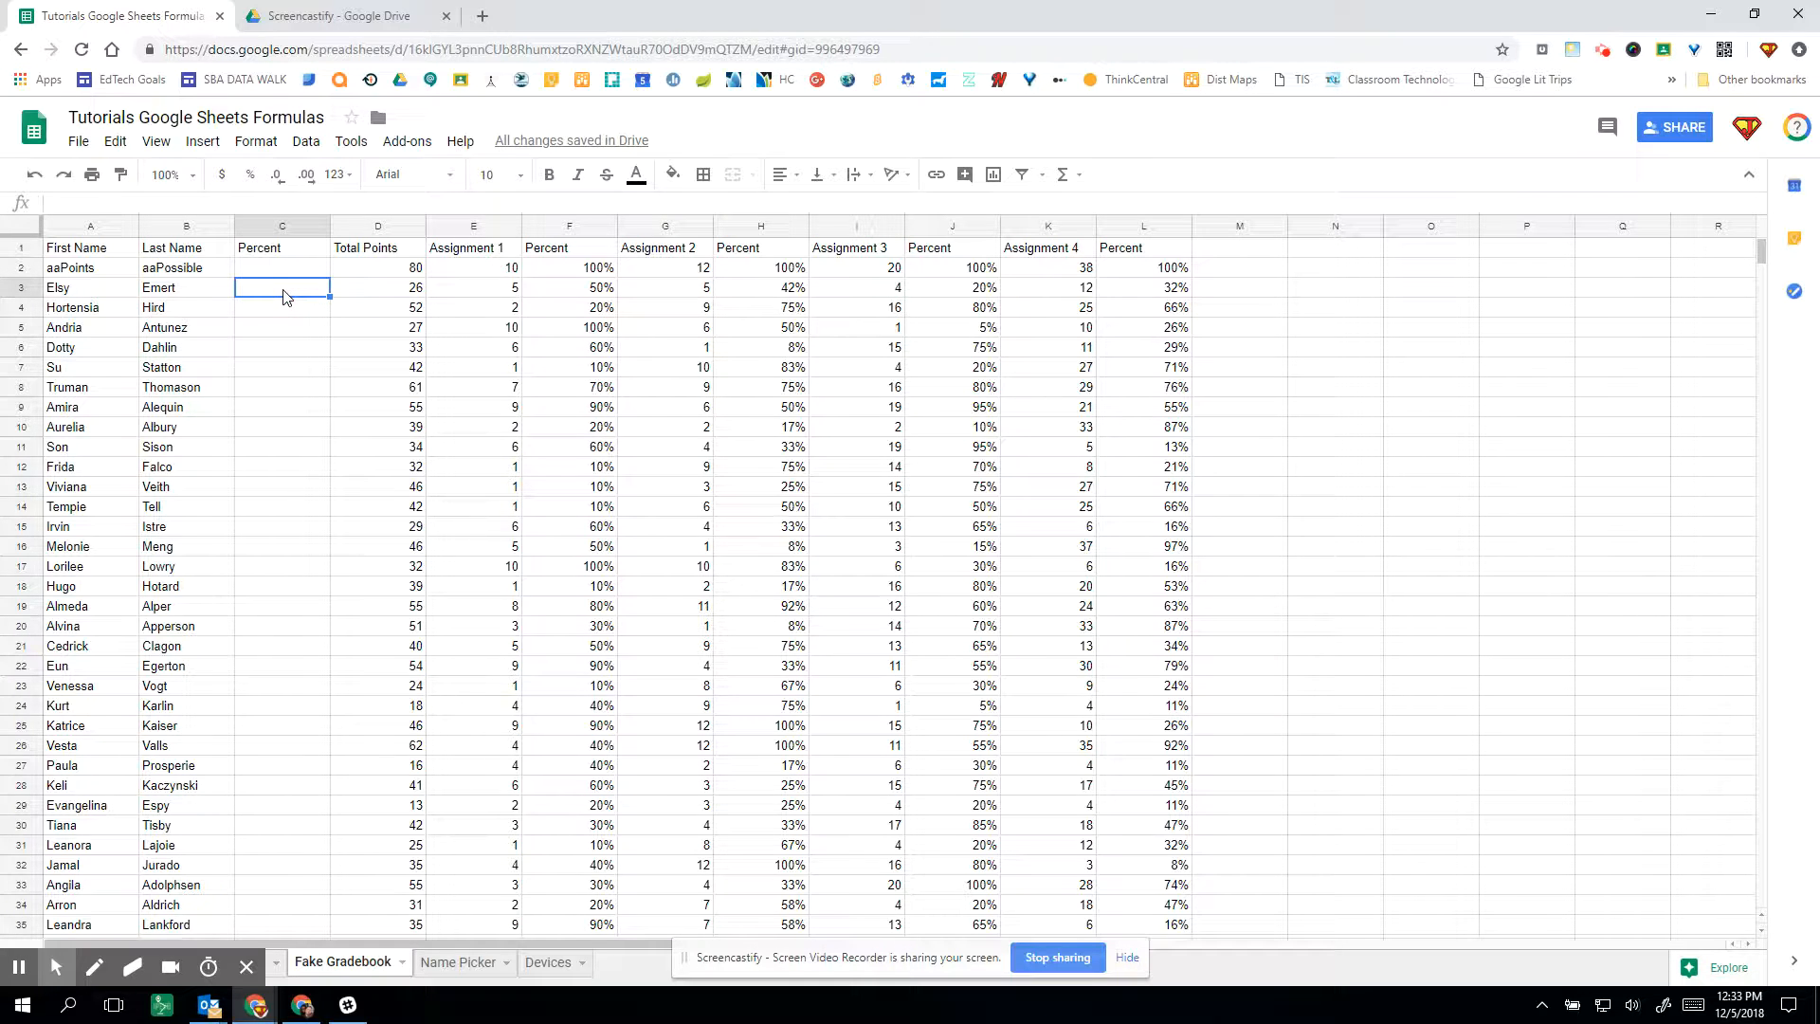
pyautogui.write('=')
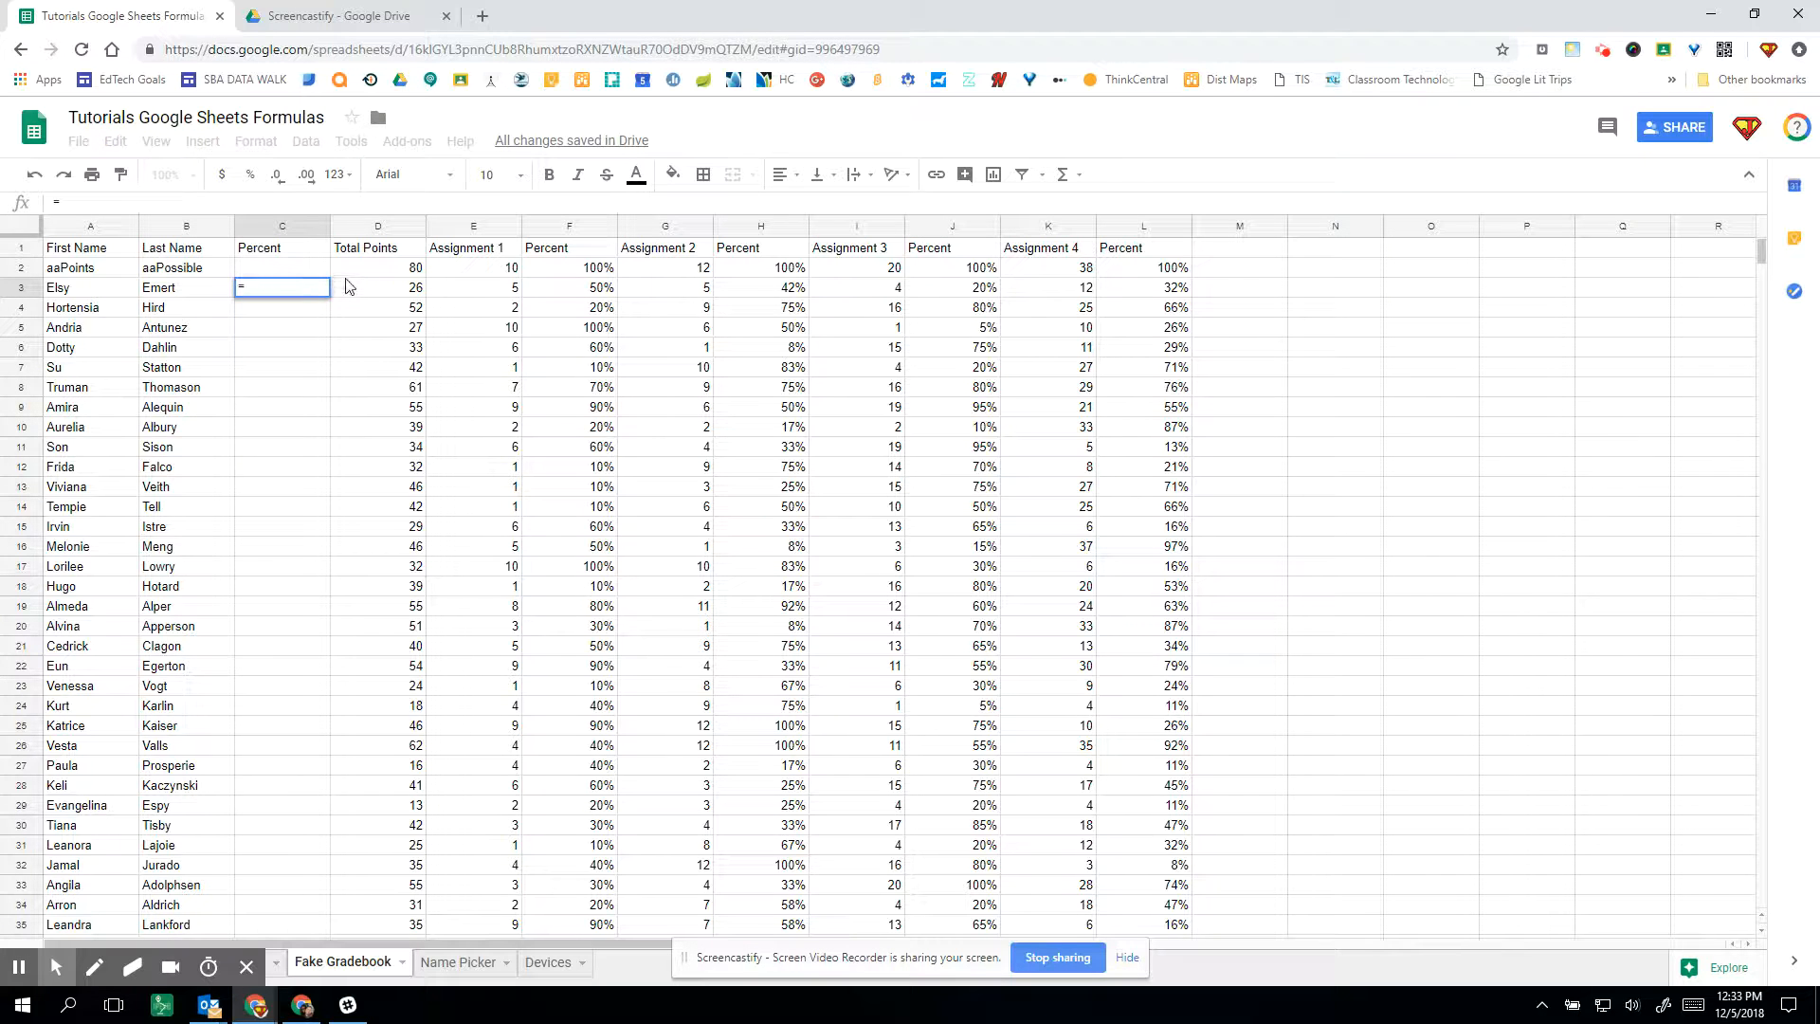
pyautogui.click(384, 287)
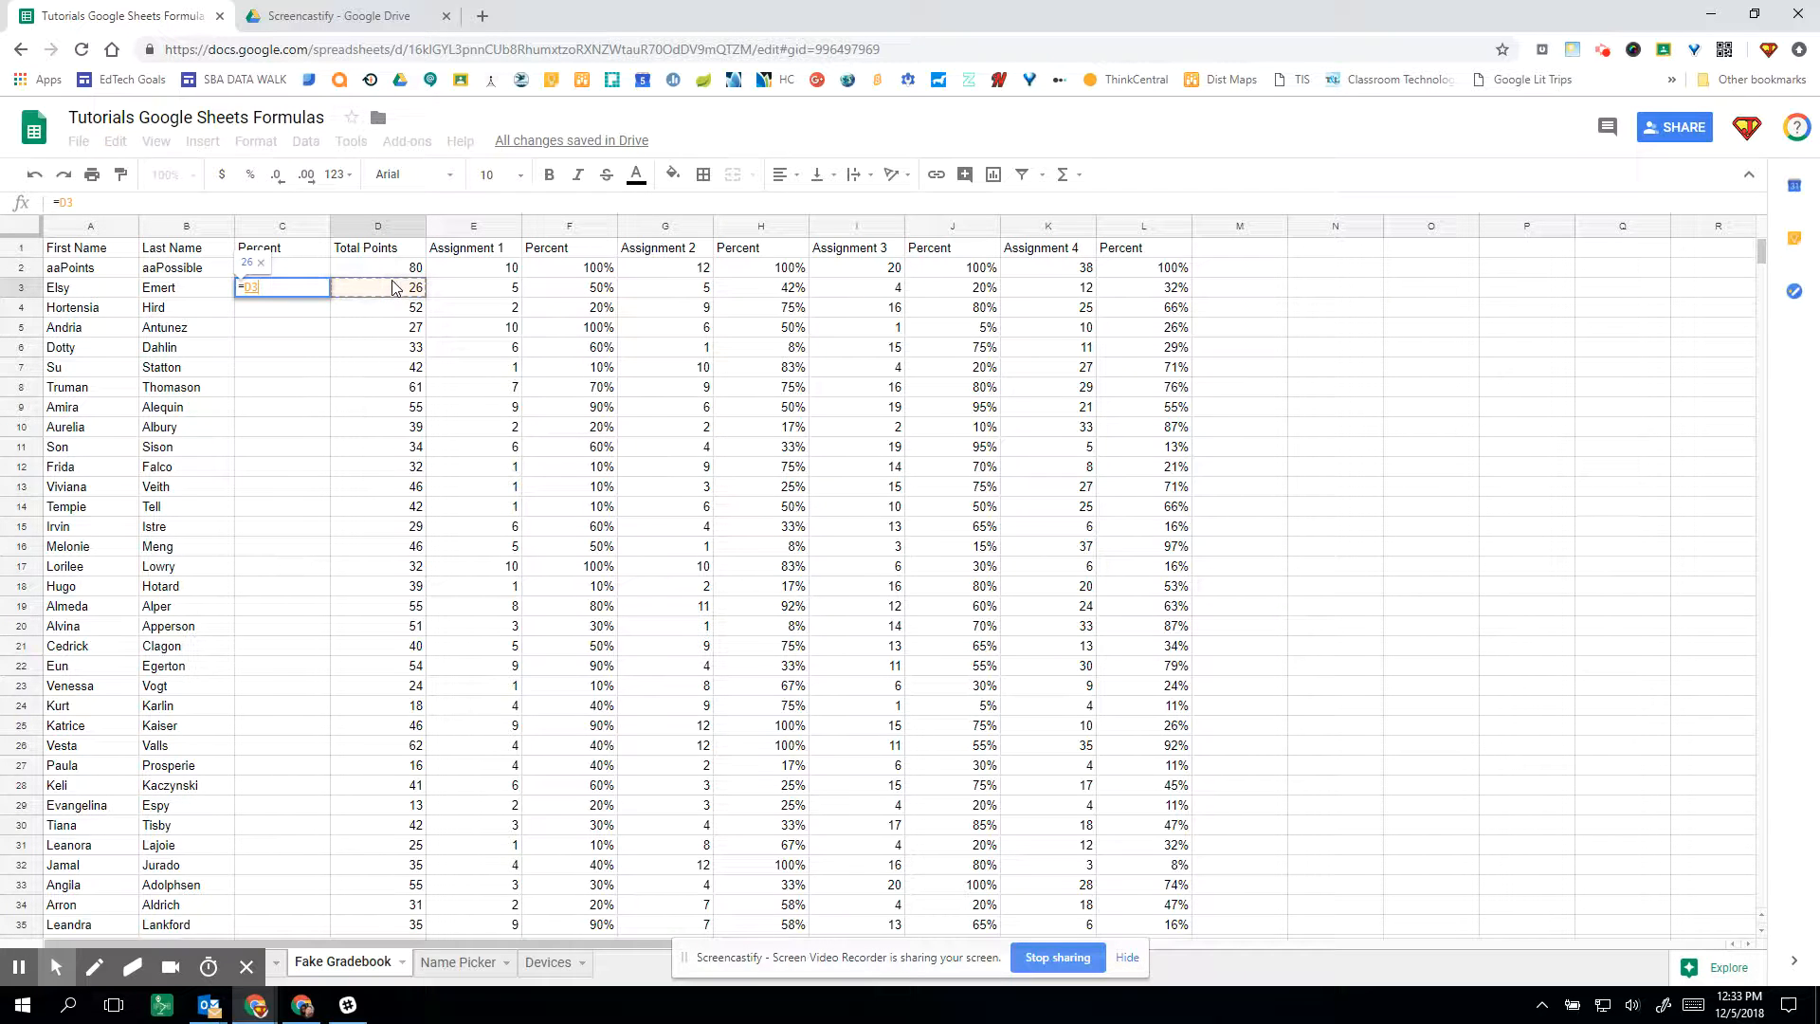
pyautogui.write('/')
pyautogui.click(392, 269)
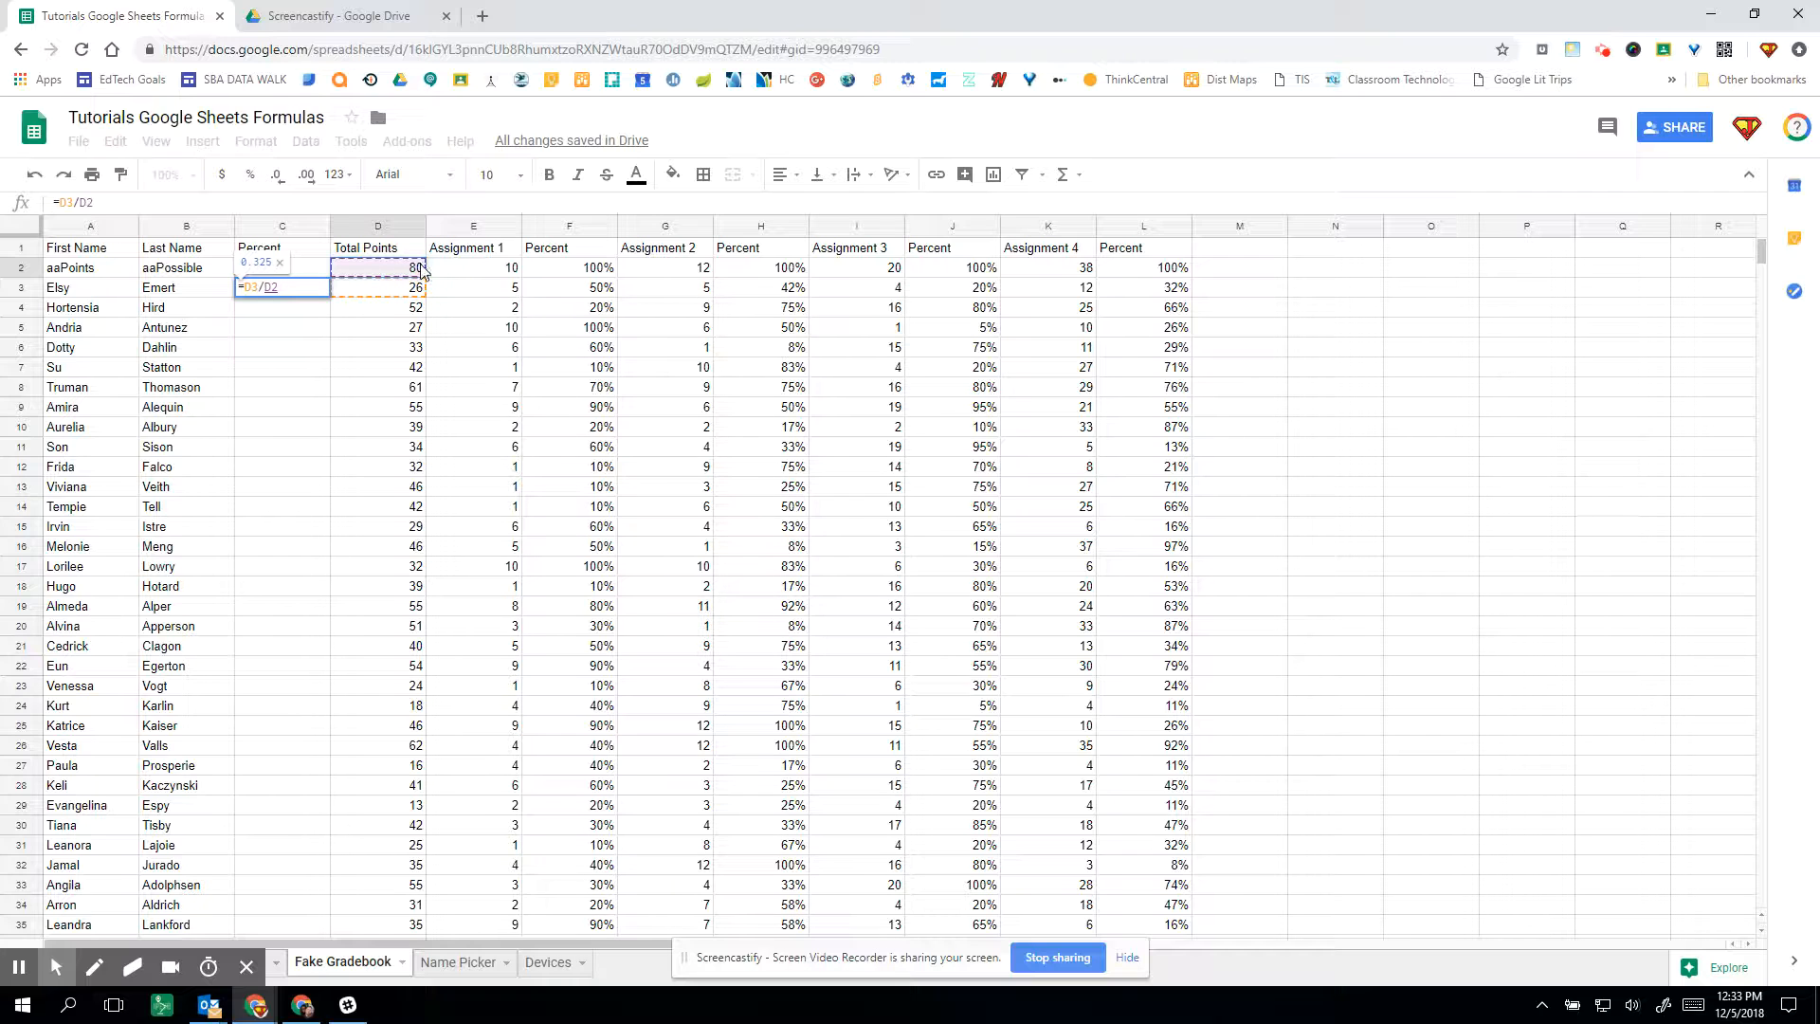
pyautogui.click(273, 288)
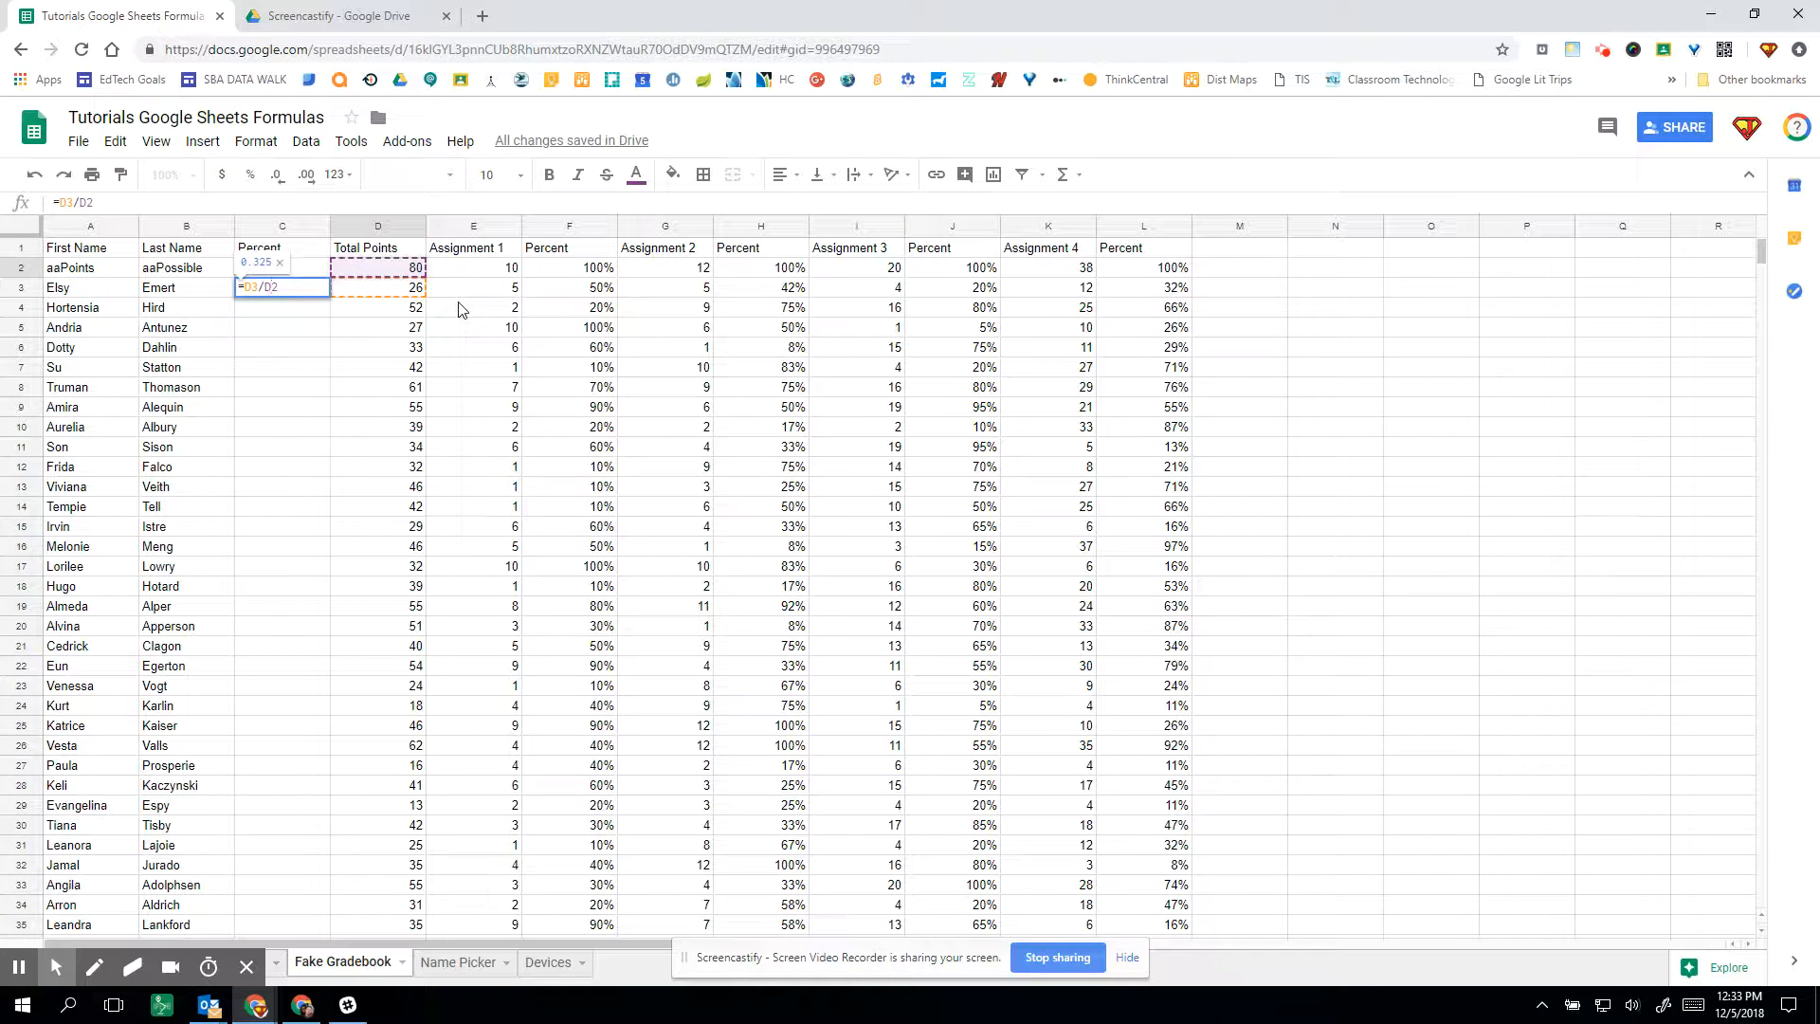
pyautogui.press('Return')
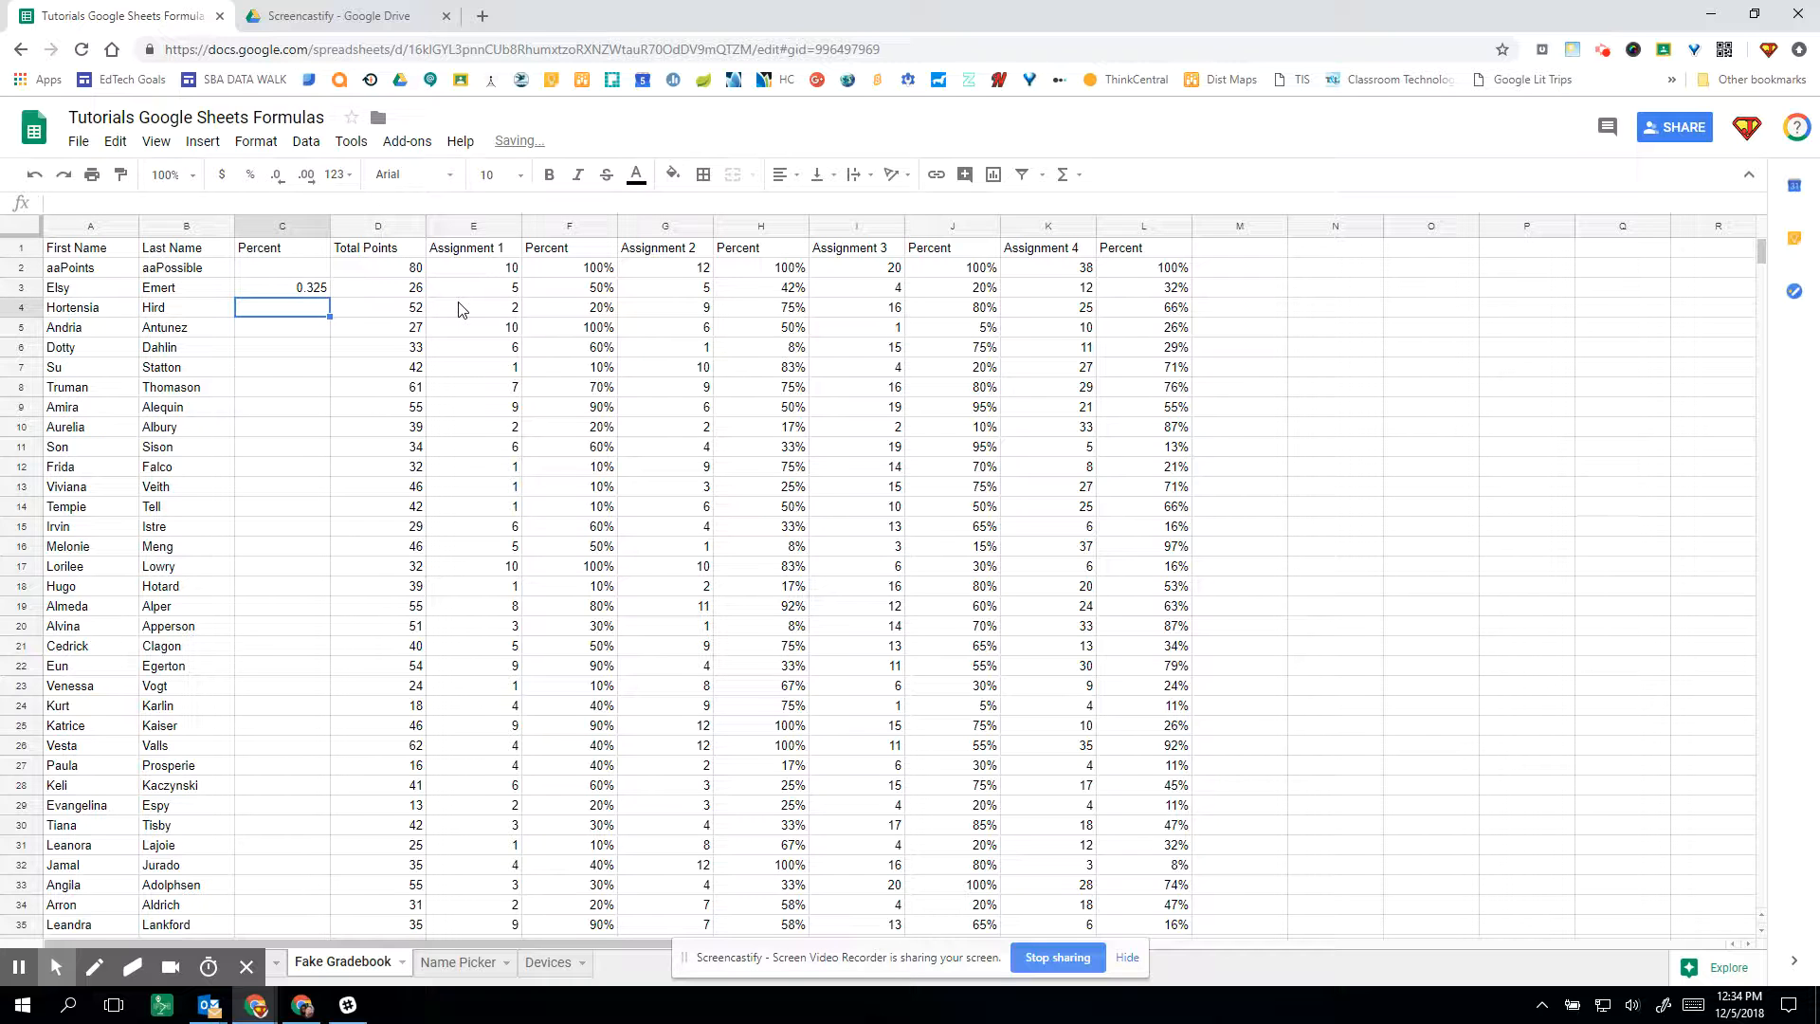
# - Fill the C3 formula down the overall Percent column to C52, then reselect C3
pyautogui.click(284, 289)
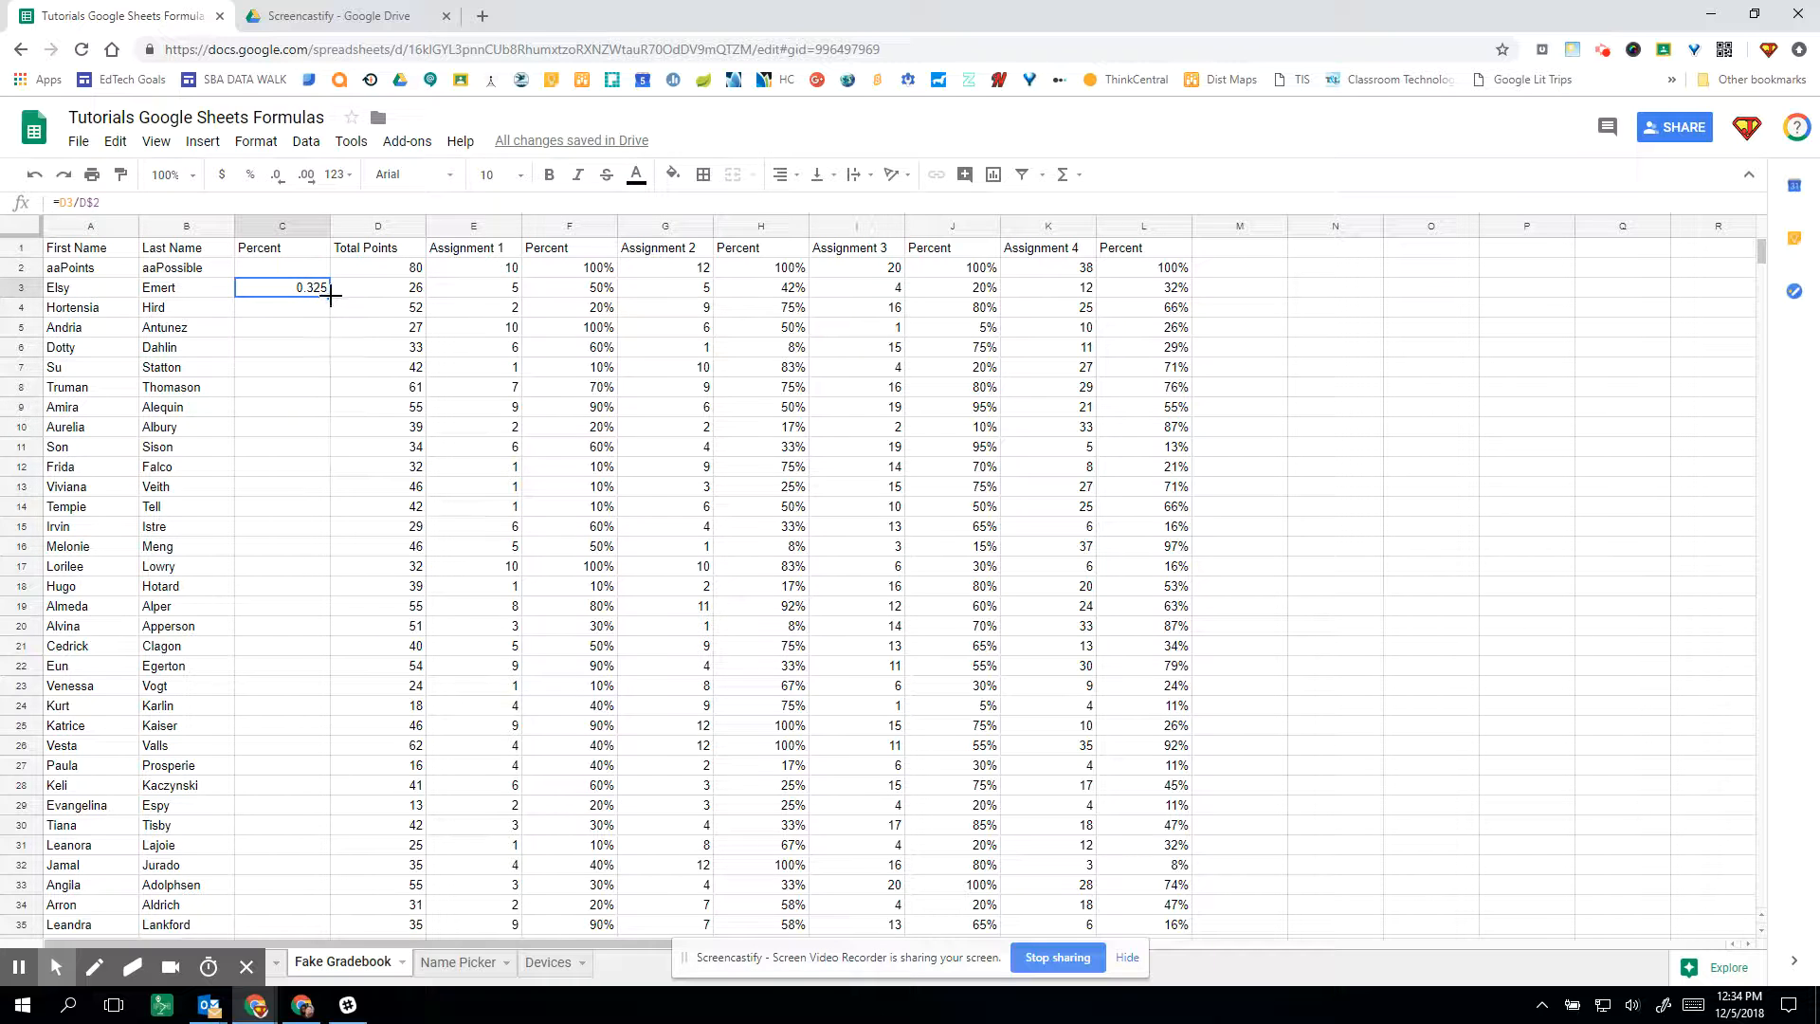
pyautogui.moveTo(330, 297); pyautogui.dragTo(312, 806)
pyautogui.scroll(5, 342, 569)
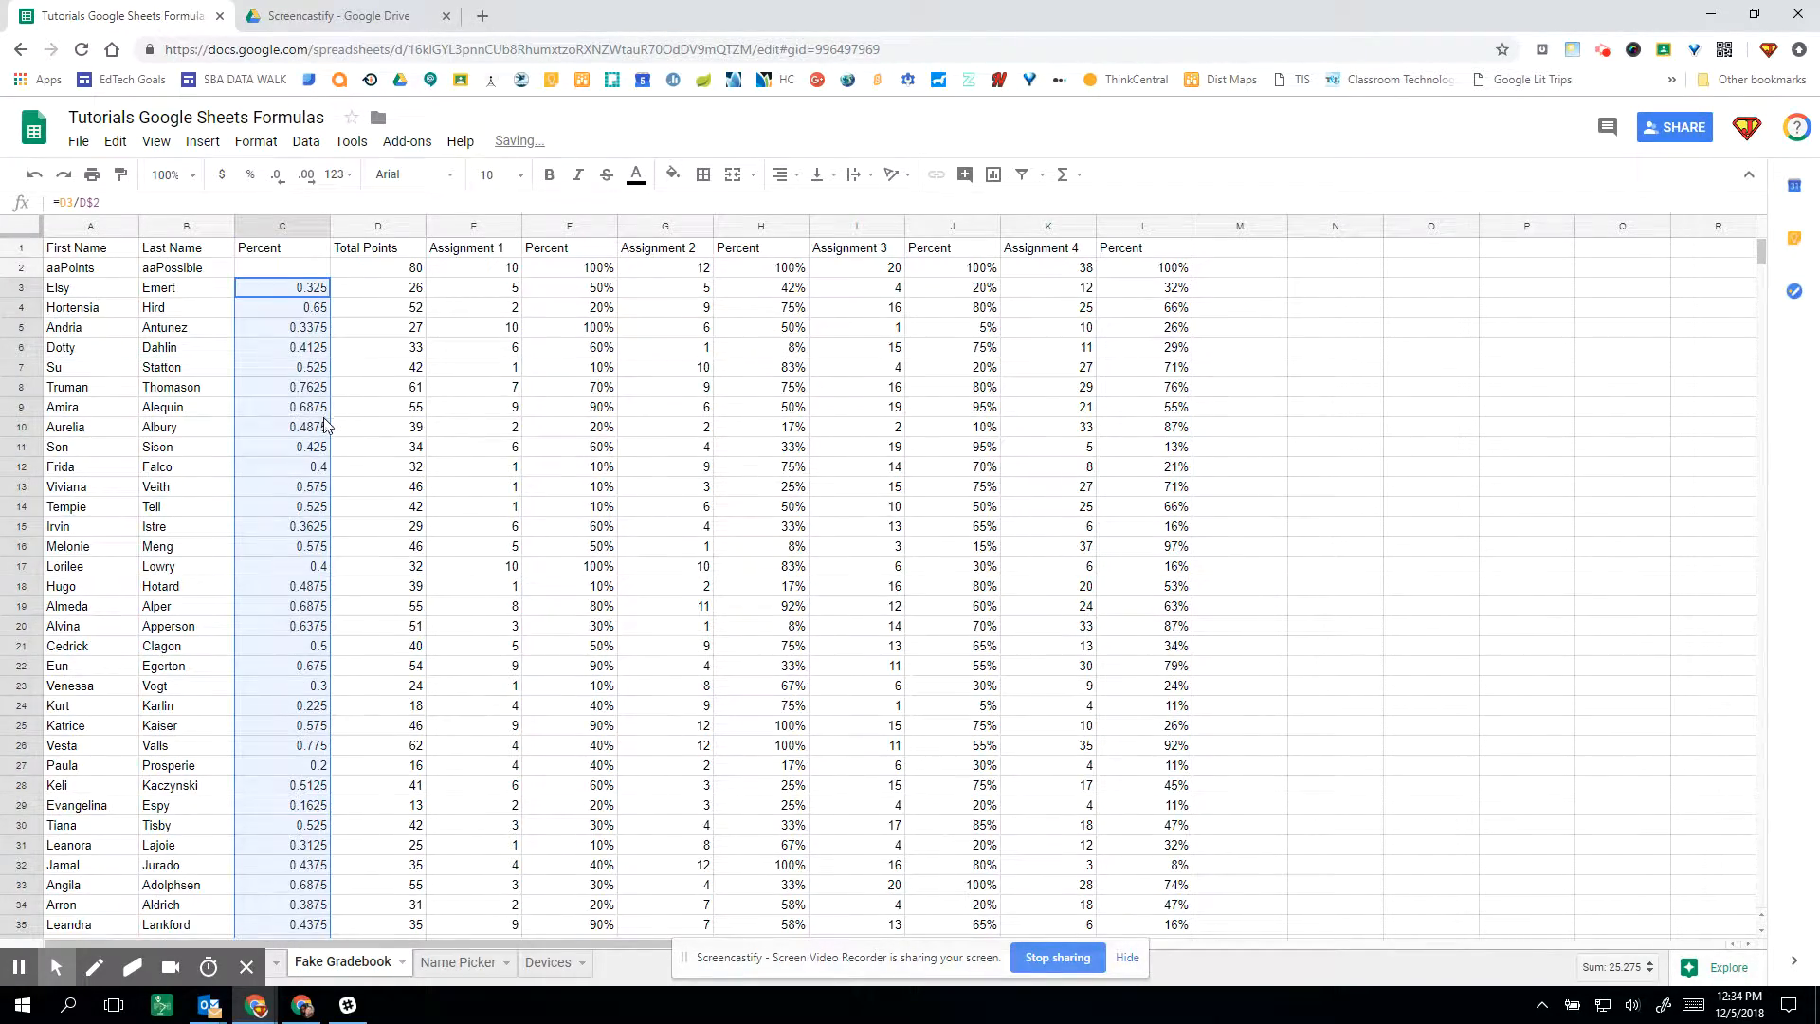
pyautogui.click(296, 285)
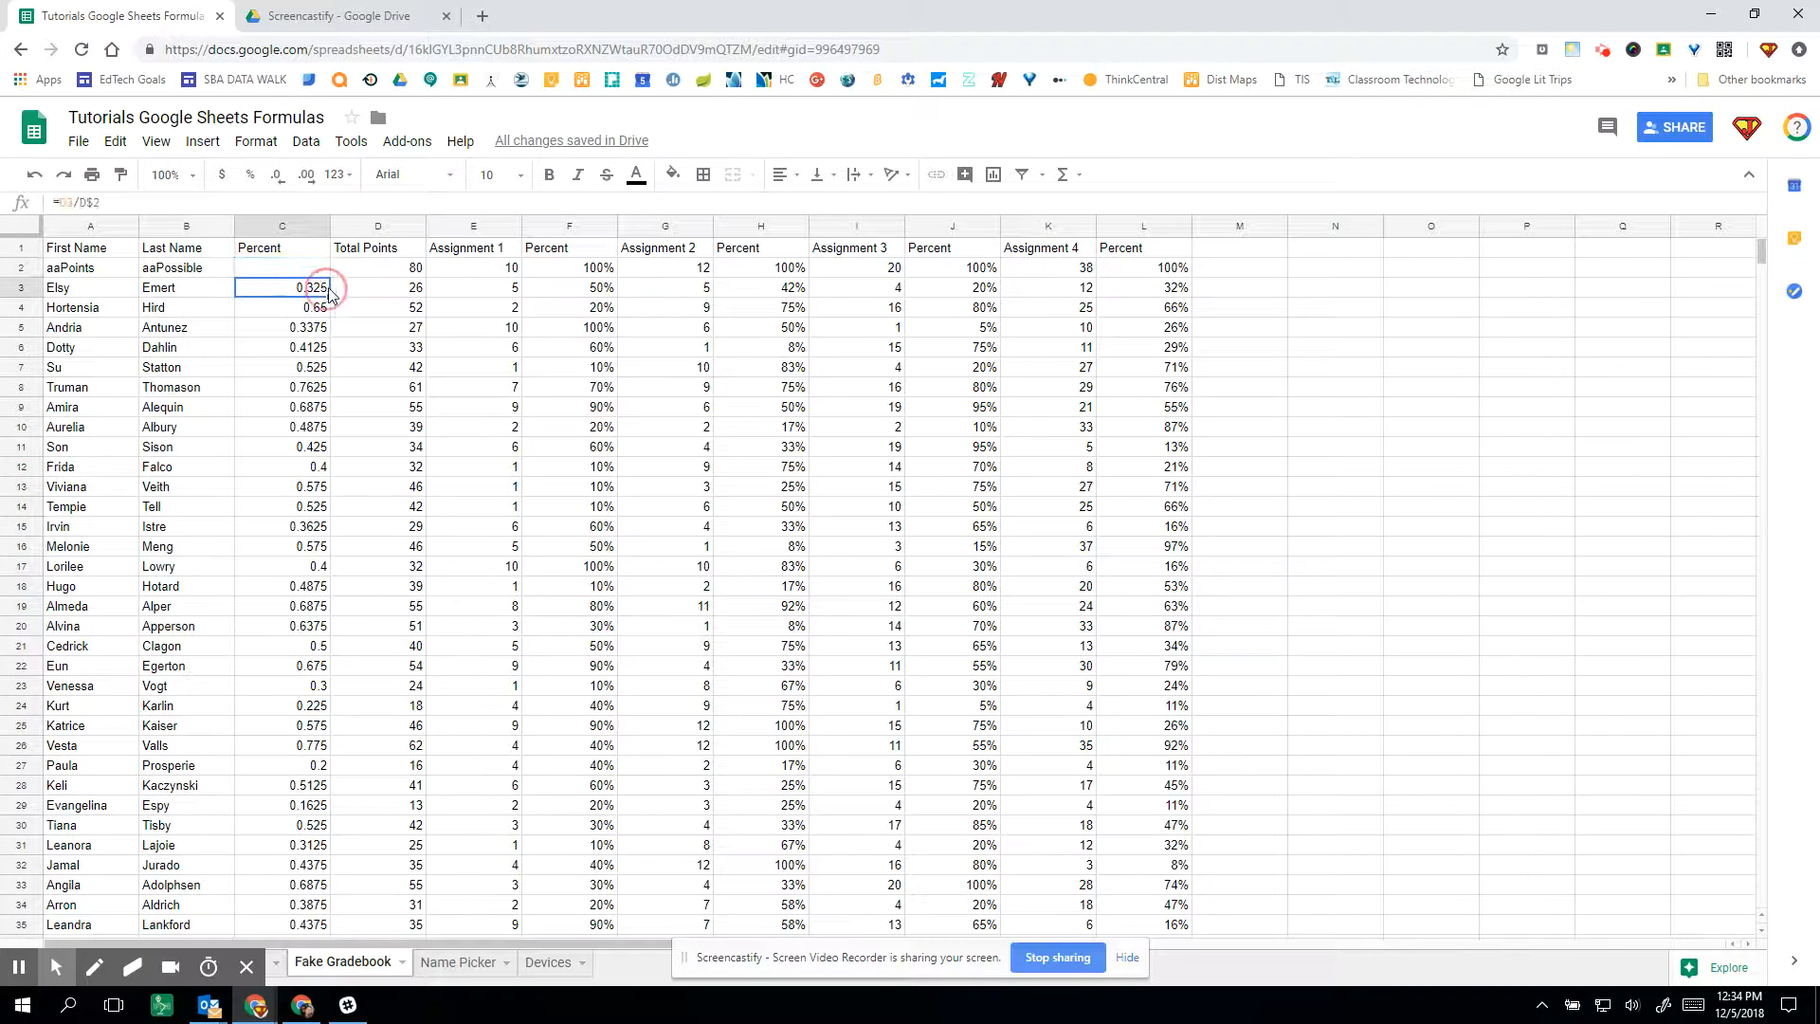
# - Extend the C3 percent formula up into C2 and format C2:C52 as percentages with no decimal places
pyautogui.moveTo(330, 297)
pyautogui.mouseDown()
pyautogui.moveTo(325, 248)
pyautogui.moveTo(325, 265)
pyautogui.mouseUp()
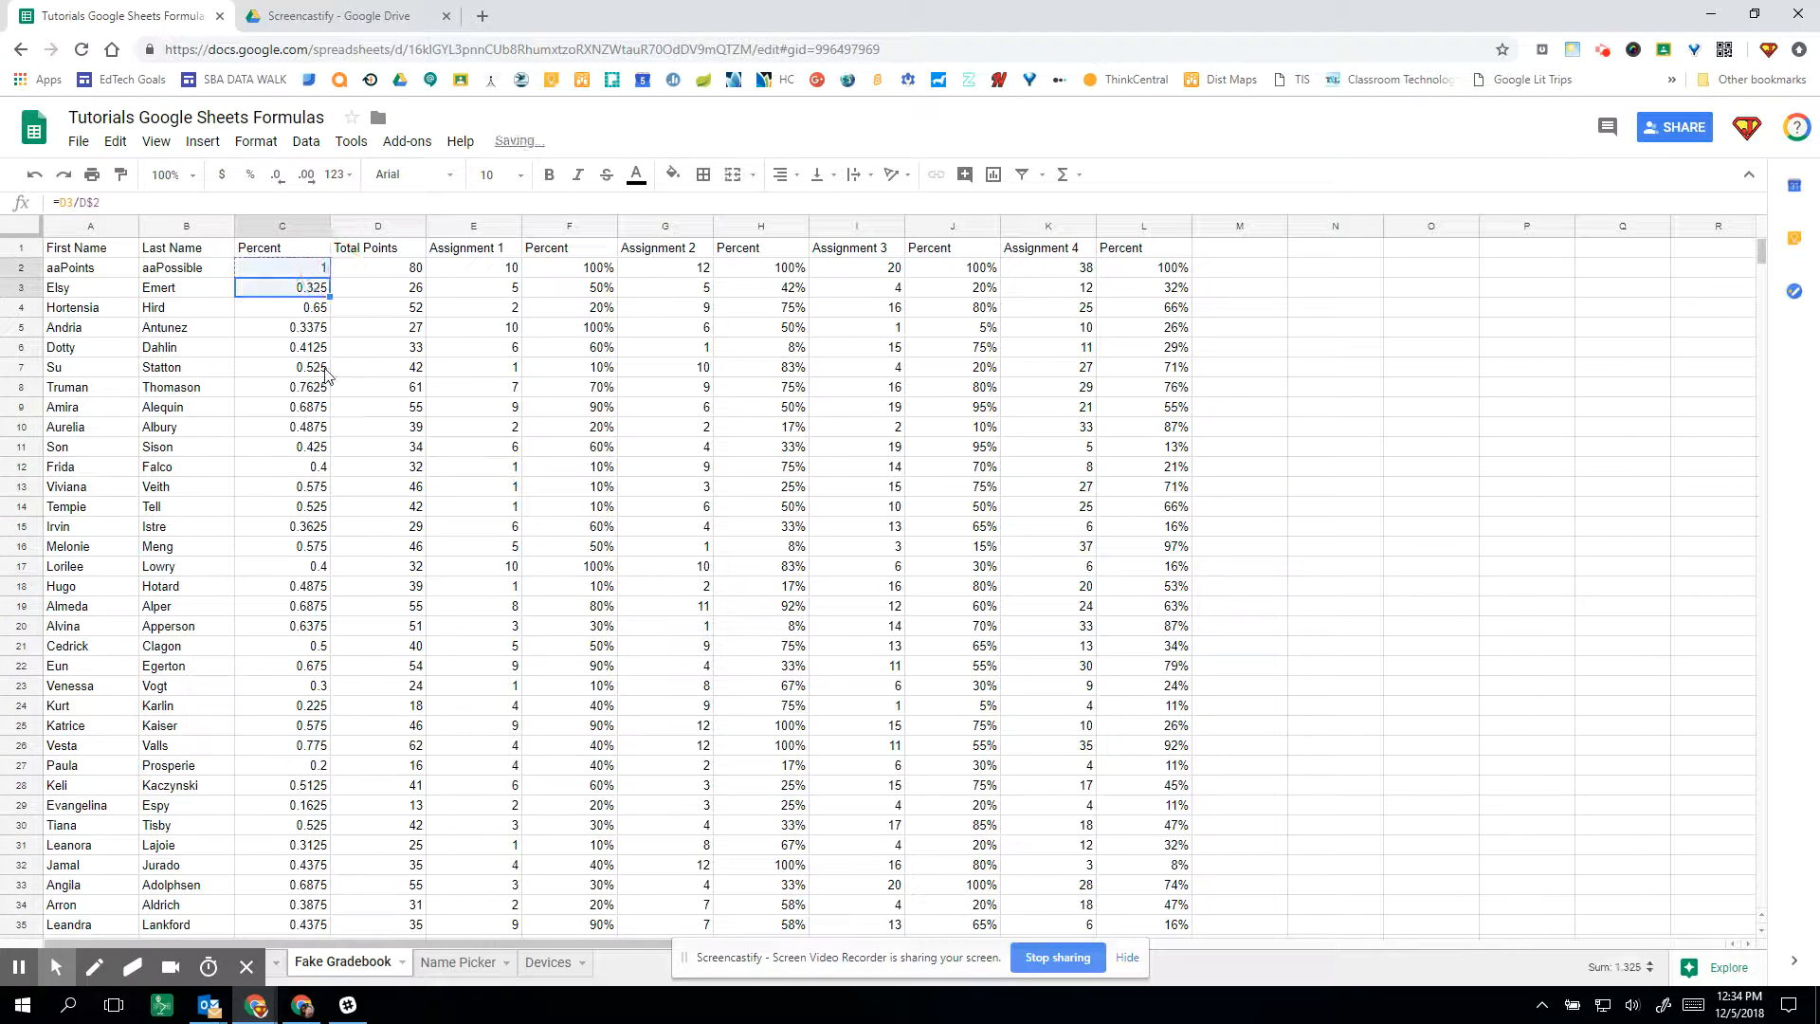
pyautogui.click(282, 272)
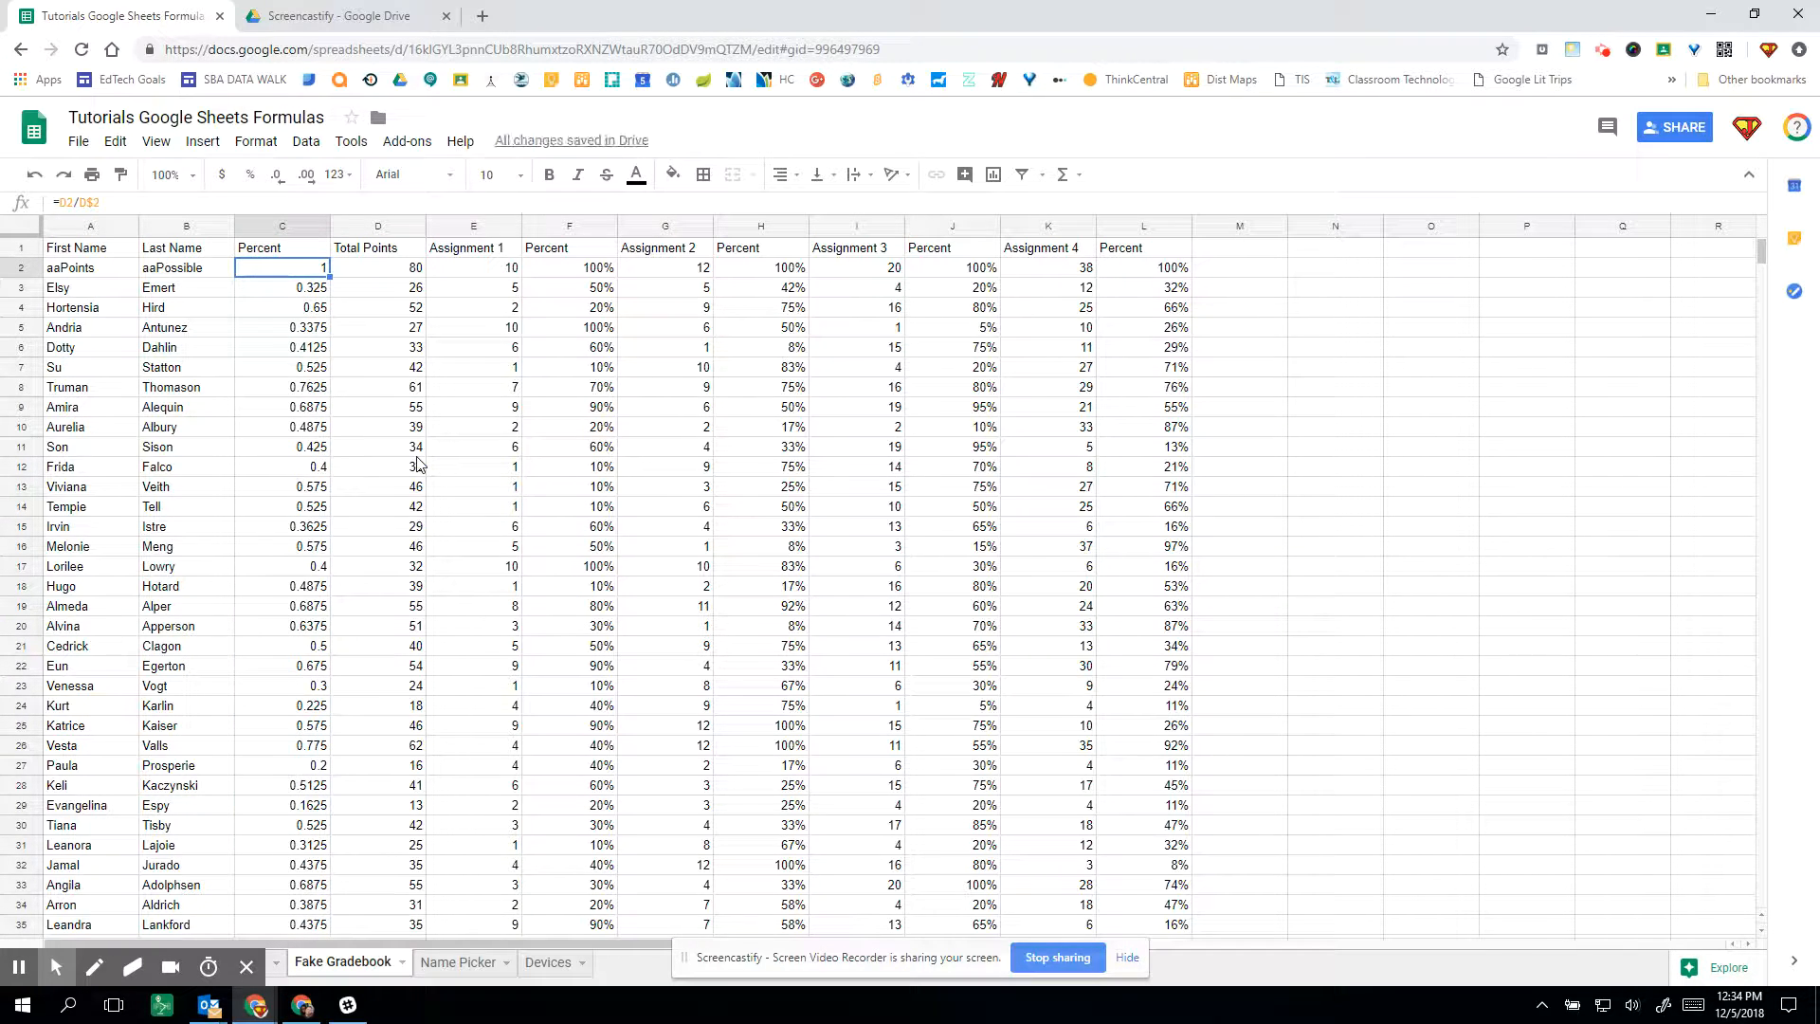
pyautogui.hotkey('ctrl', 'shift', 'Down')
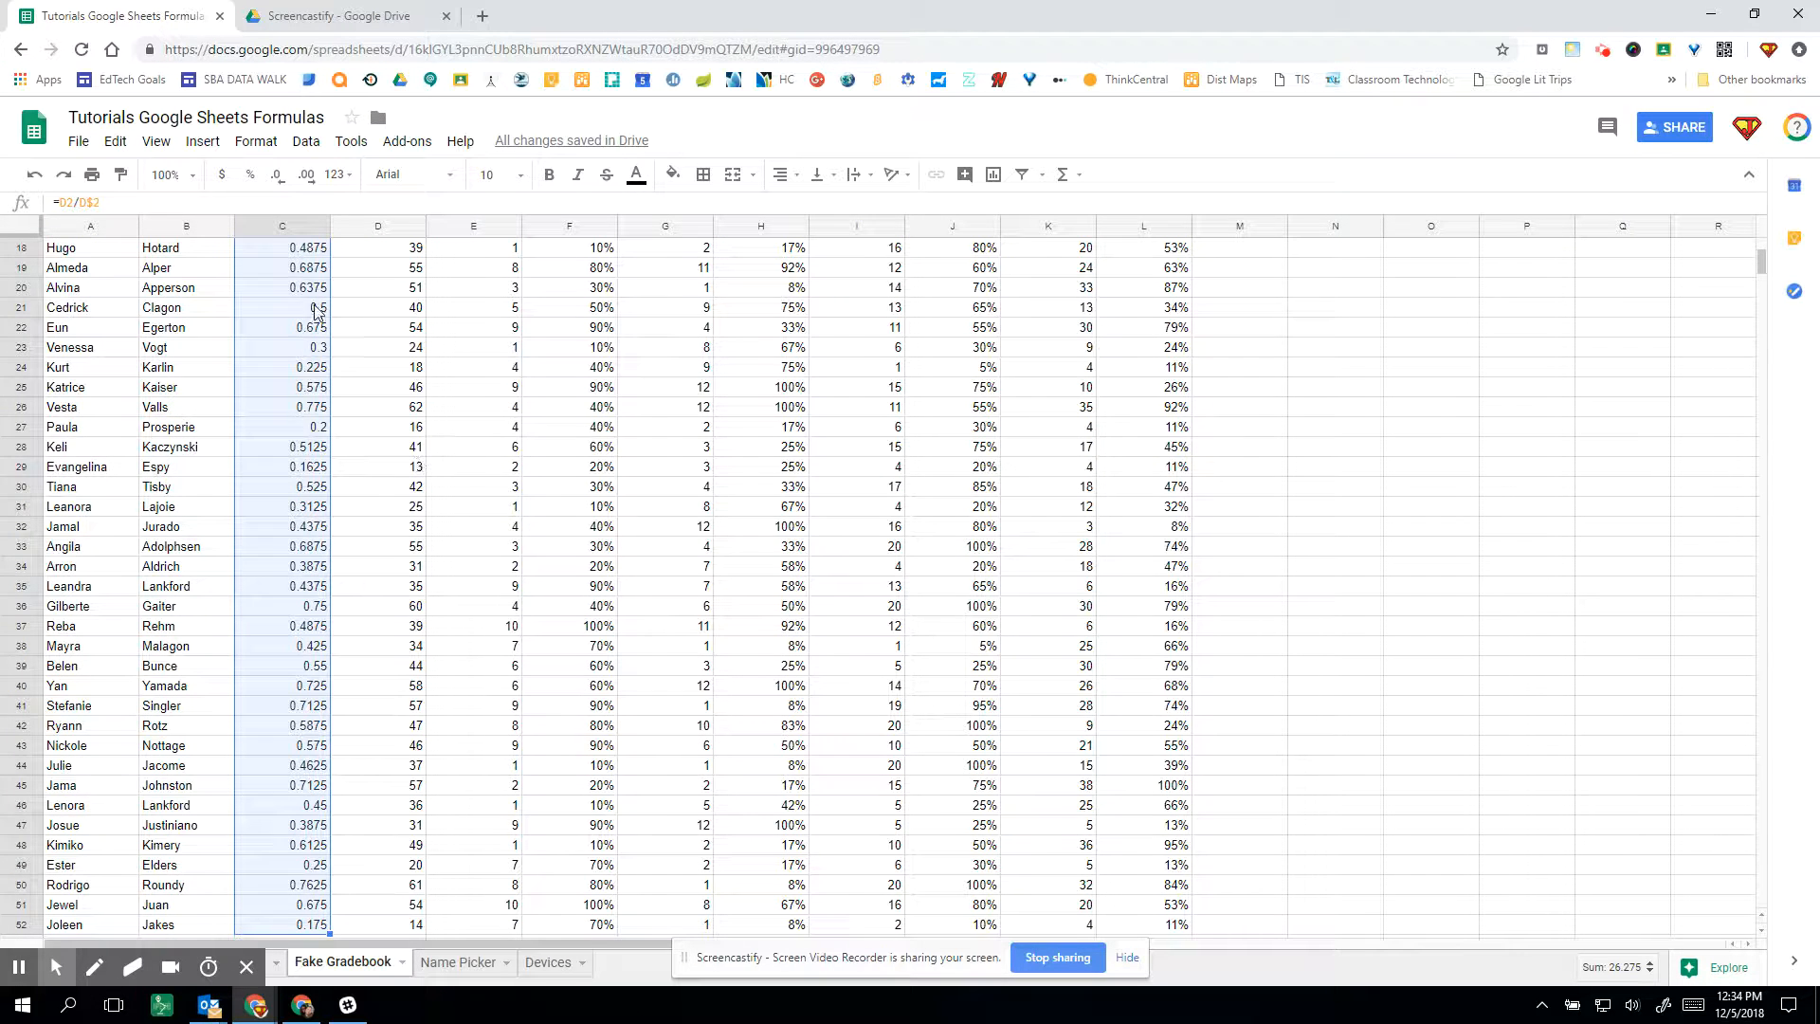
pyautogui.click(253, 183)
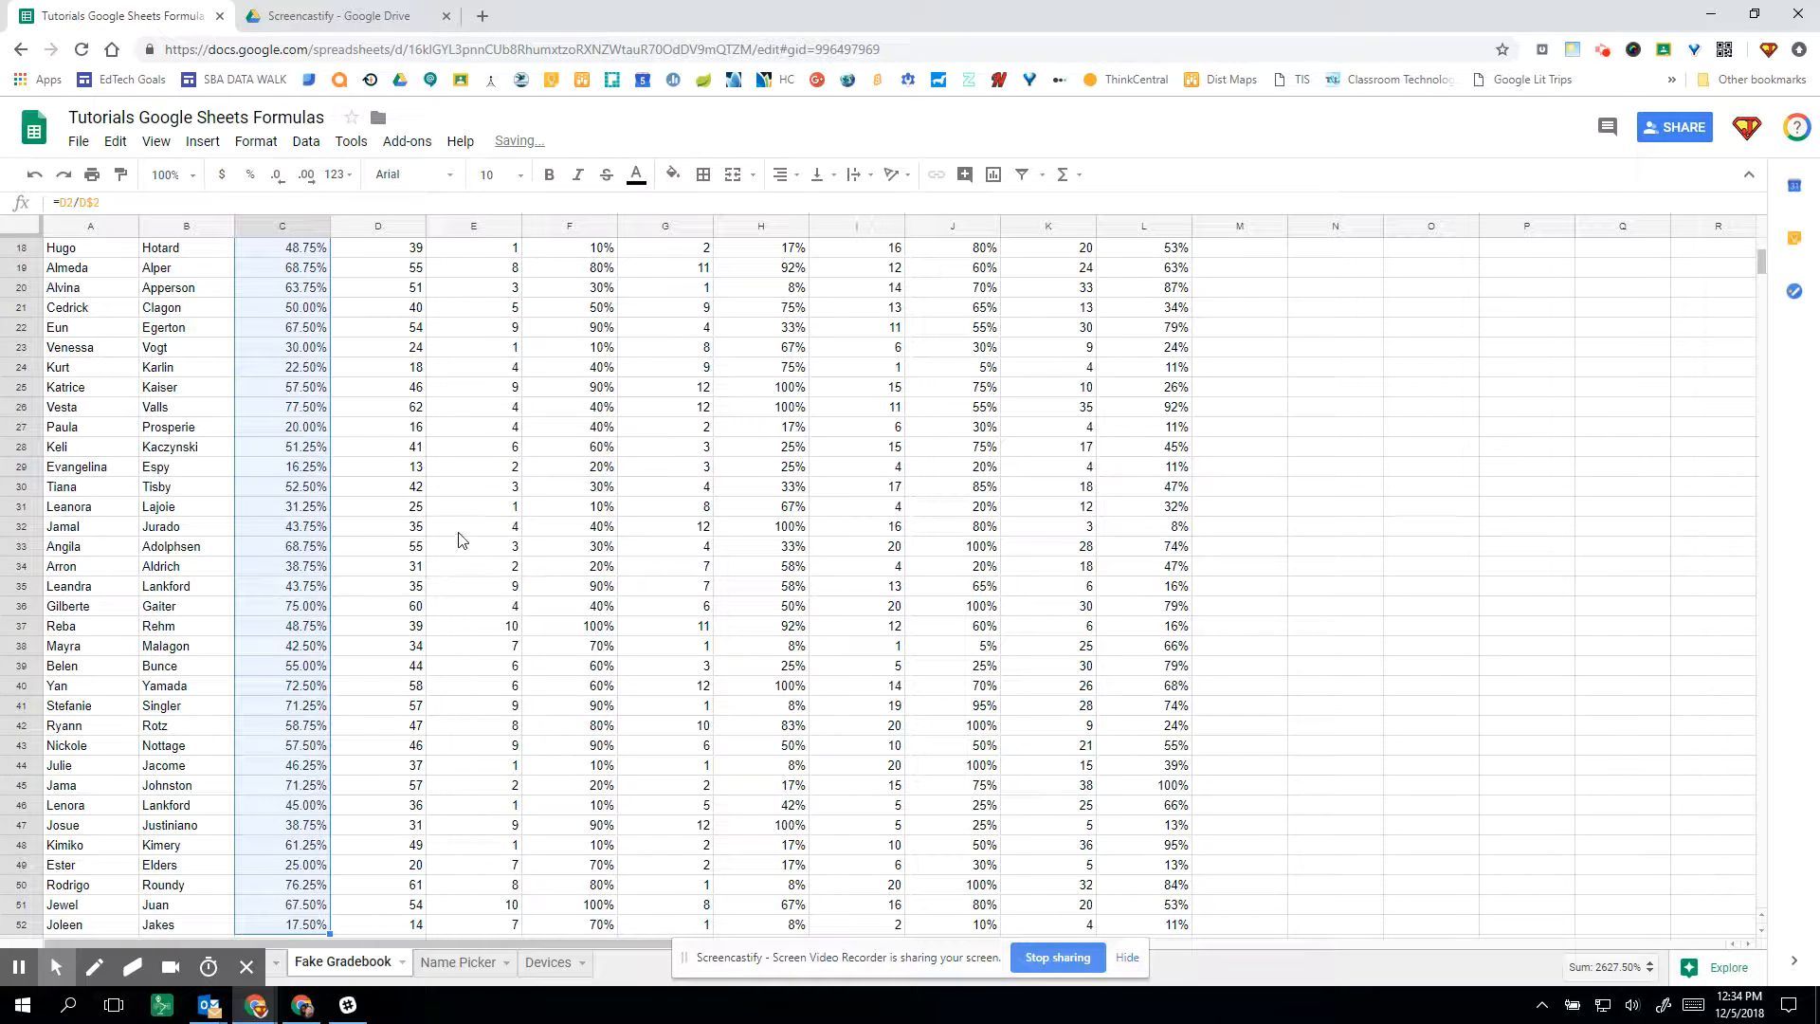
pyautogui.click(285, 180)
pyautogui.click(285, 179)
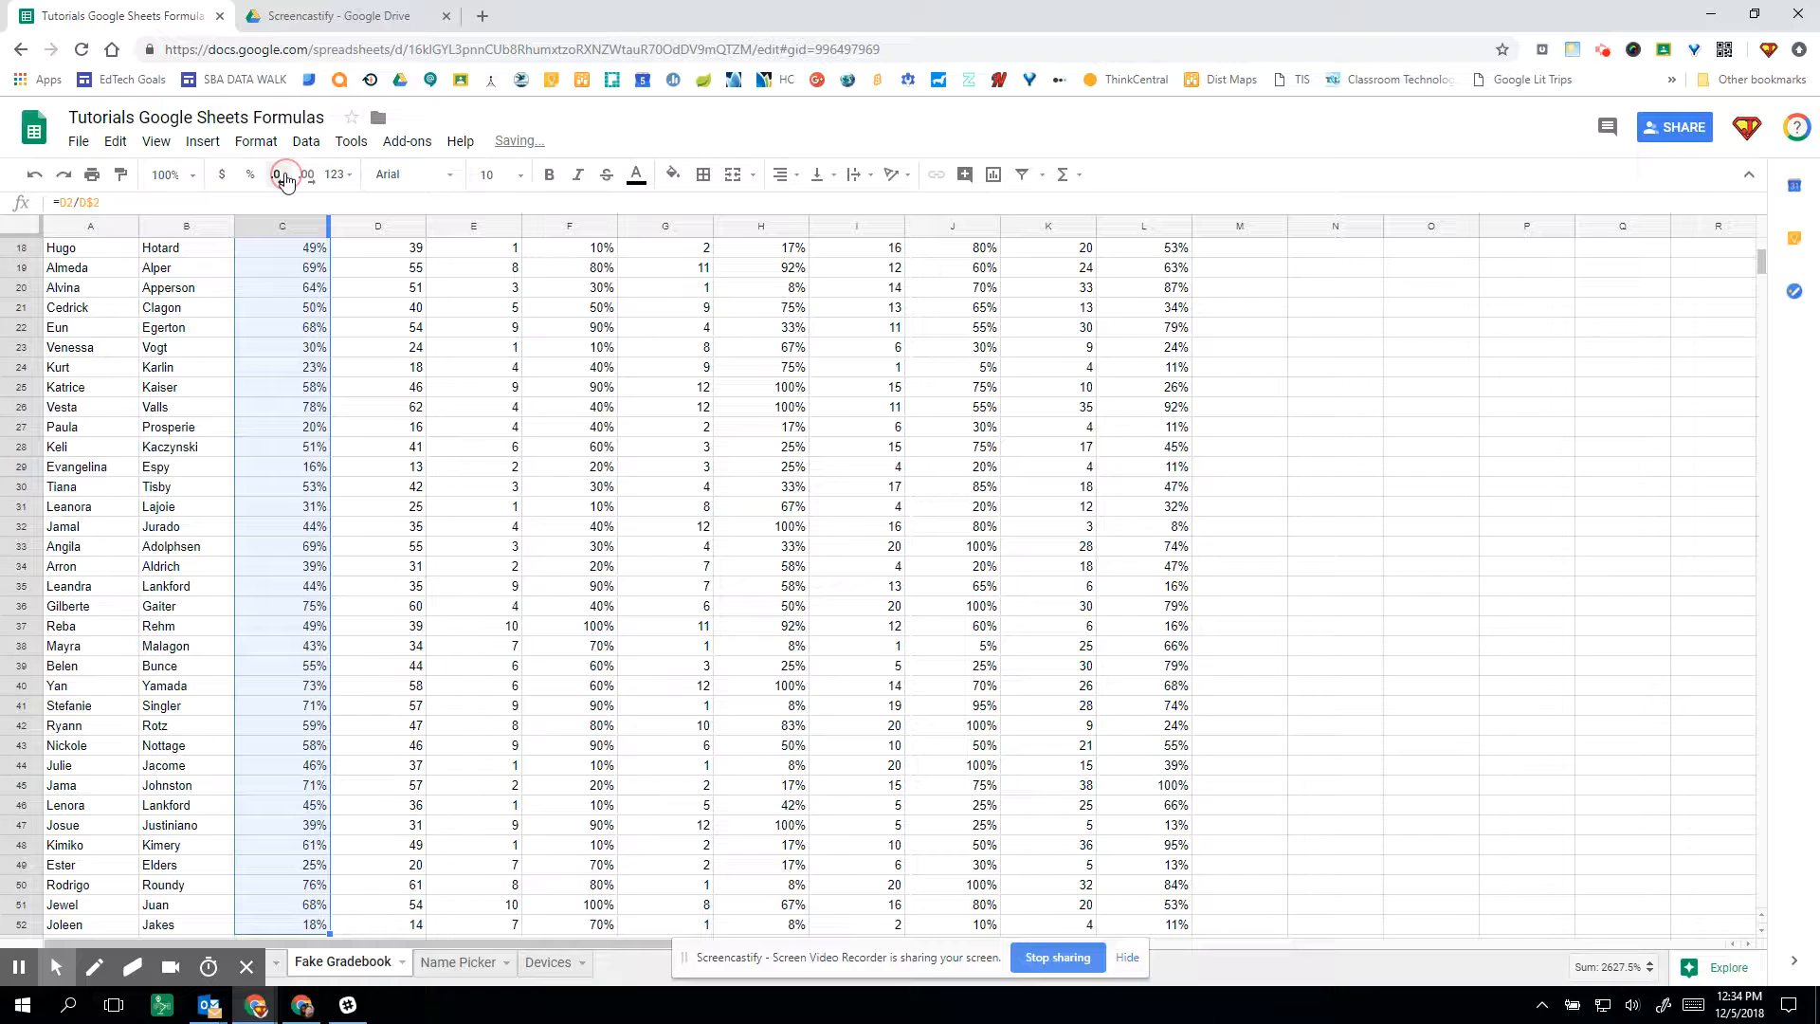
pyautogui.scroll(4, 372, 494)
pyautogui.click(370, 497)
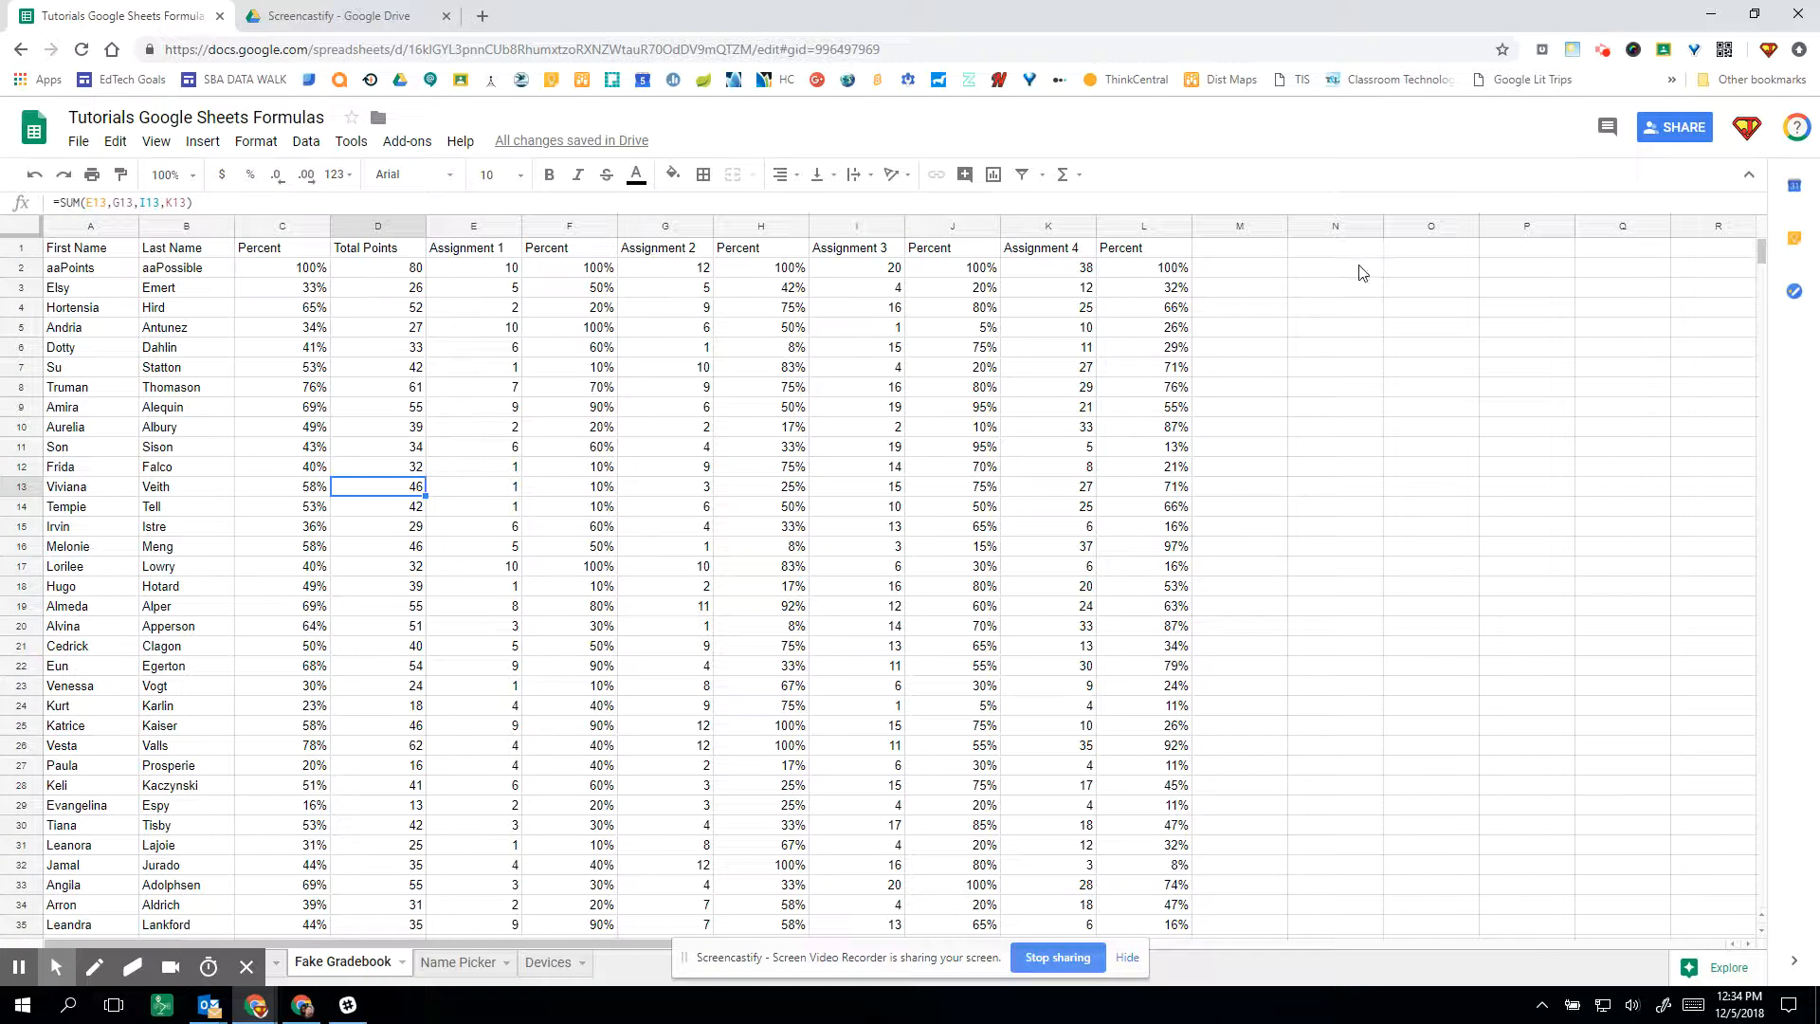
pyautogui.click(415, 276)
pyautogui.click(402, 290)
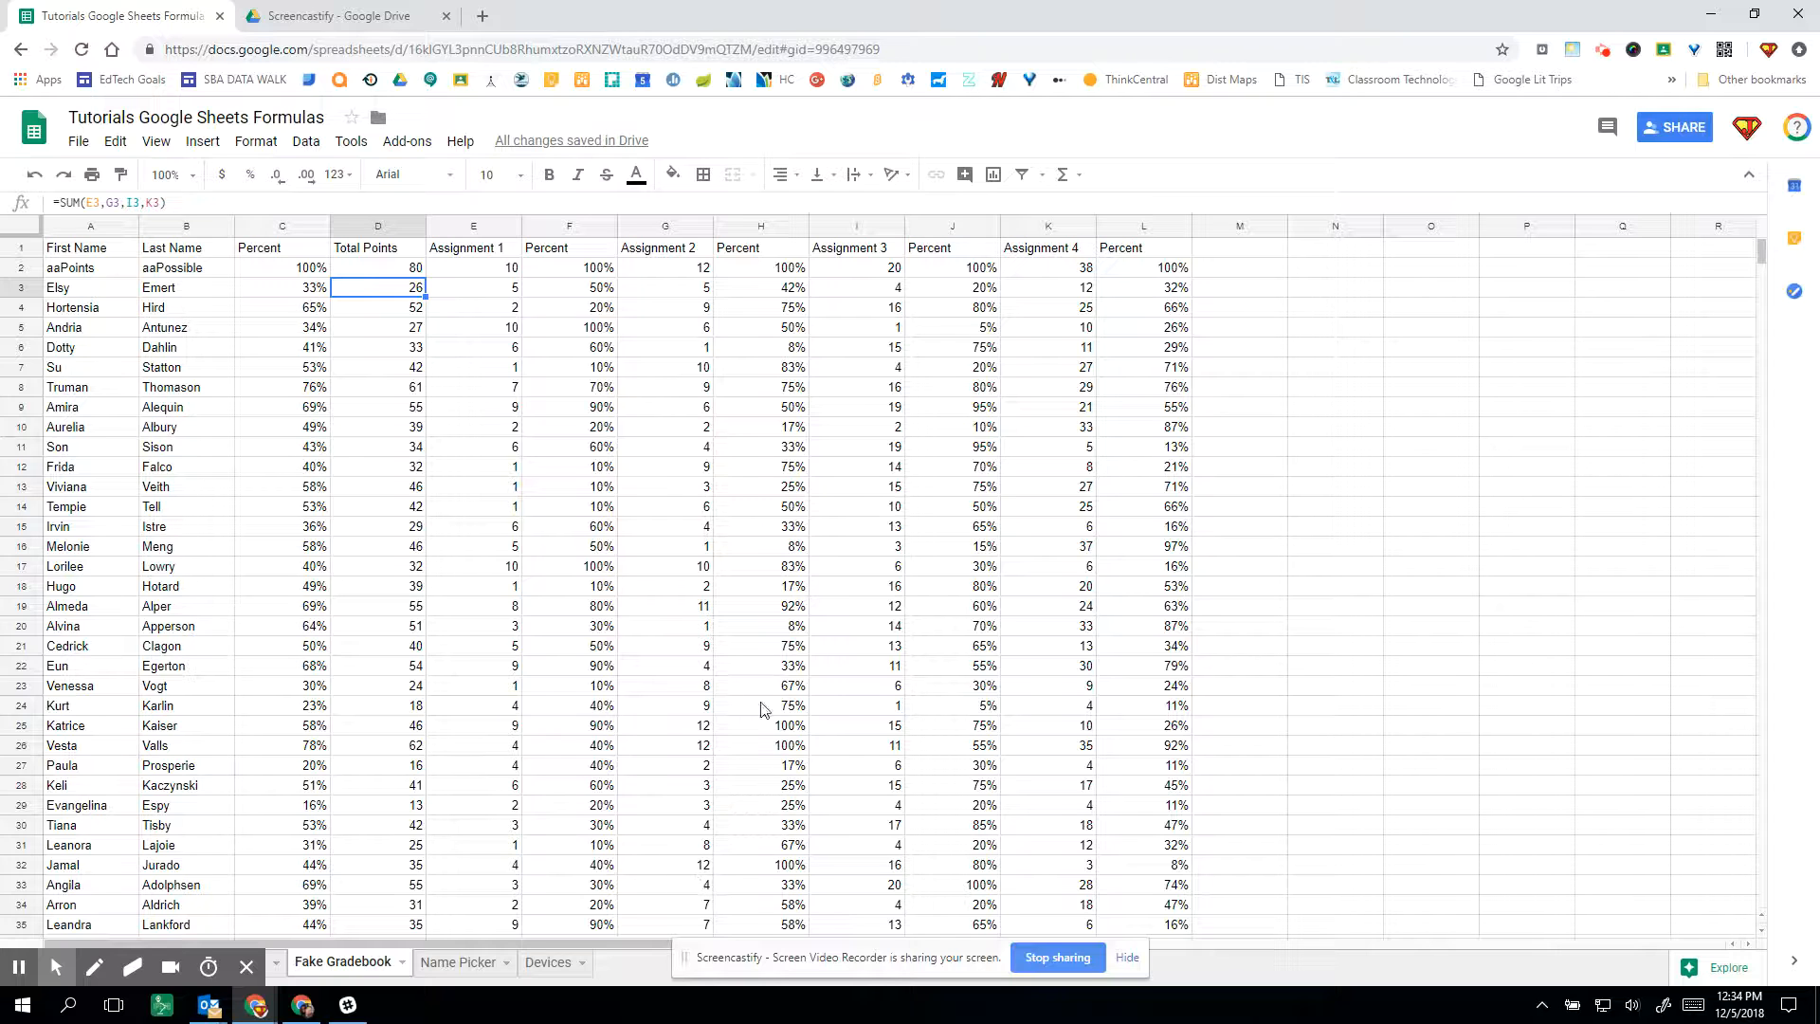
pyautogui.click(1604, 50)
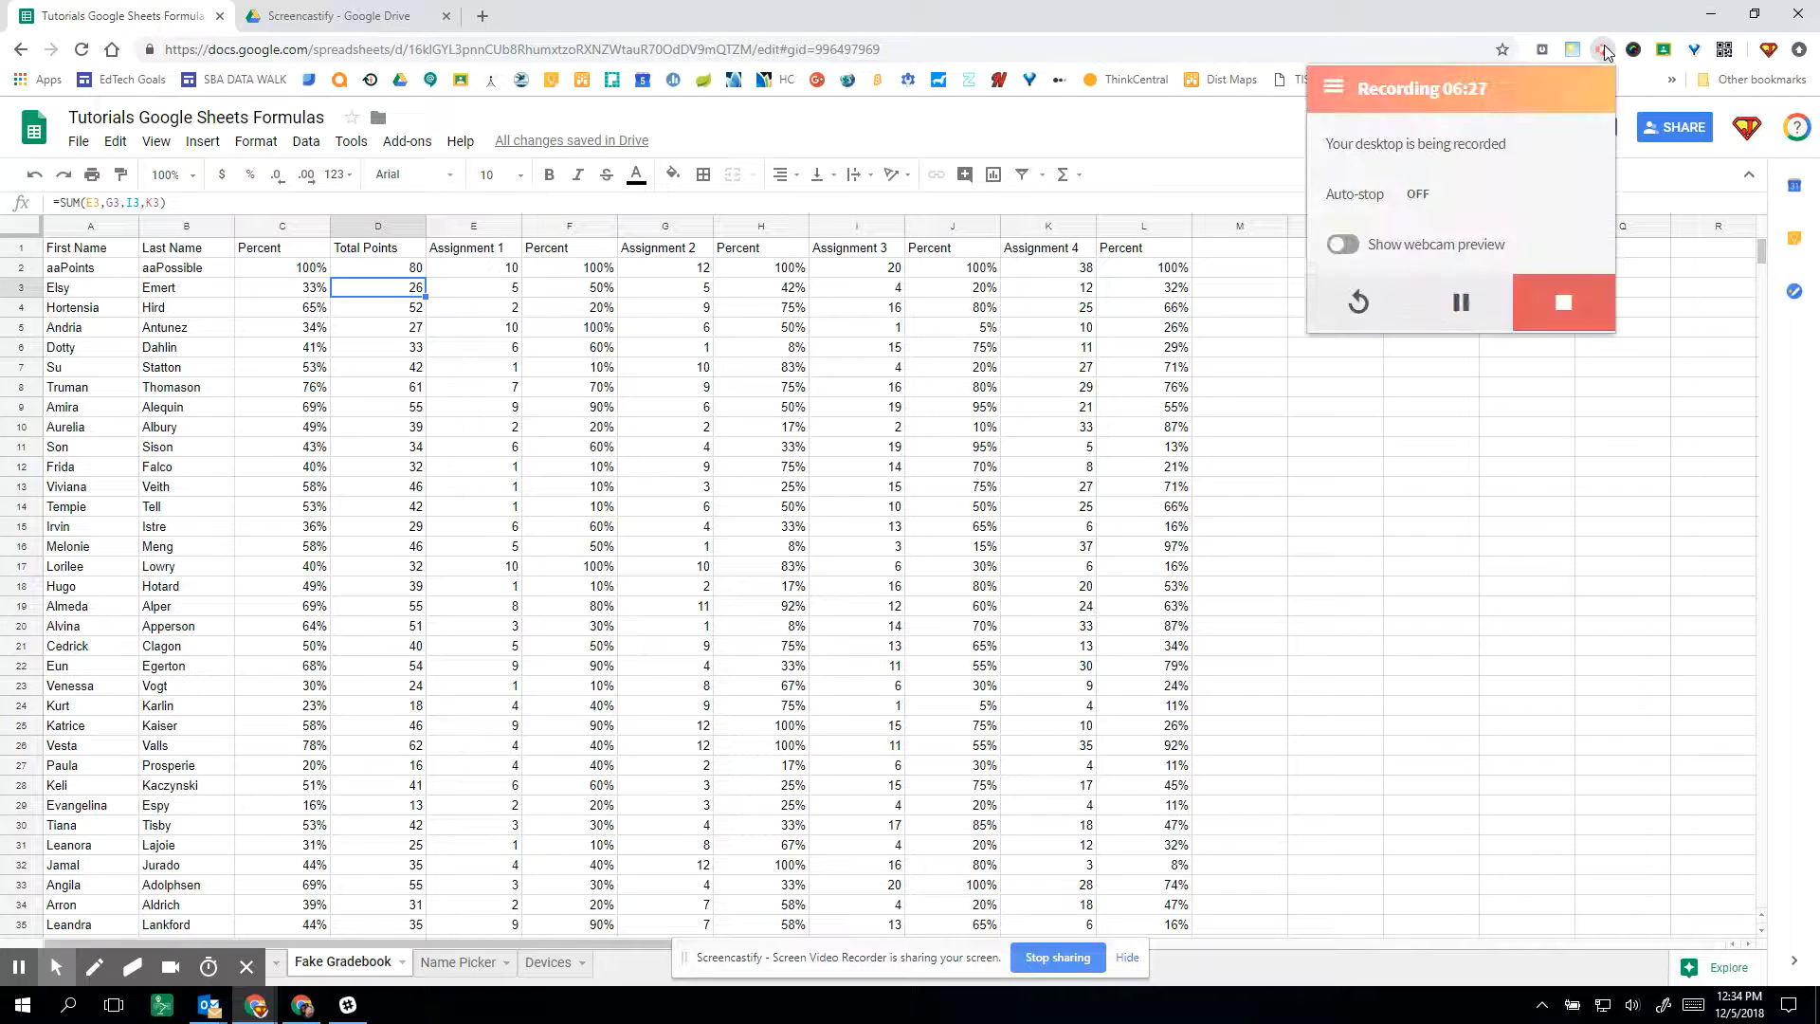